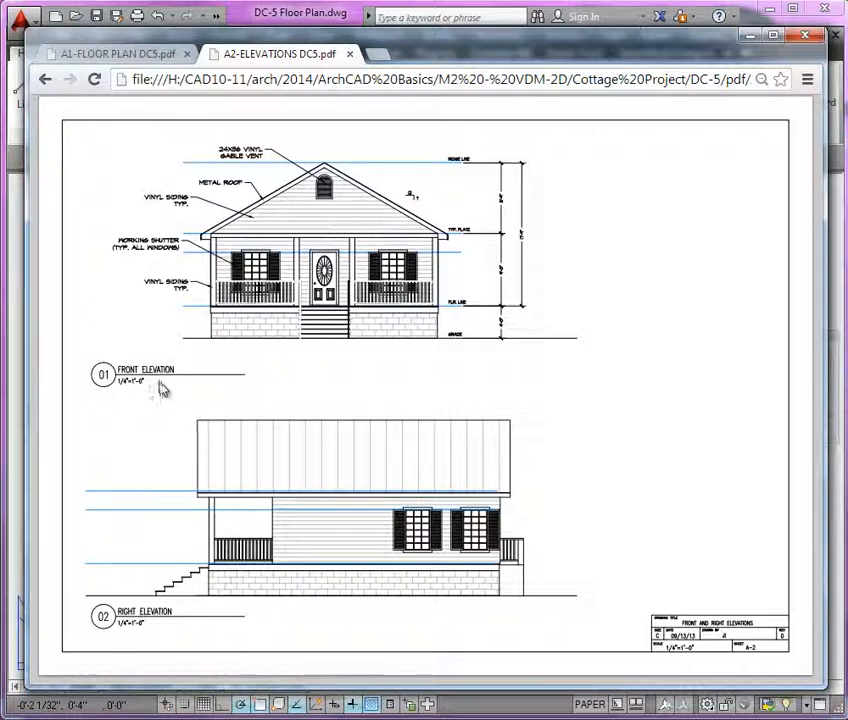
# Examine the title block and layout of the A2-ELEVATIONS reference PDF and return to AutoCAD.
pyautogui.moveTo(736, 674)
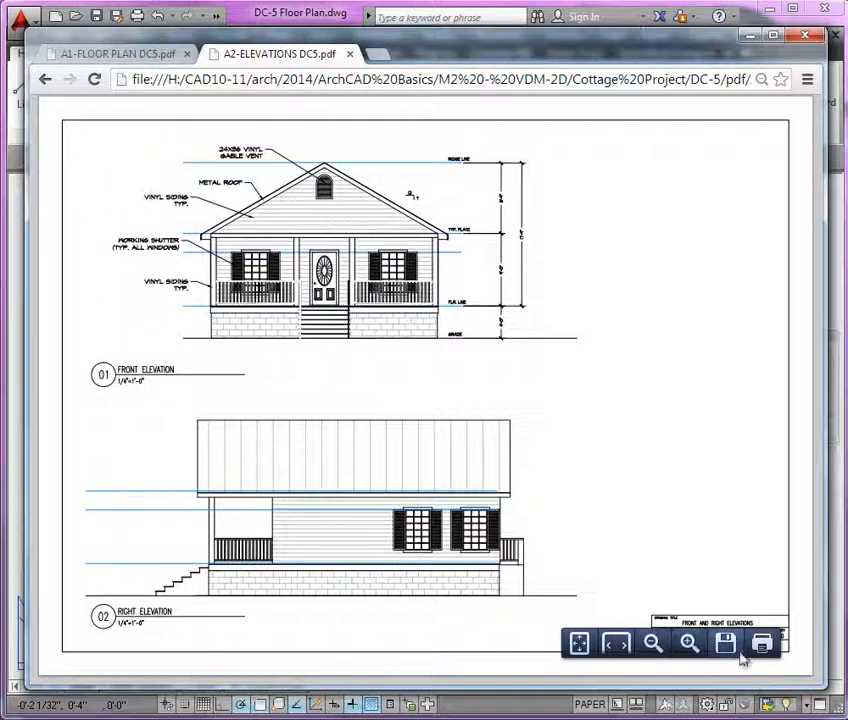
pyautogui.click(689, 643)
pyautogui.scroll(-3, 644, 617)
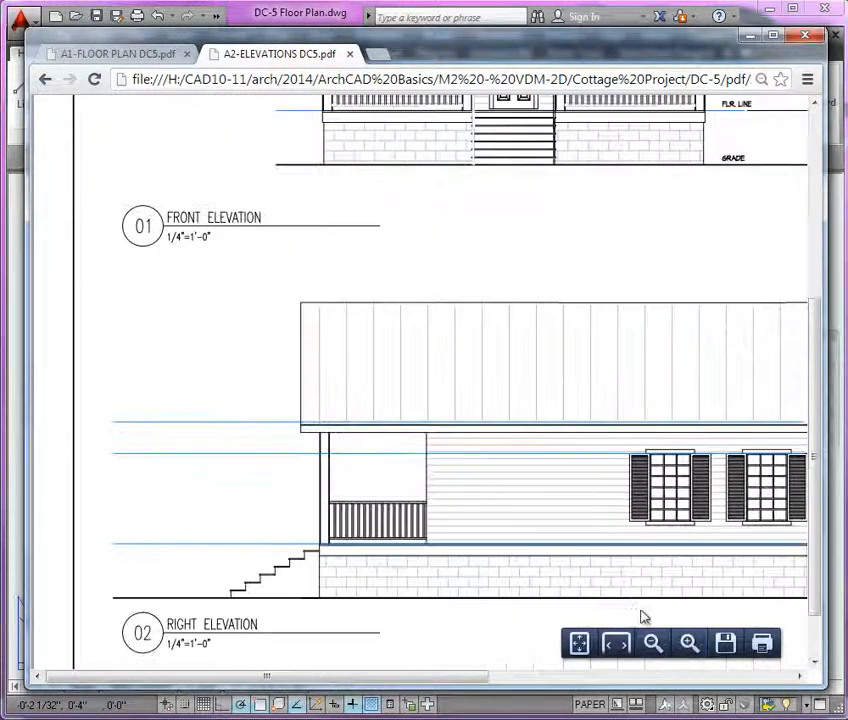
pyautogui.scroll(-1, 644, 617)
pyautogui.moveTo(375, 674); pyautogui.dragTo(708, 674)
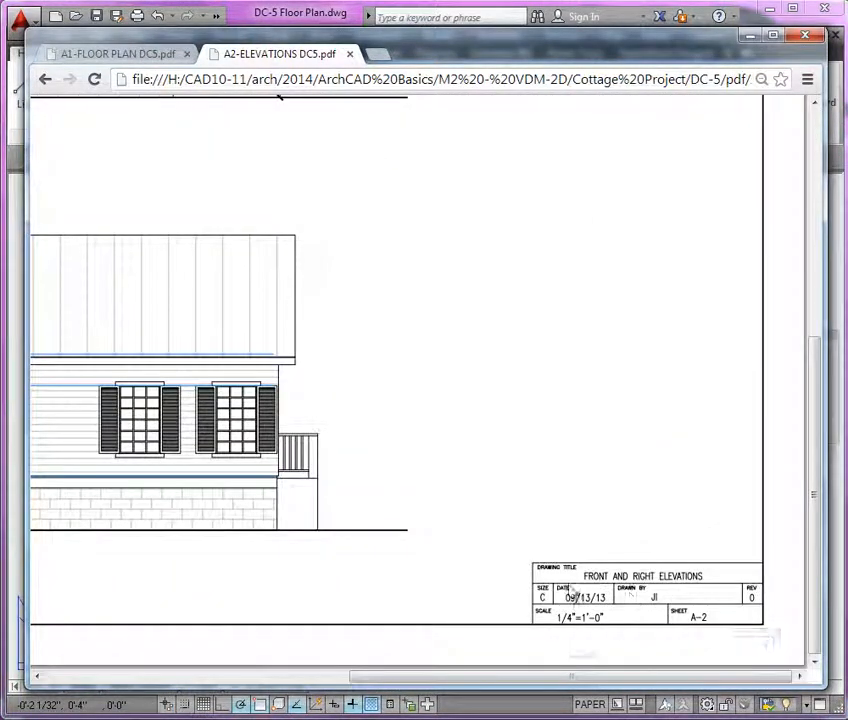
pyautogui.moveTo(591, 623)
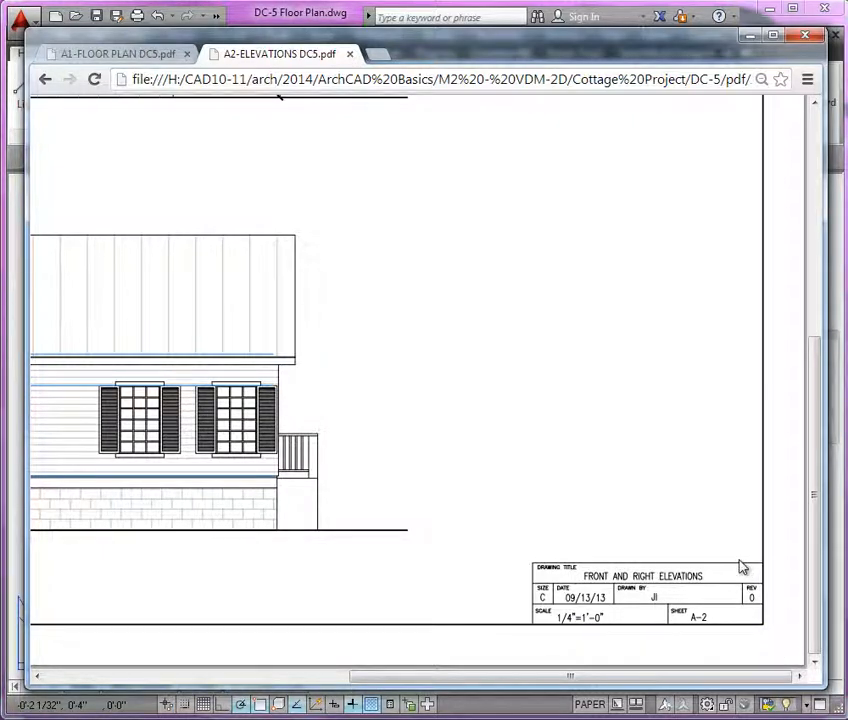
pyautogui.keyDown('ctrl'); pyautogui.scroll(4, 740, 564); pyautogui.keyUp('ctrl')
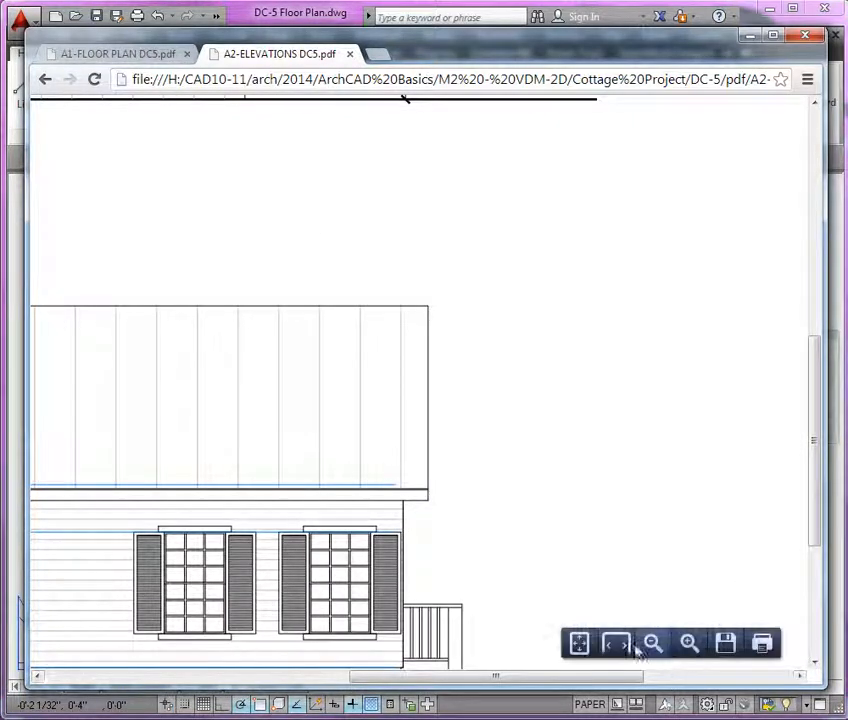
pyautogui.click(625, 645)
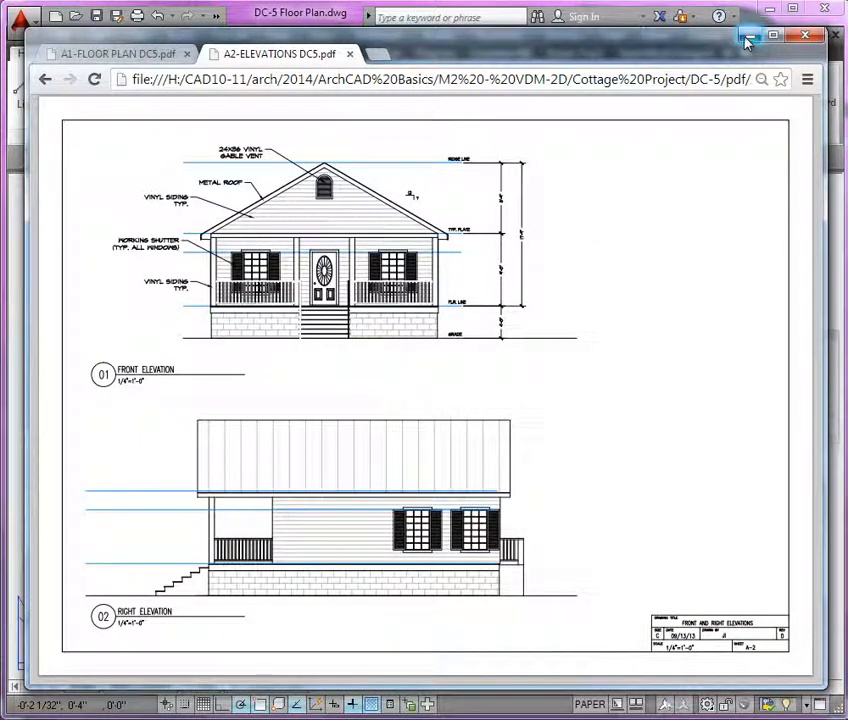
pyautogui.click(804, 36)
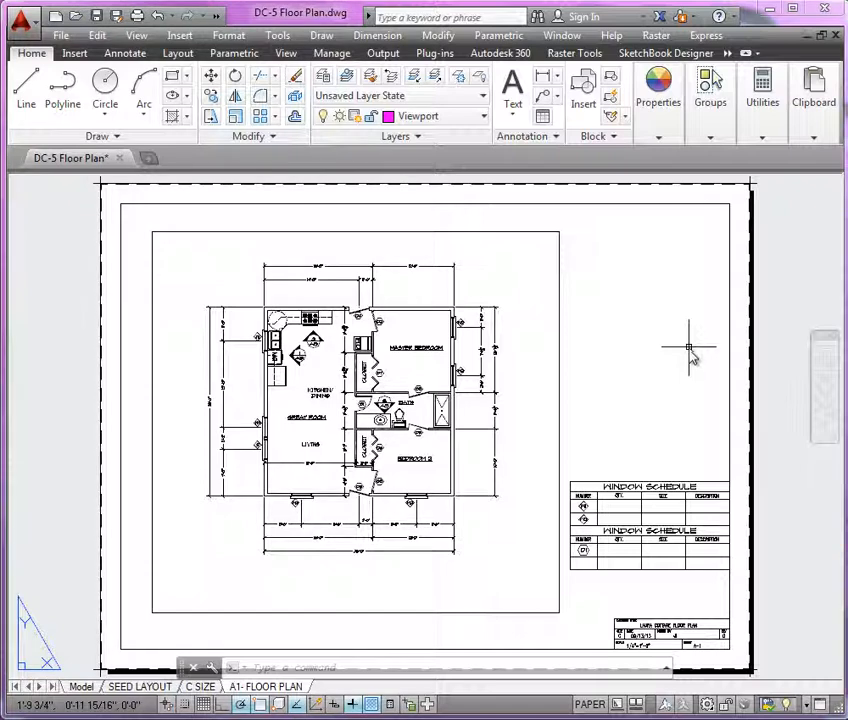
# Create a copy of the C SIZE layout and place it at the end of the layouts.
pyautogui.moveTo(205, 688)
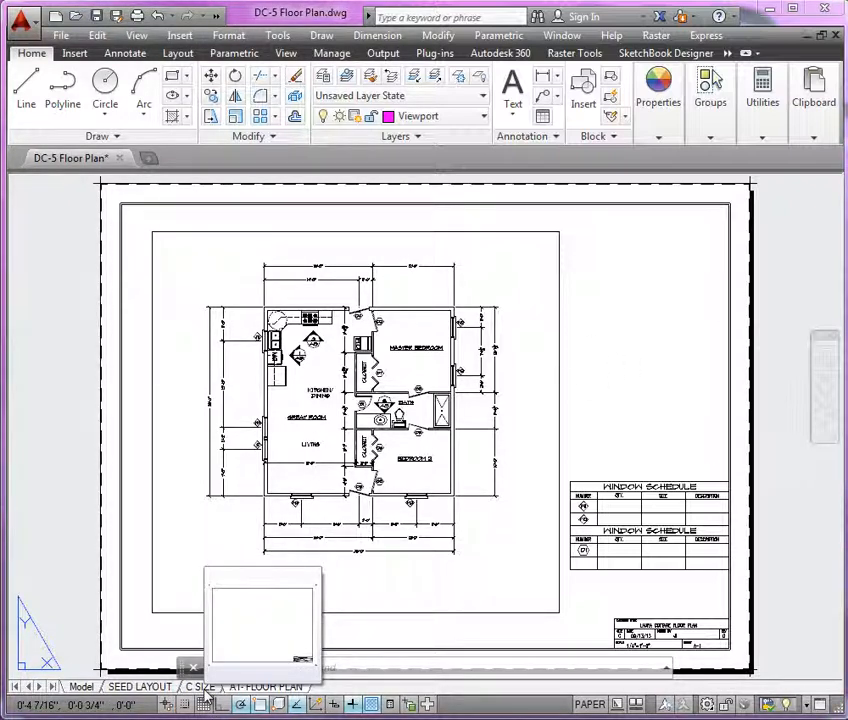
pyautogui.rightClick(205, 690)
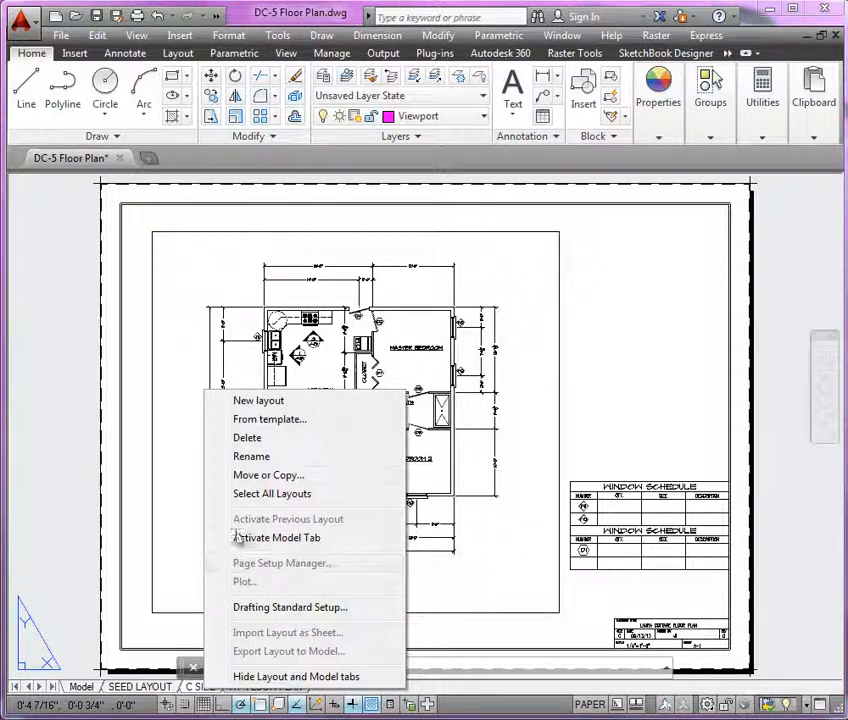
pyautogui.click(280, 477)
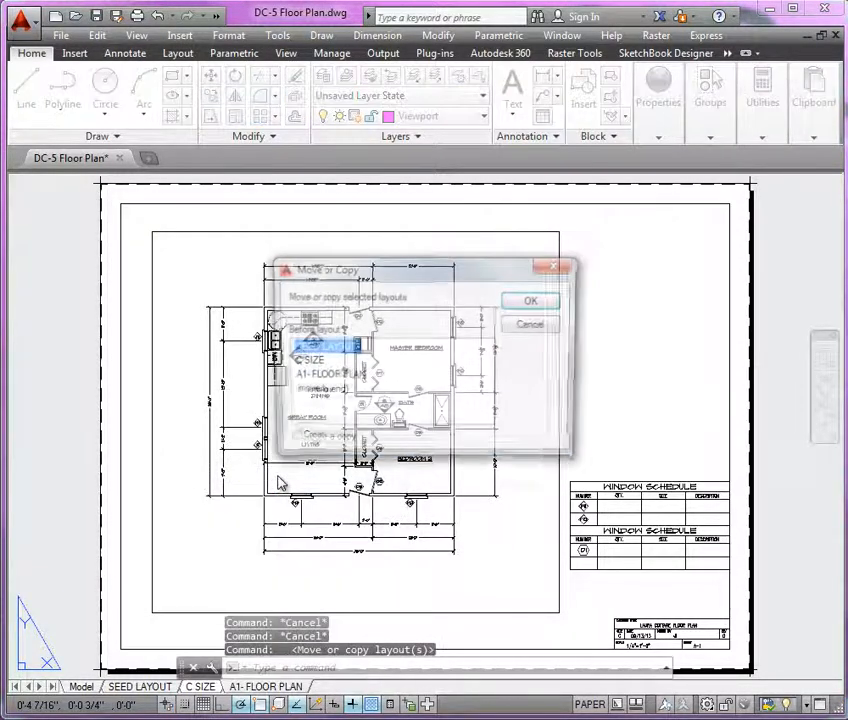
pyautogui.click(338, 393)
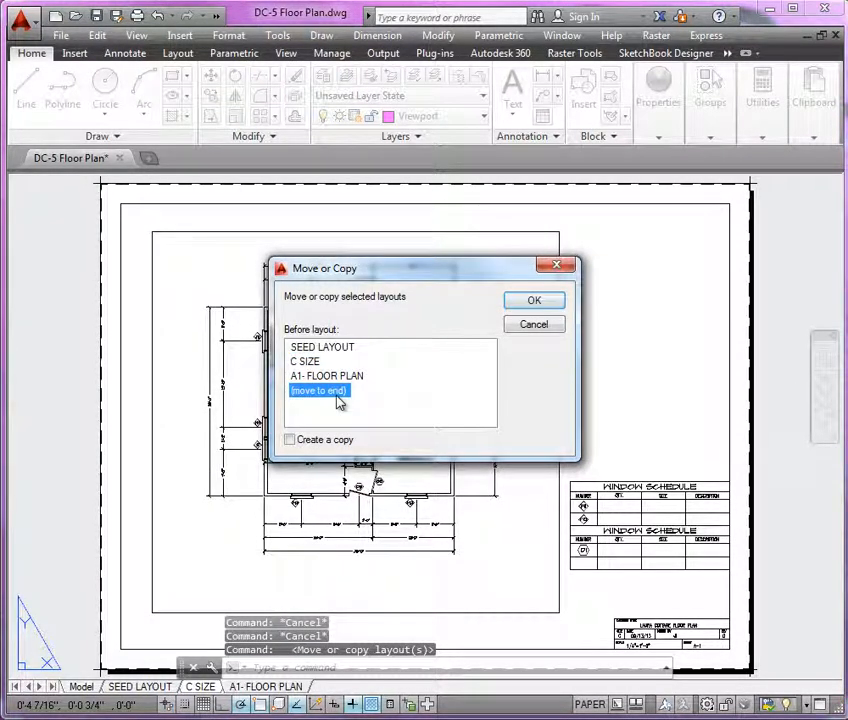
pyautogui.click(336, 441)
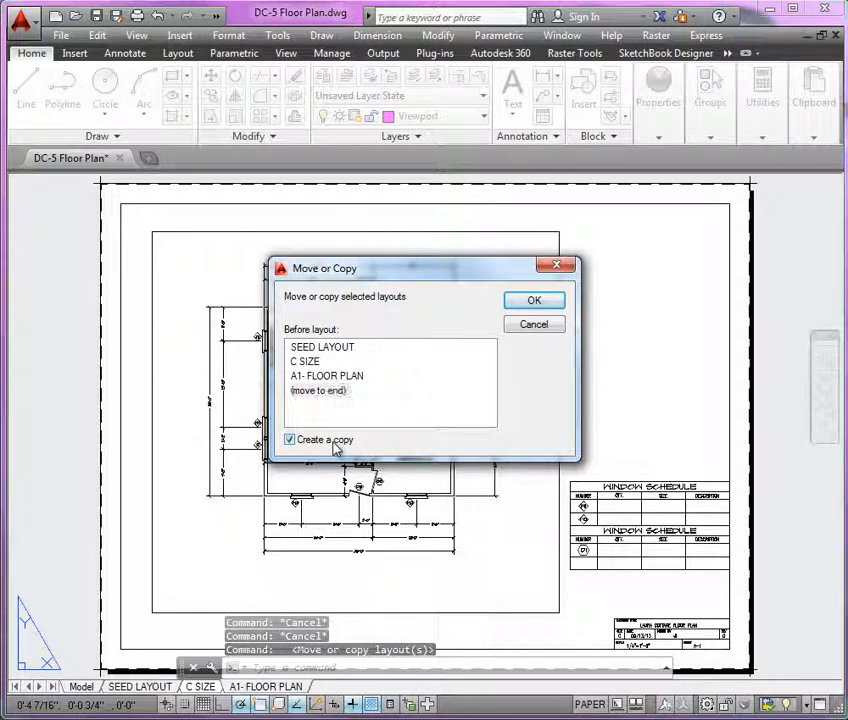
pyautogui.click(549, 303)
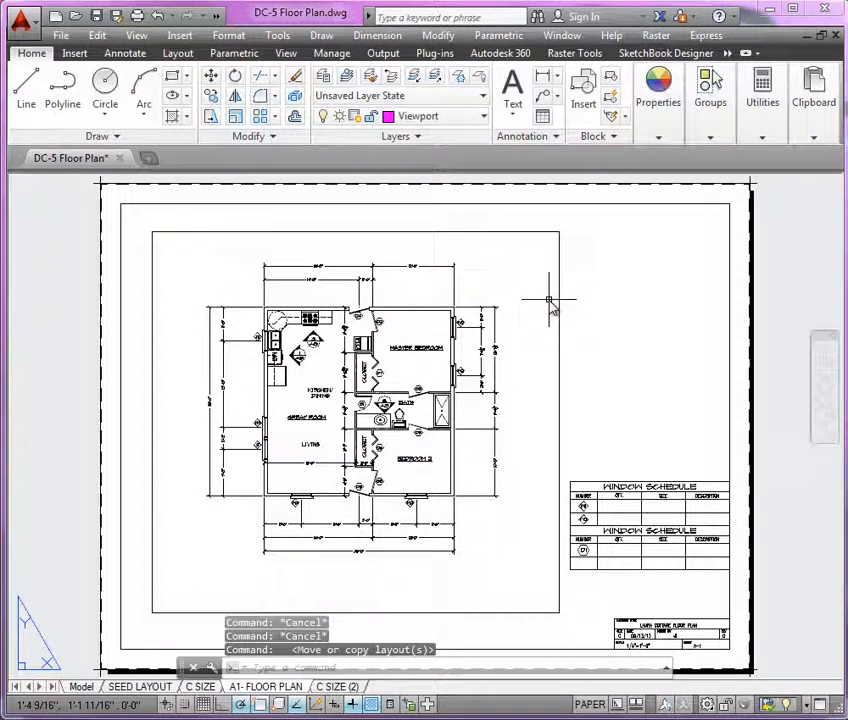
# Open the copied C SIZE layout and rename it A2- ELEVATIONS.
pyautogui.click(350, 687)
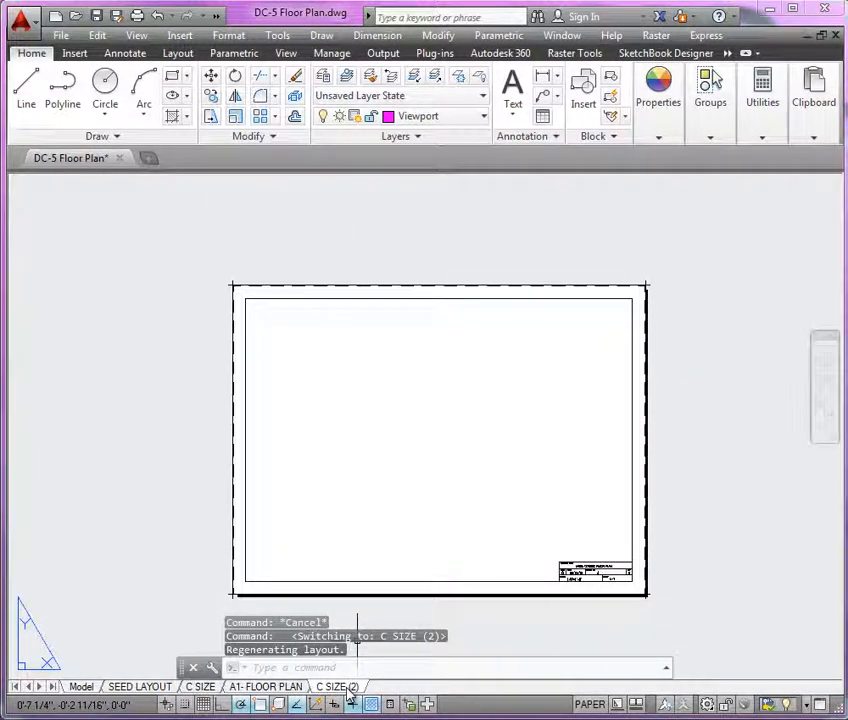
pyautogui.doubleClick(350, 686)
pyautogui.write('A')
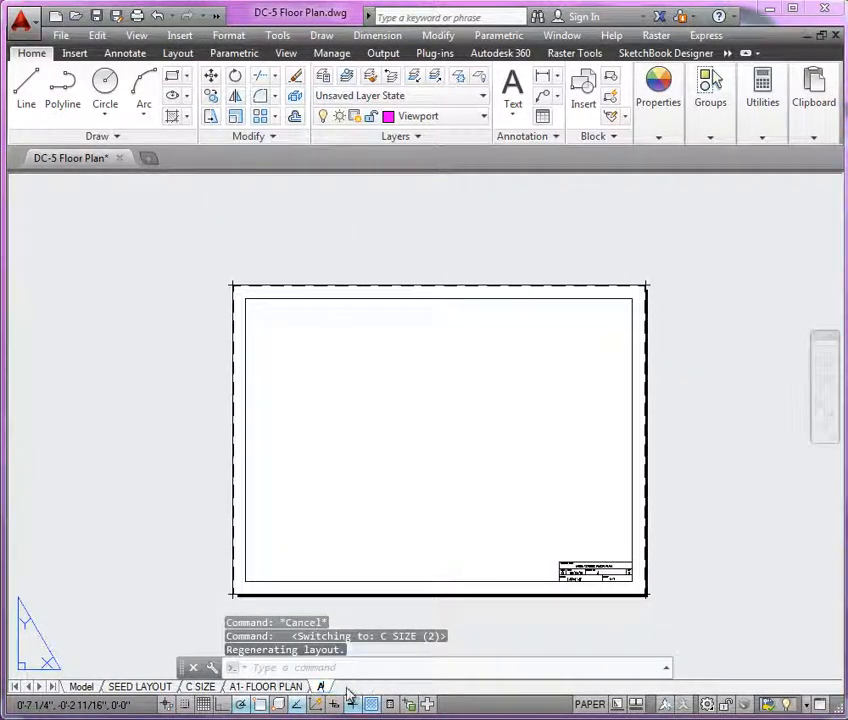
pyautogui.write('2- ELEVATIONS')
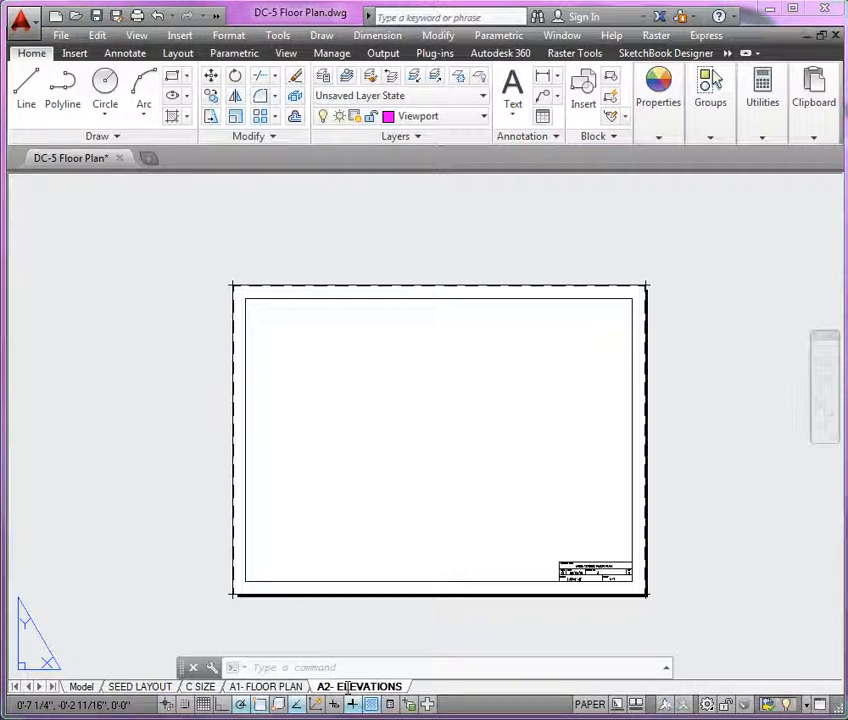
pyautogui.press('Return')
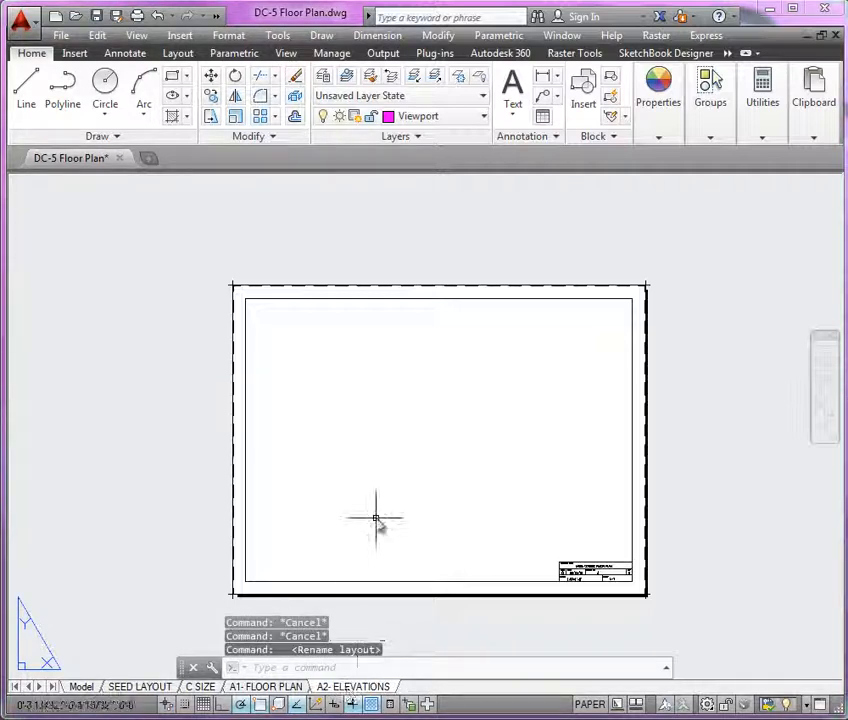
pyautogui.moveTo(377, 515); pyautogui.dragTo(365, 517, button='middle')
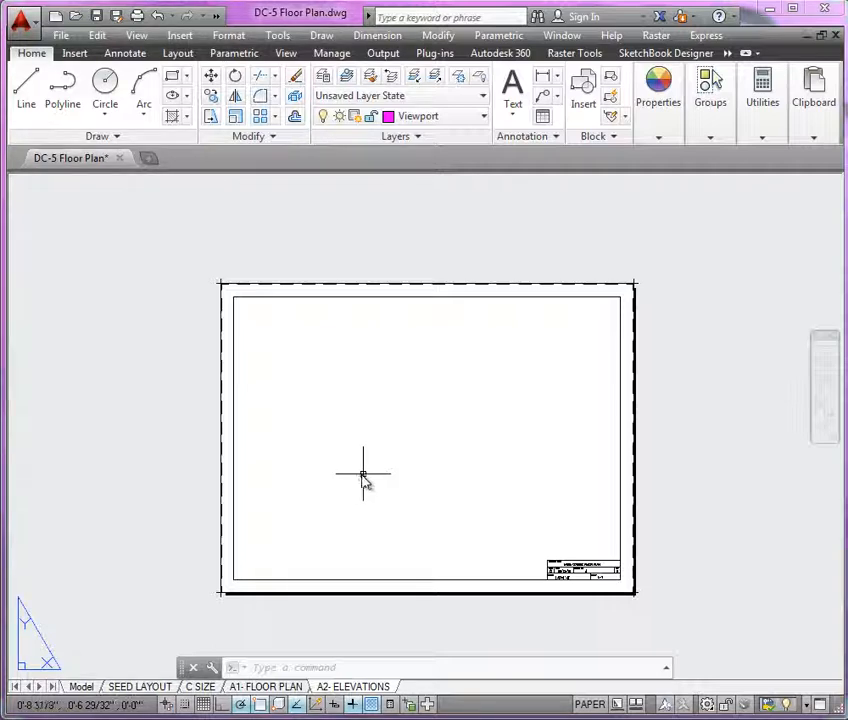
# Consult the elevations PDF and use MVIEW to create a wide rectangular viewport in the upper part of the sheet.
pyautogui.hotkey('alt', 'Tab')
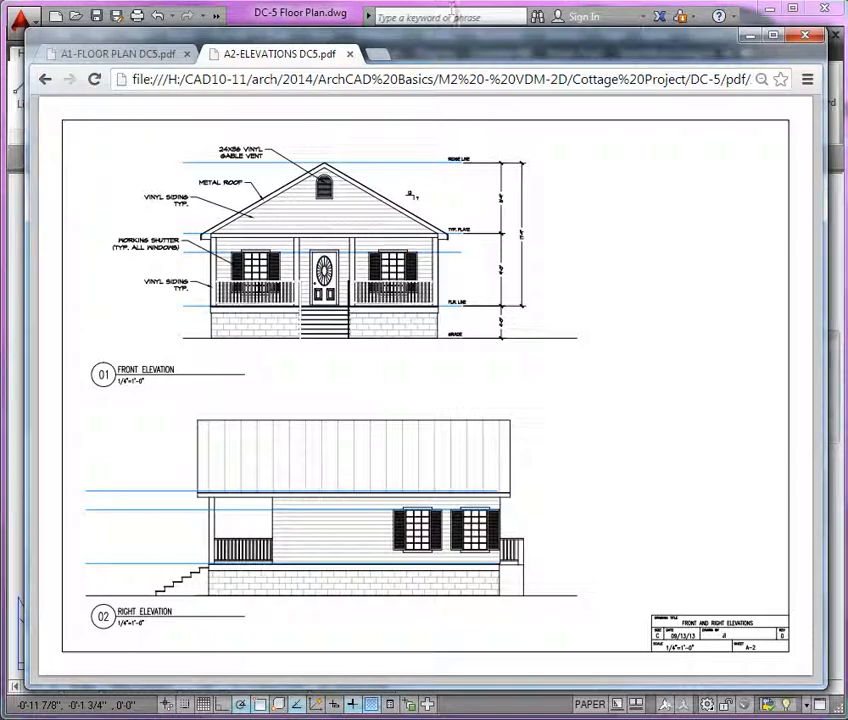
pyautogui.moveTo(450, 35); pyautogui.dragTo(363, 27)
pyautogui.click(663, 28)
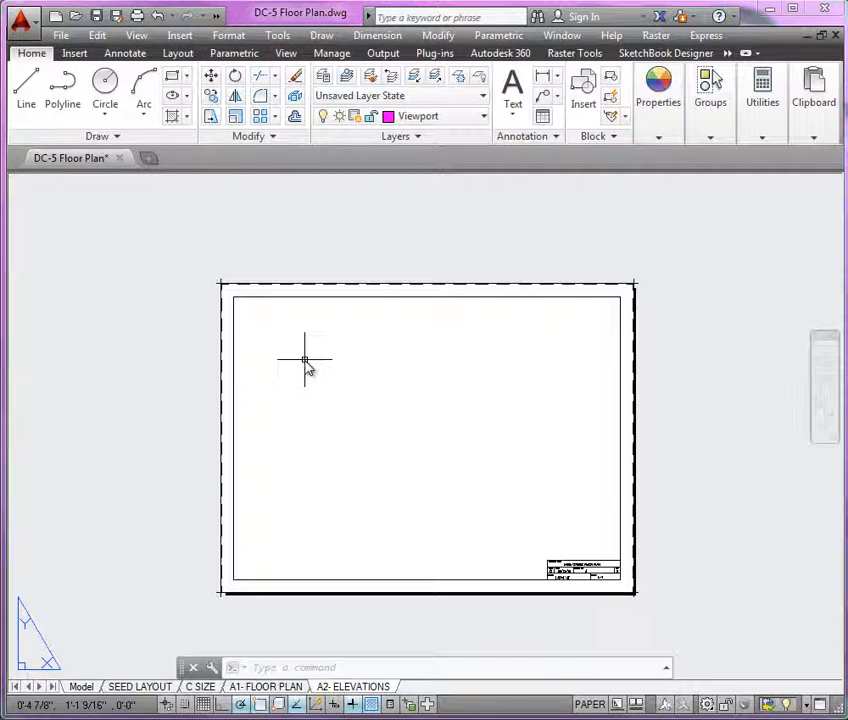
pyautogui.write('mview')
pyautogui.press('Return')
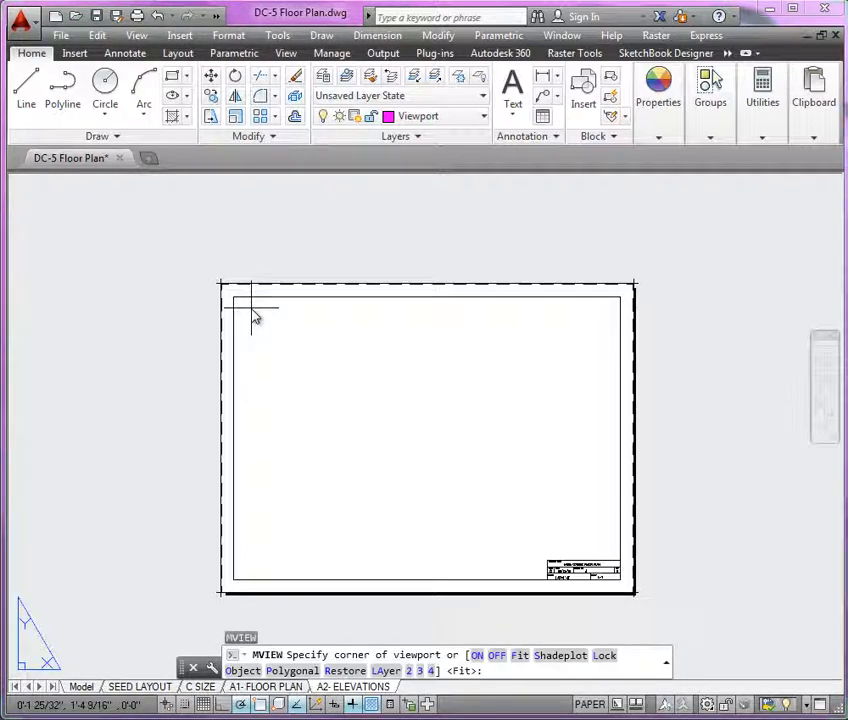
pyautogui.click(251, 308)
pyautogui.click(483, 421)
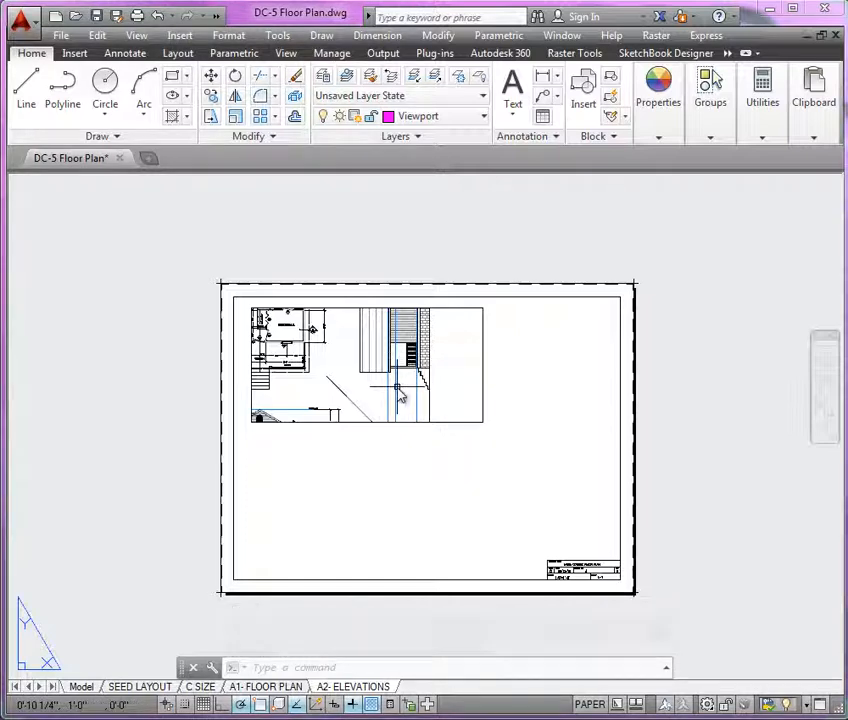
# Copy the viewport about 7 7/8" straight down to make a matching second viewport below it.
pyautogui.write('cp')
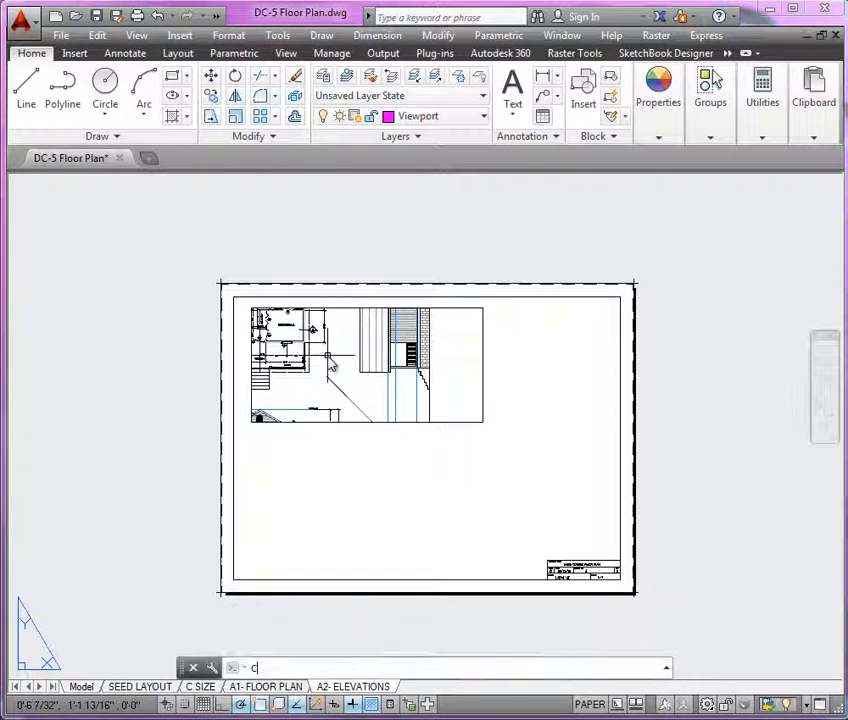
pyautogui.press('Return')
pyautogui.click(399, 424)
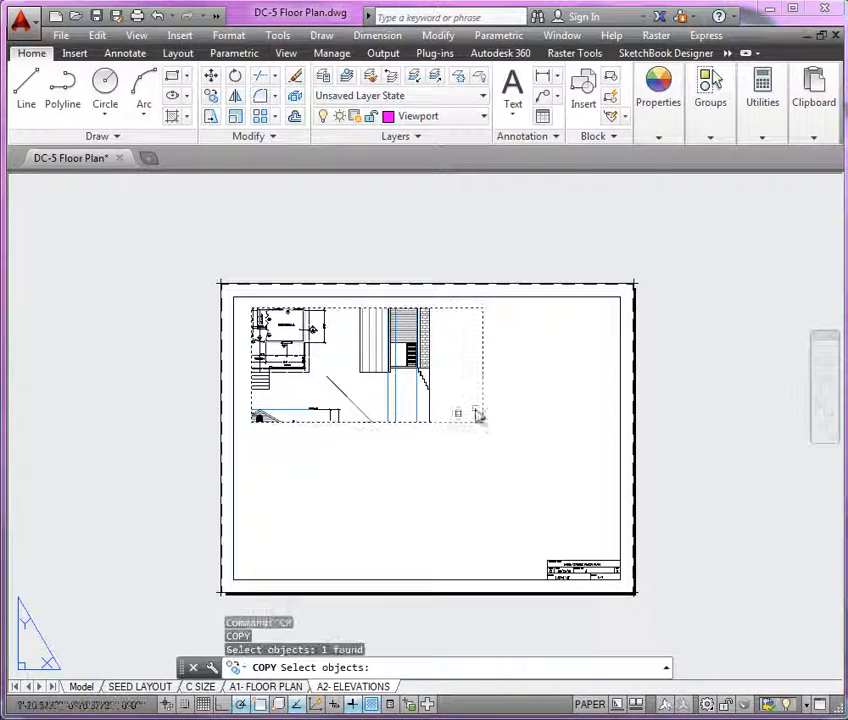
pyautogui.press('Return')
pyautogui.click(531, 348)
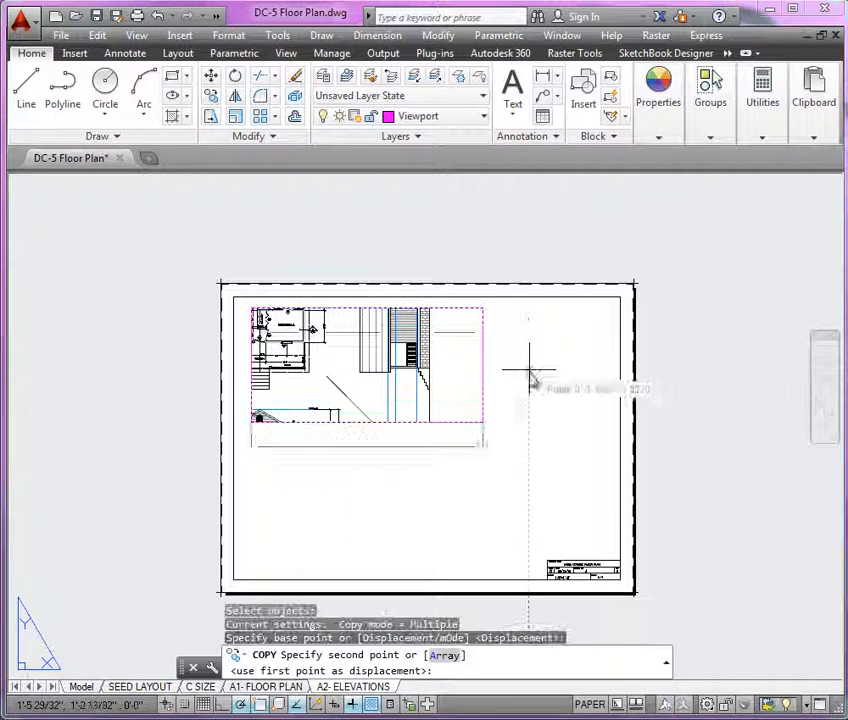
pyautogui.click(533, 484)
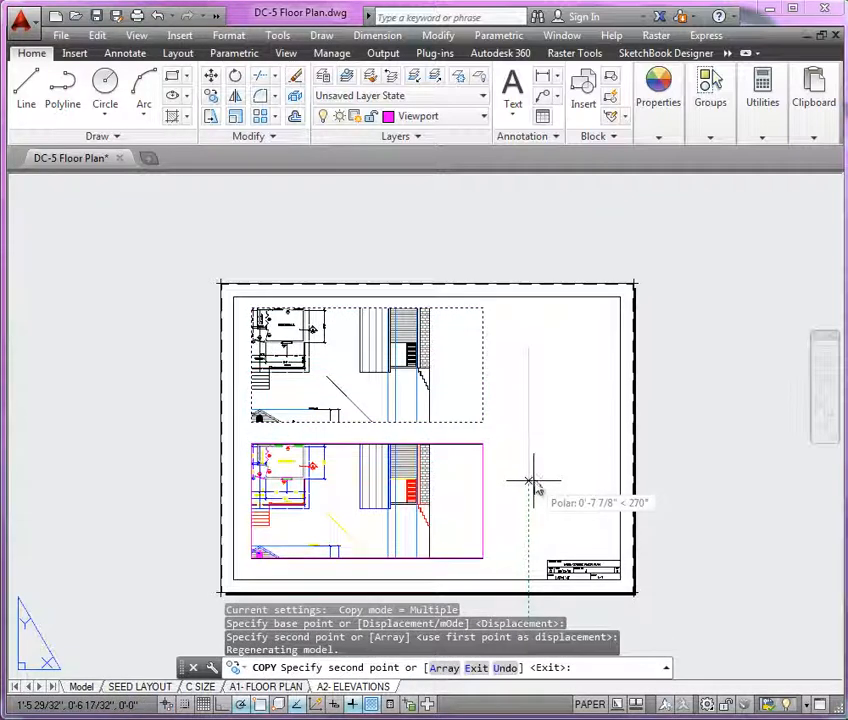
pyautogui.press('Return')
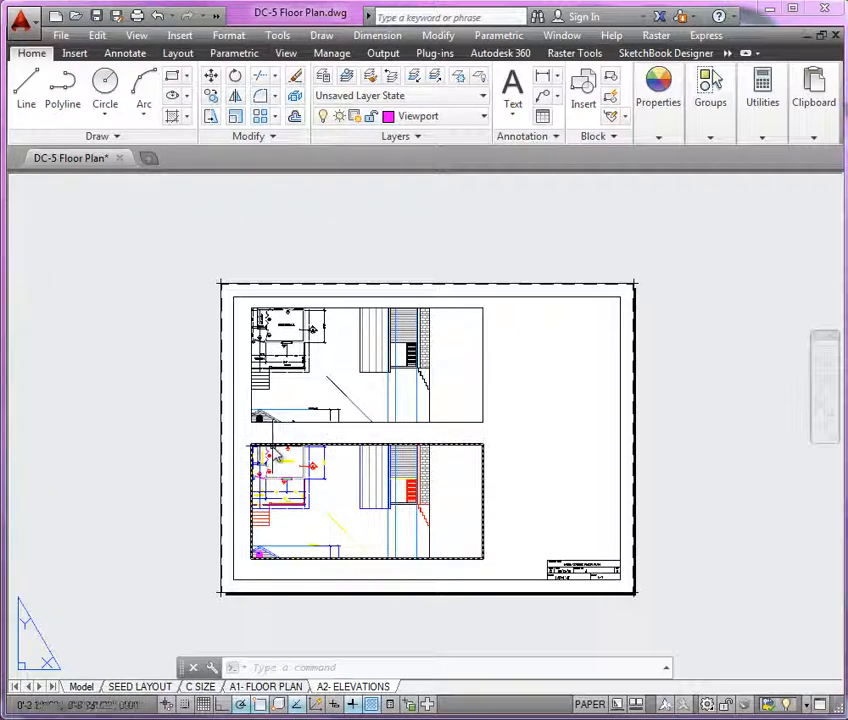
# Erase both the original viewport and its copy from the elevations sheet.
pyautogui.click(511, 408)
pyautogui.click(466, 454)
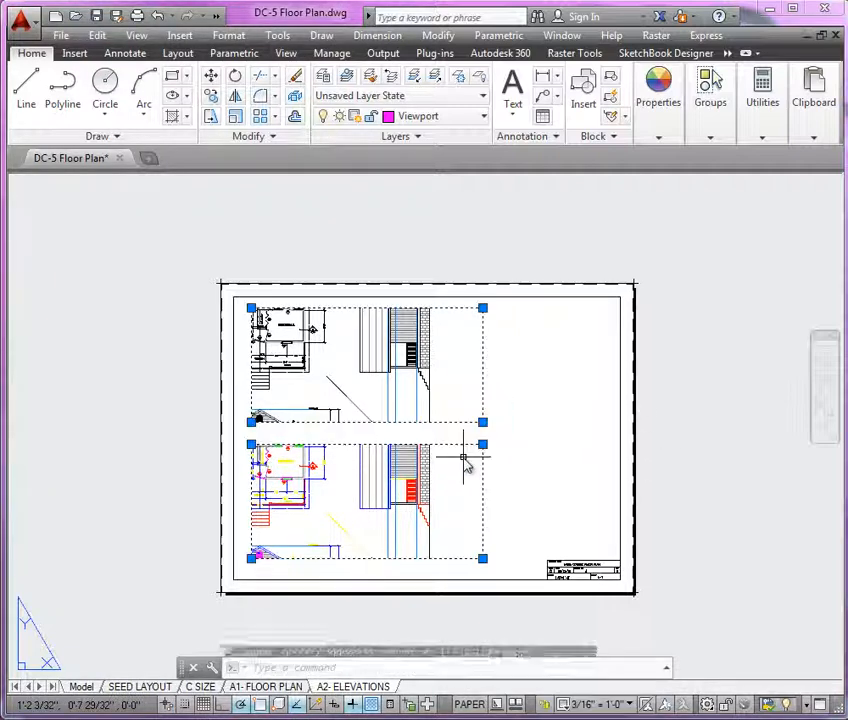
pyautogui.press('Delete')
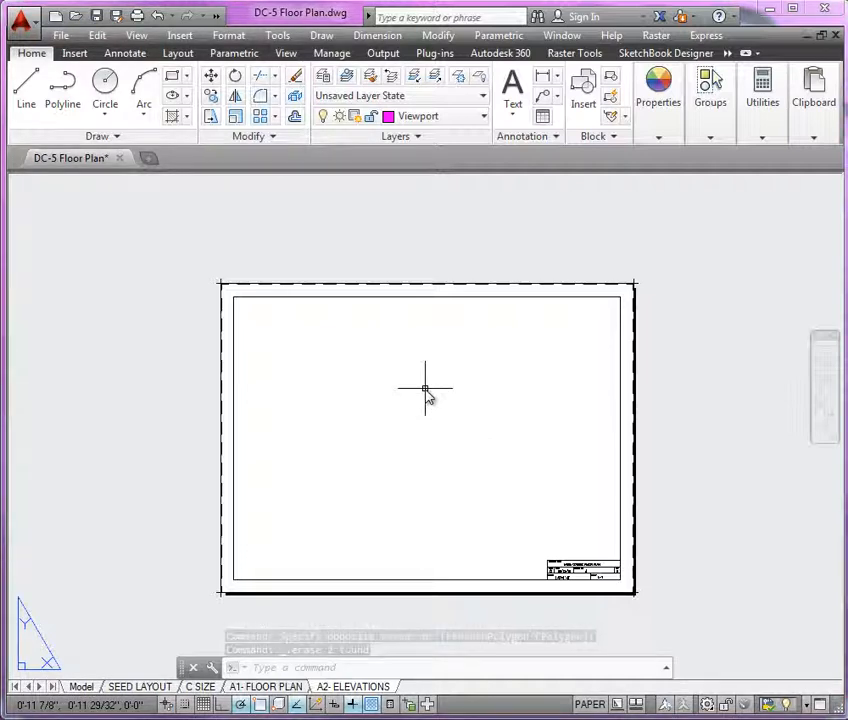
# Start MVSETUP and choose to create viewports with layout option 3, Array of Viewports.
pyautogui.write('MV')
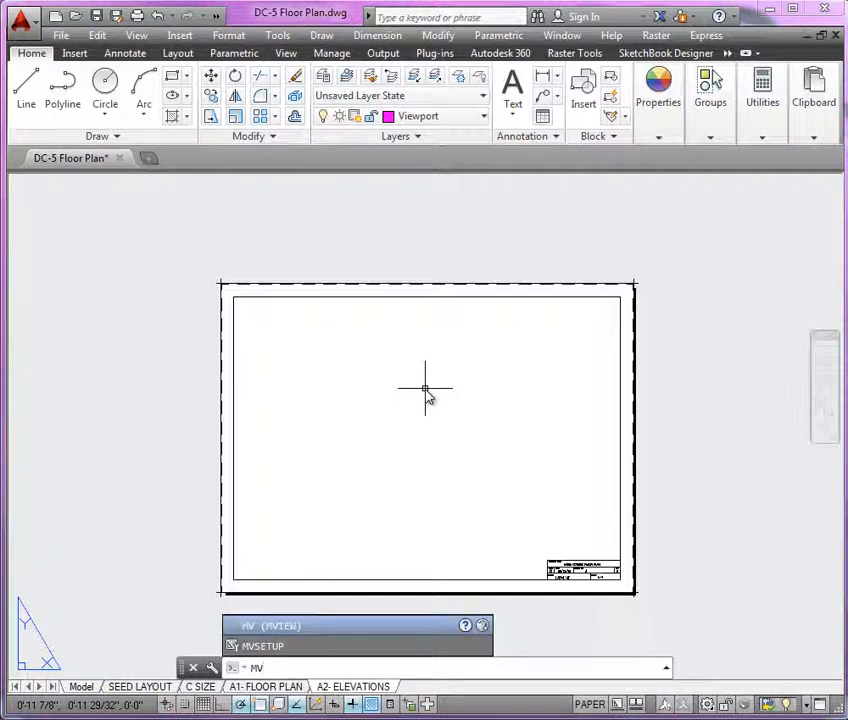
pyautogui.press('Down')
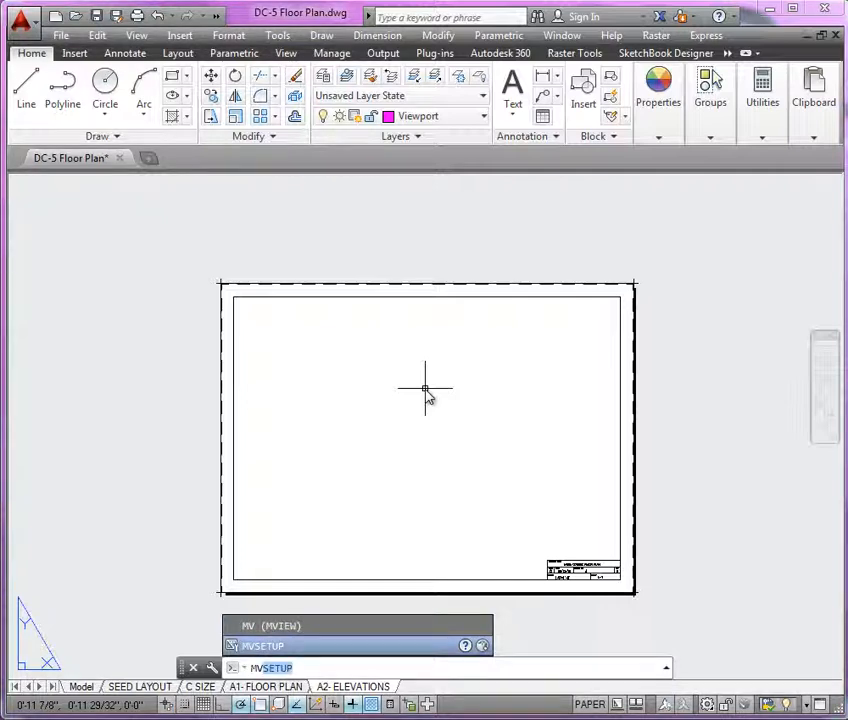
pyautogui.press('Return')
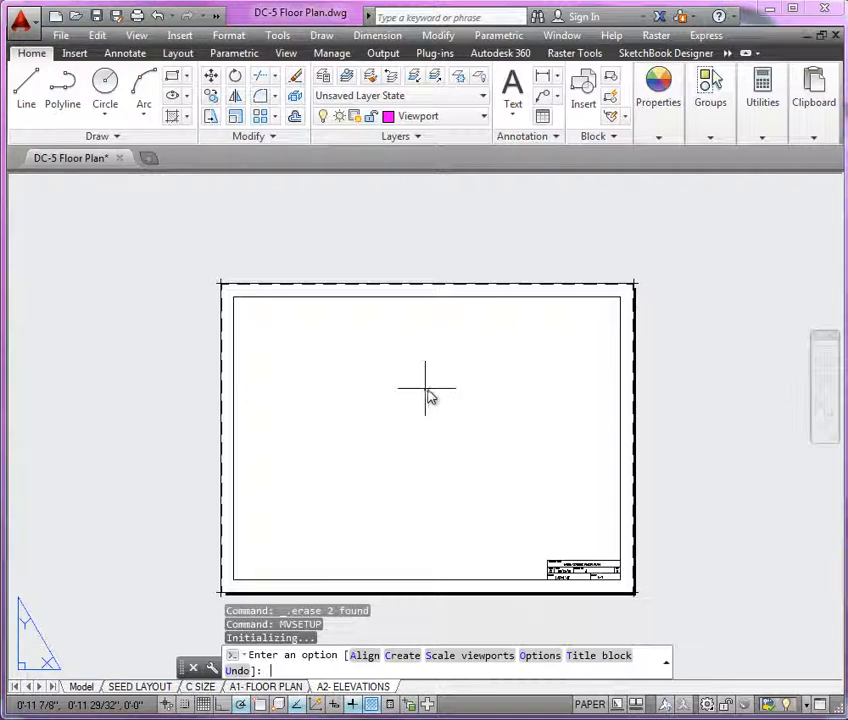
pyautogui.click(399, 656)
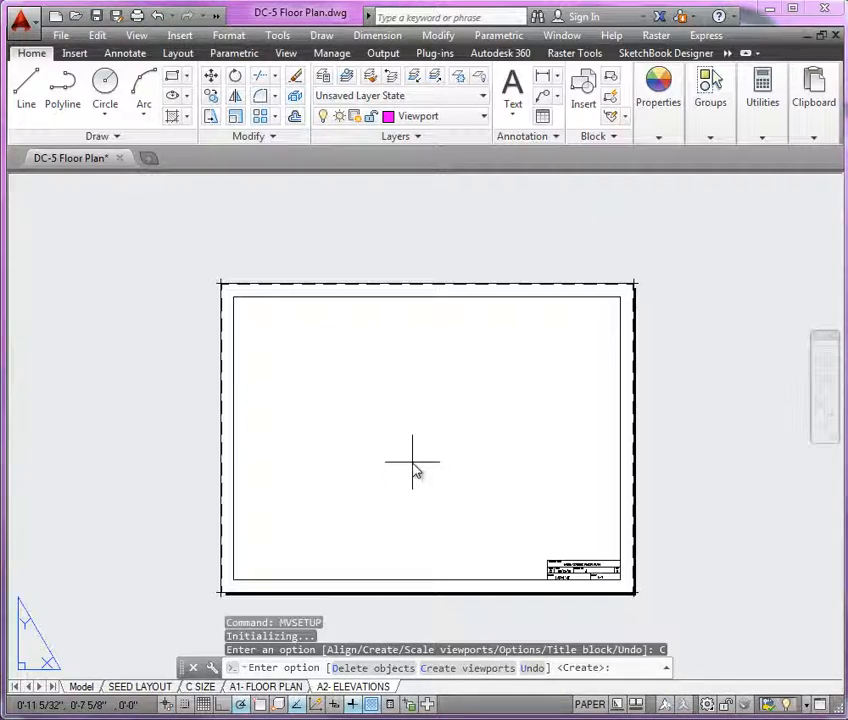
pyautogui.press('Return')
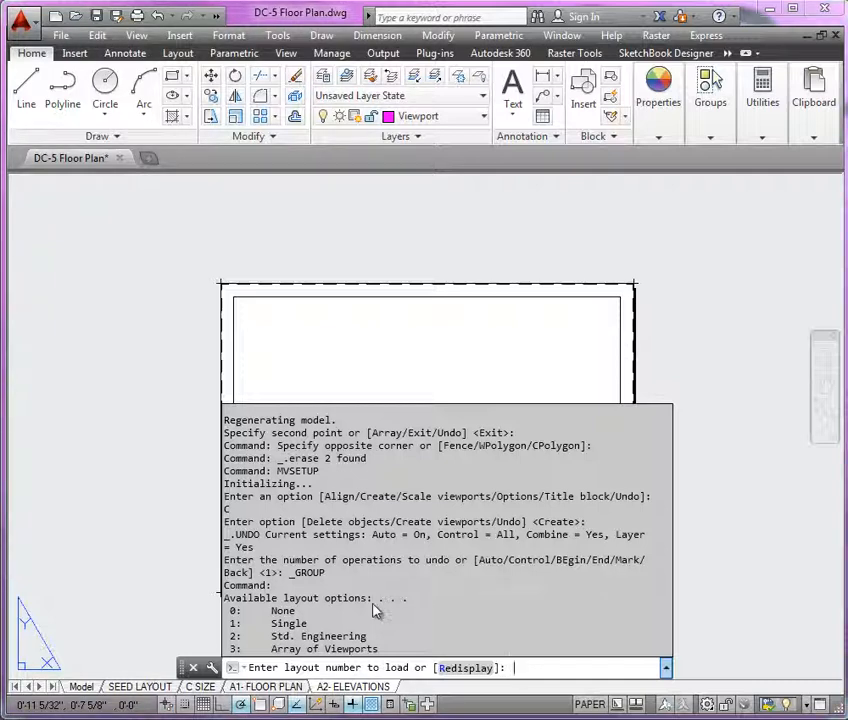
pyautogui.write('3')
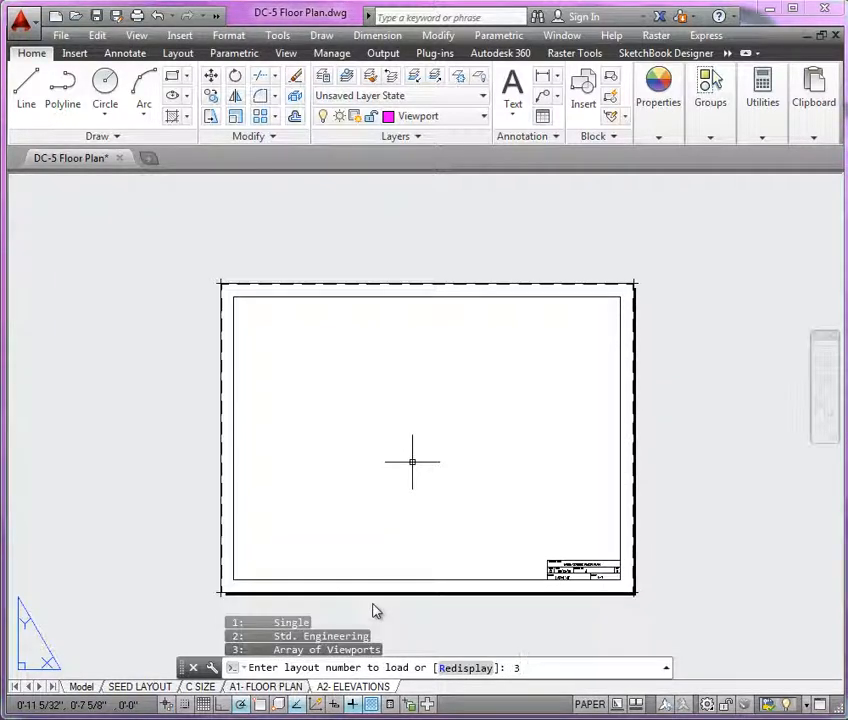
pyautogui.press('Return')
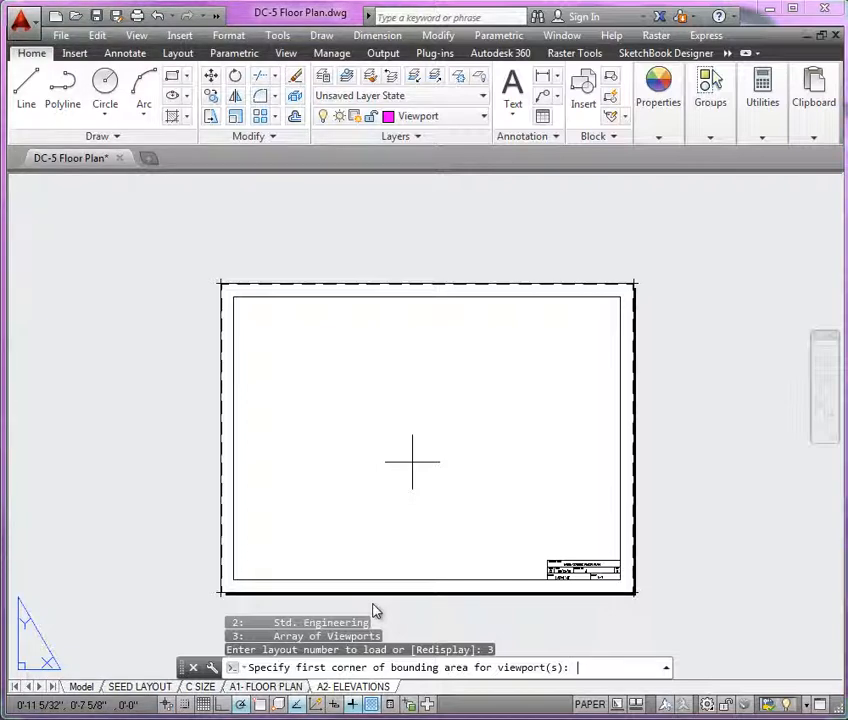
# Define a bounding area left of the title block for 1 viewport in X and 2 in Y, spaced 2" apart vertically.
pyautogui.click(244, 303)
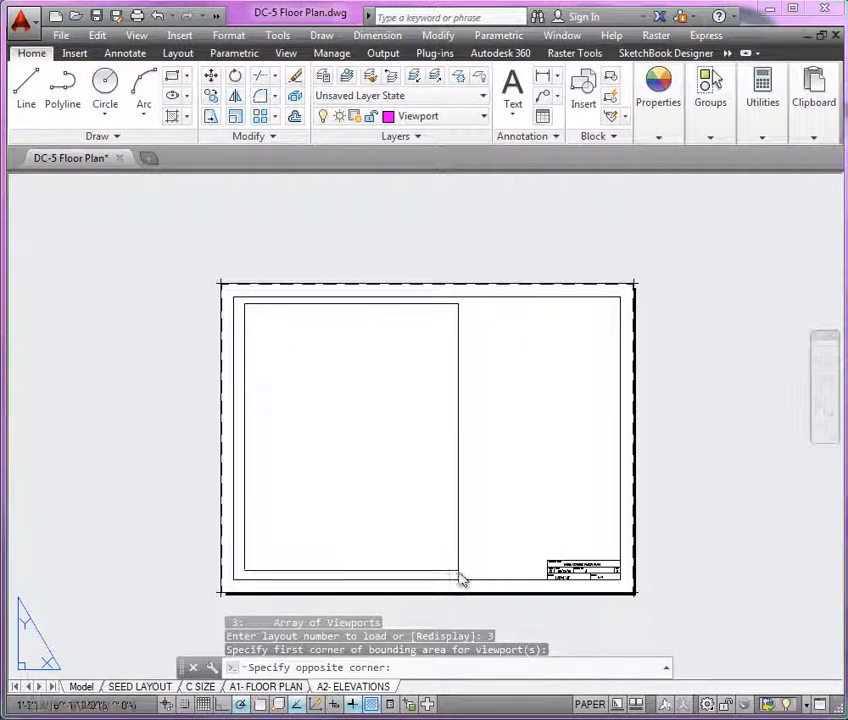
pyautogui.click(531, 556)
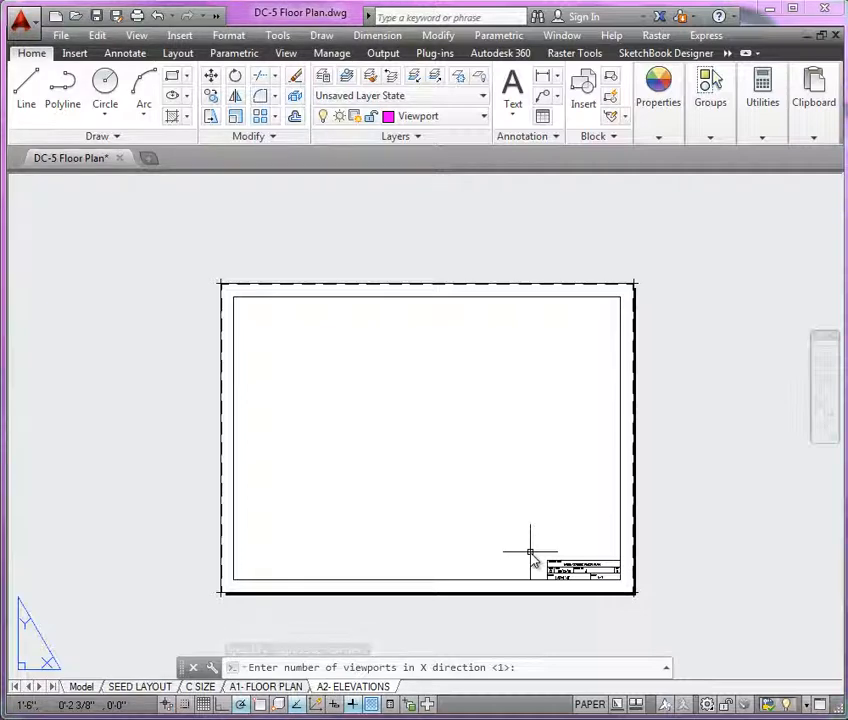
pyautogui.press('Return')
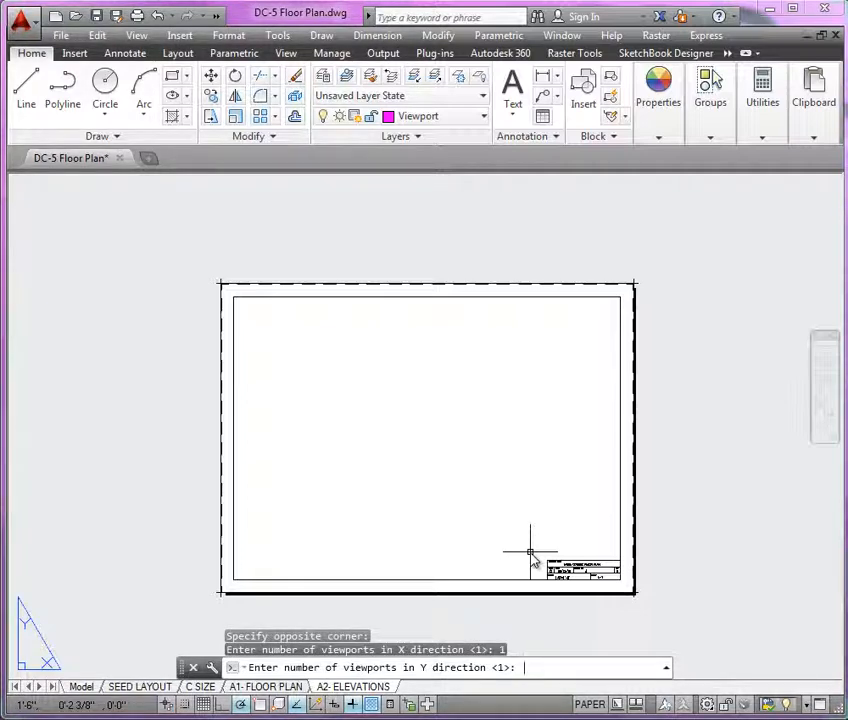
pyautogui.press('Return')
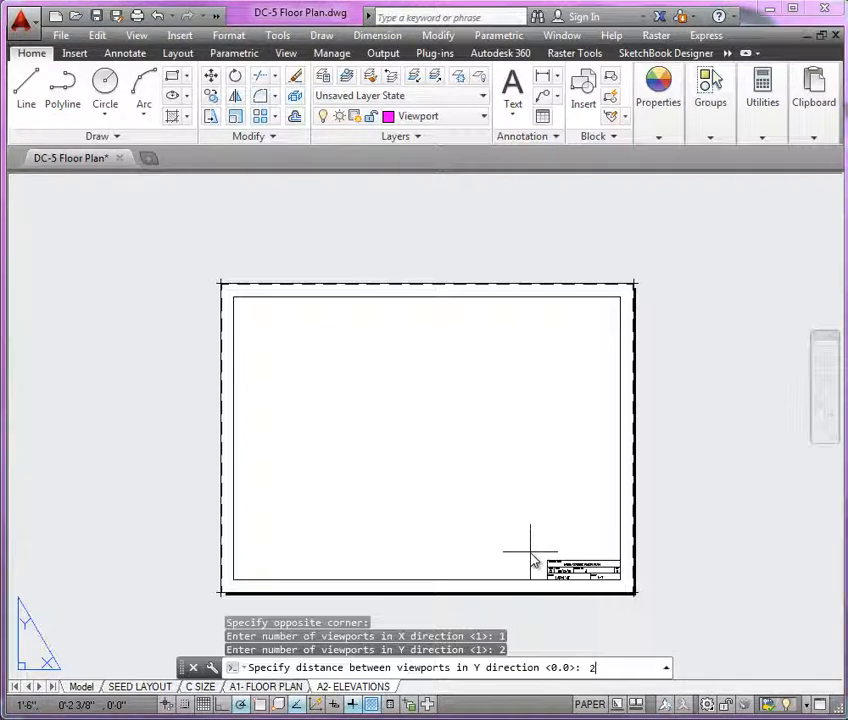
pyautogui.press('Return')
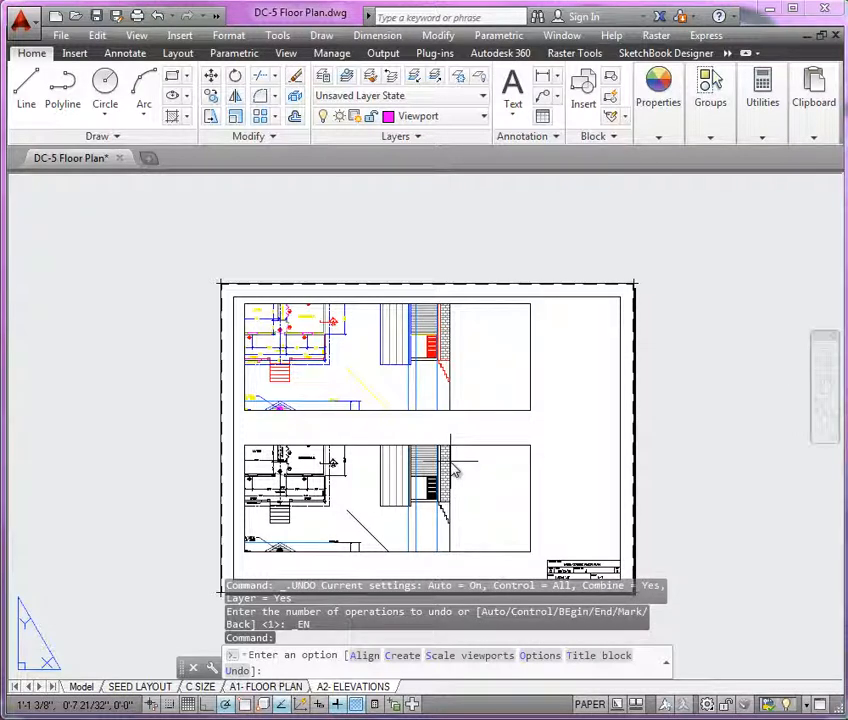
pyautogui.press('Return')
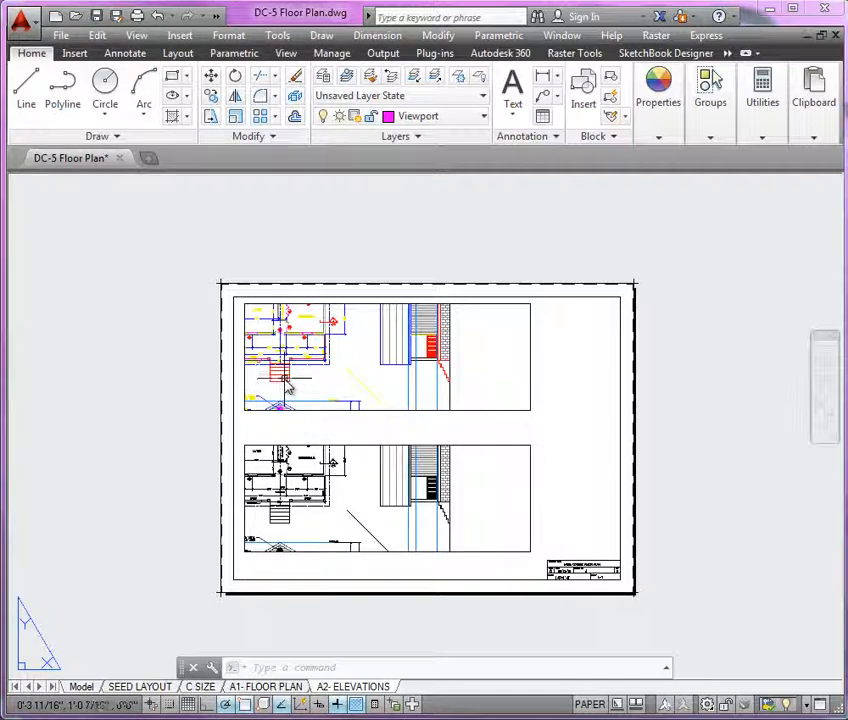
# Make layer 0 the current layer.
pyautogui.click(475, 120)
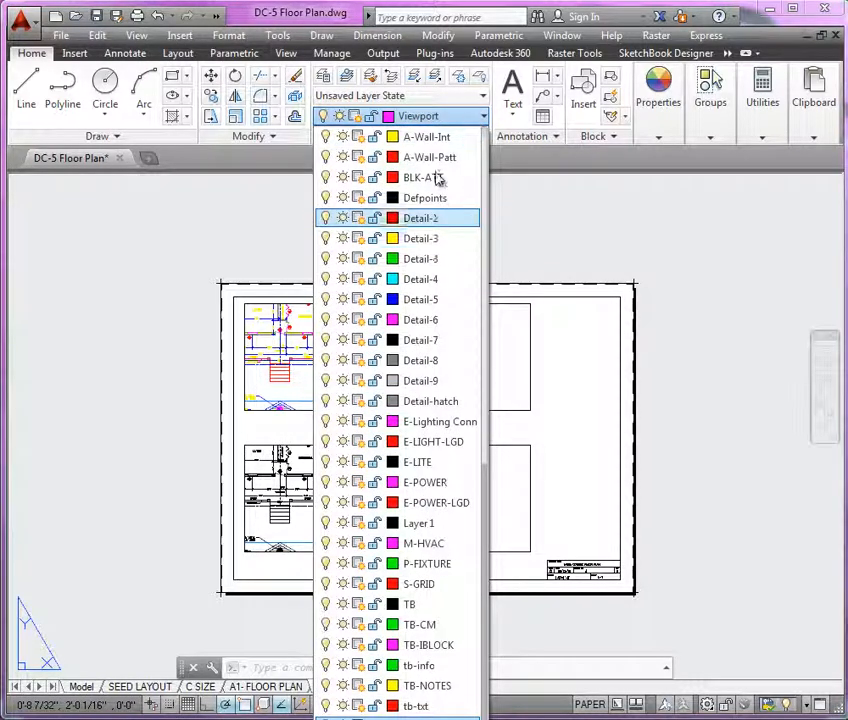
pyautogui.scroll(4, 437, 173)
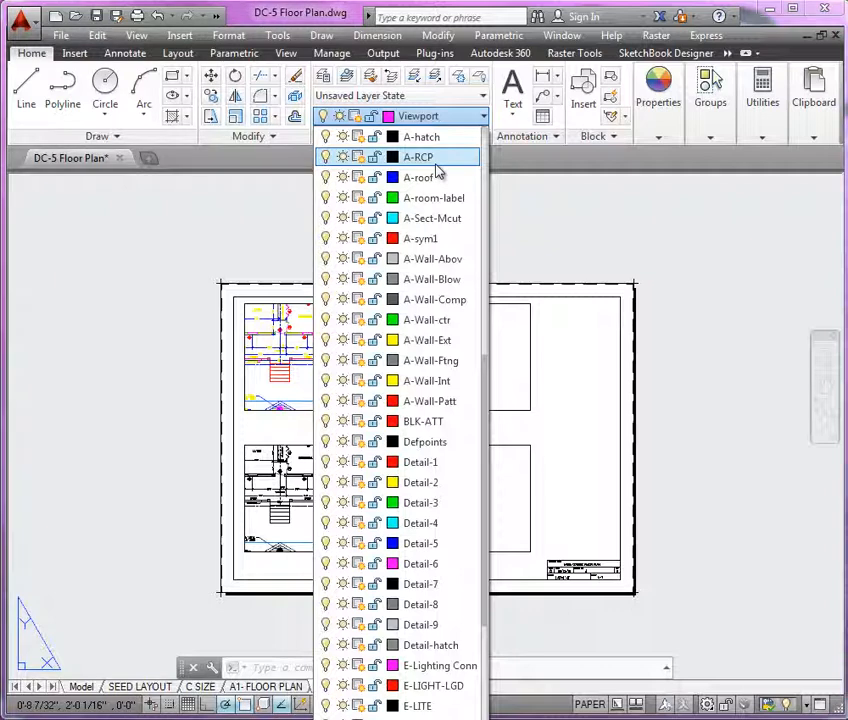
pyautogui.scroll(6, 437, 172)
pyautogui.press('Escape')
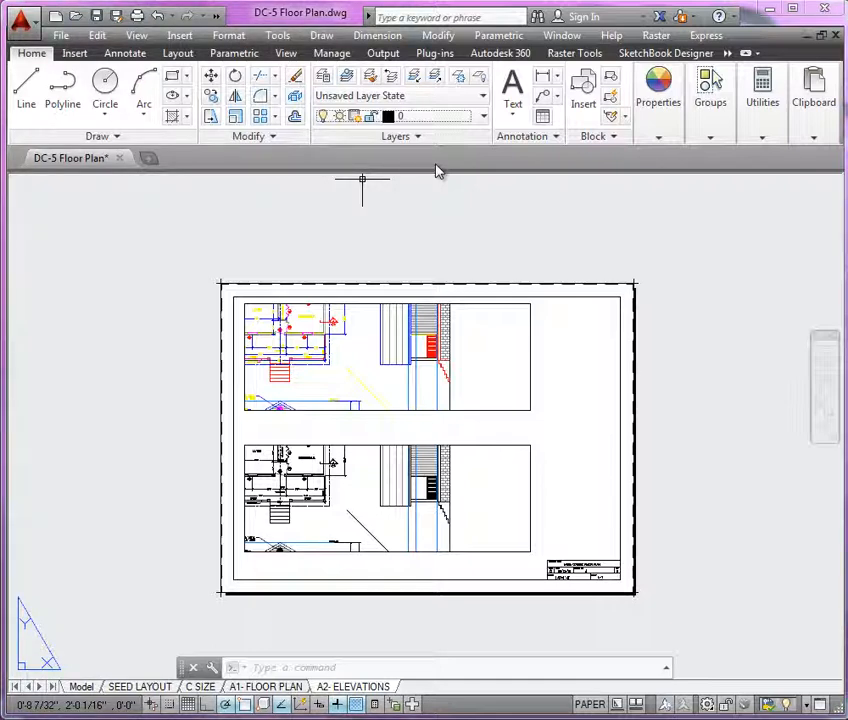
# Set the upper viewport's scale to 1/4" = 1'-0", bring the front elevation into it, and return to paper space.
pyautogui.doubleClick(507, 355)
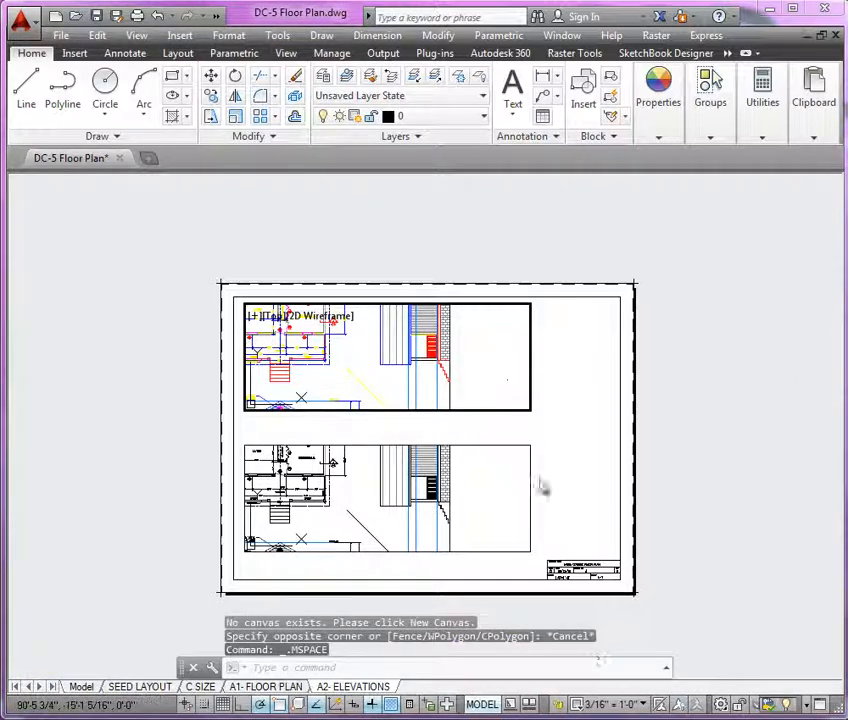
pyautogui.click(622, 705)
pyautogui.click(628, 490)
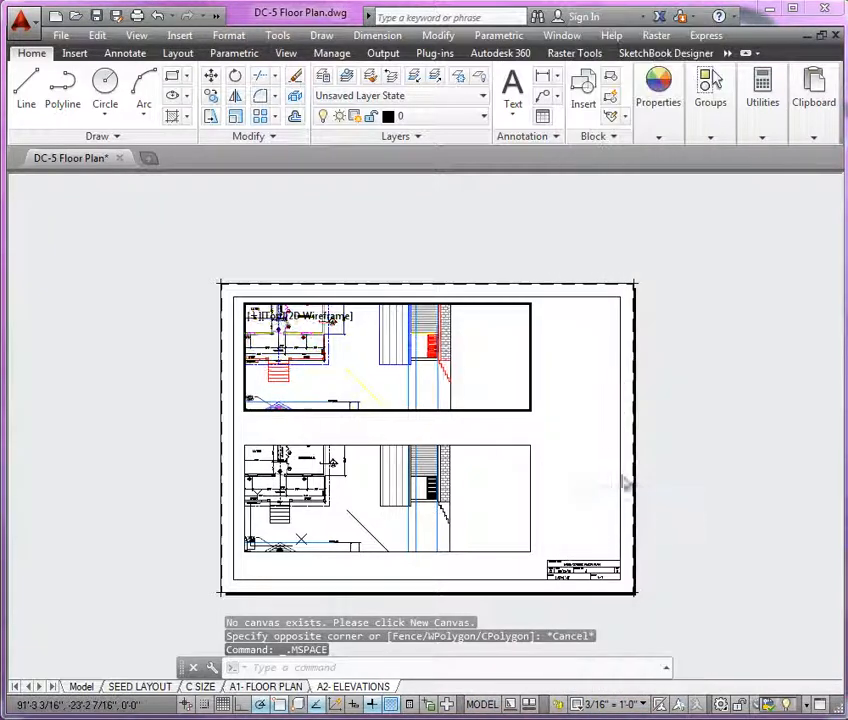
pyautogui.moveTo(322, 373)
pyautogui.mouseDown(button='middle')
pyautogui.moveTo(392, 371)
pyautogui.moveTo(447, 316)
pyautogui.moveTo(434, 303)
pyautogui.moveTo(448, 292)
pyautogui.moveTo(437, 291)
pyautogui.mouseUp(button='middle')
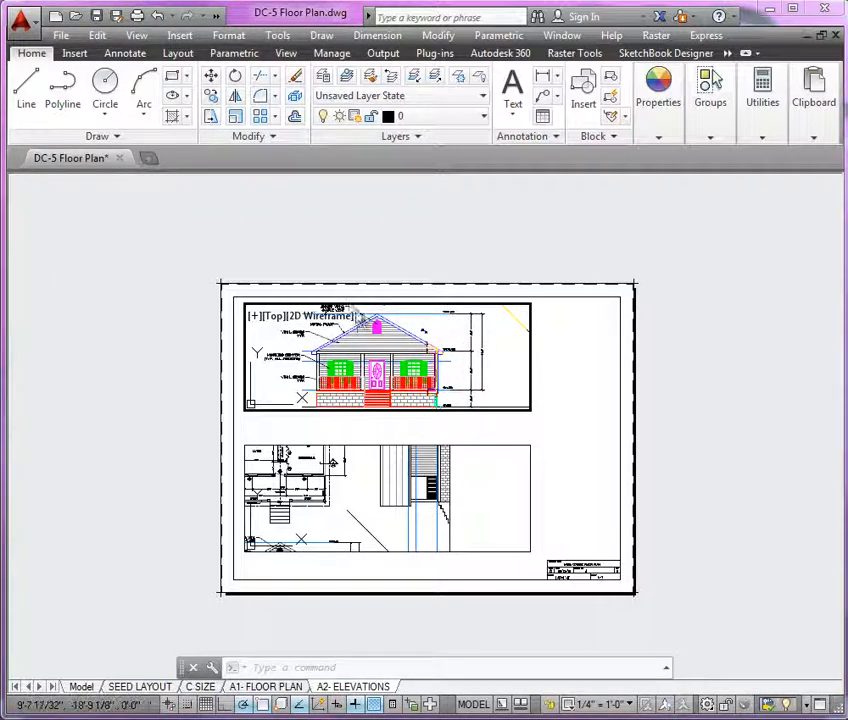
pyautogui.doubleClick(553, 413)
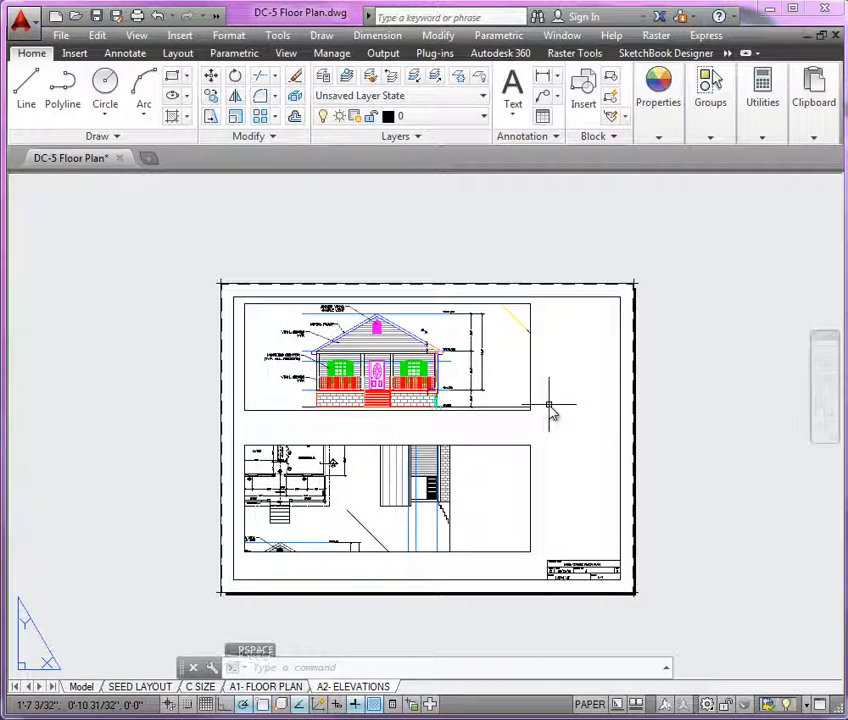
# Adjust the front elevation's position inside the upper viewport and lock the viewport's view.
pyautogui.scroll(4, 430, 352)
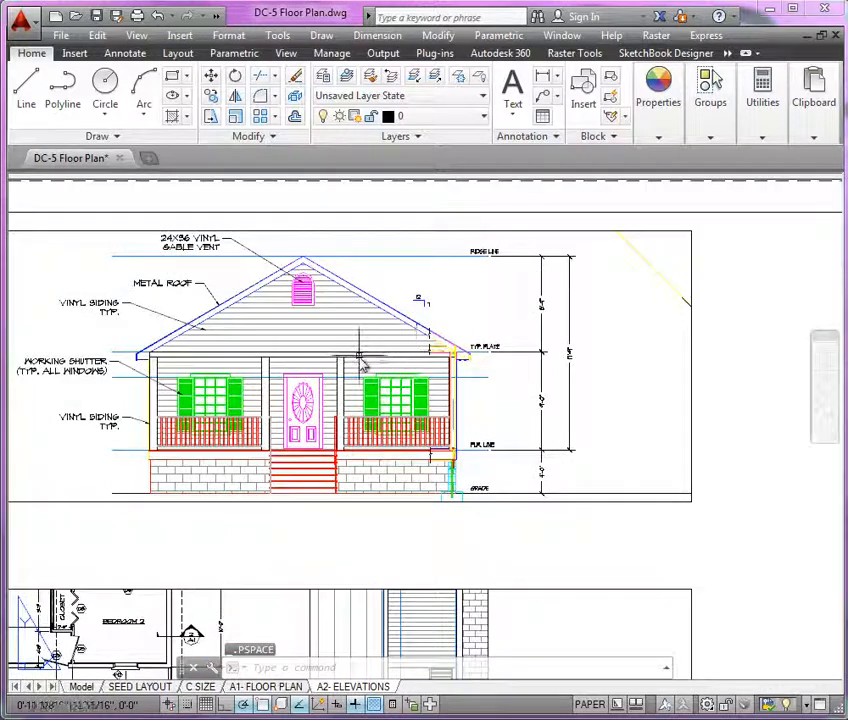
pyautogui.moveTo(360, 369)
pyautogui.mouseDown(button='middle')
pyautogui.moveTo(437, 395)
pyautogui.moveTo(457, 434)
pyautogui.mouseUp(button='middle')
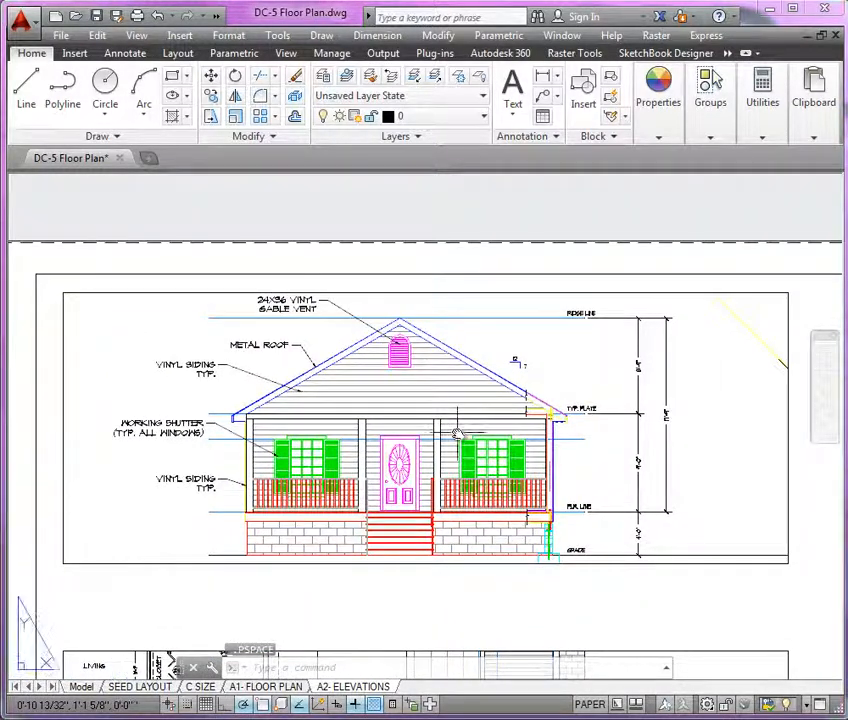
pyautogui.doubleClick(598, 364)
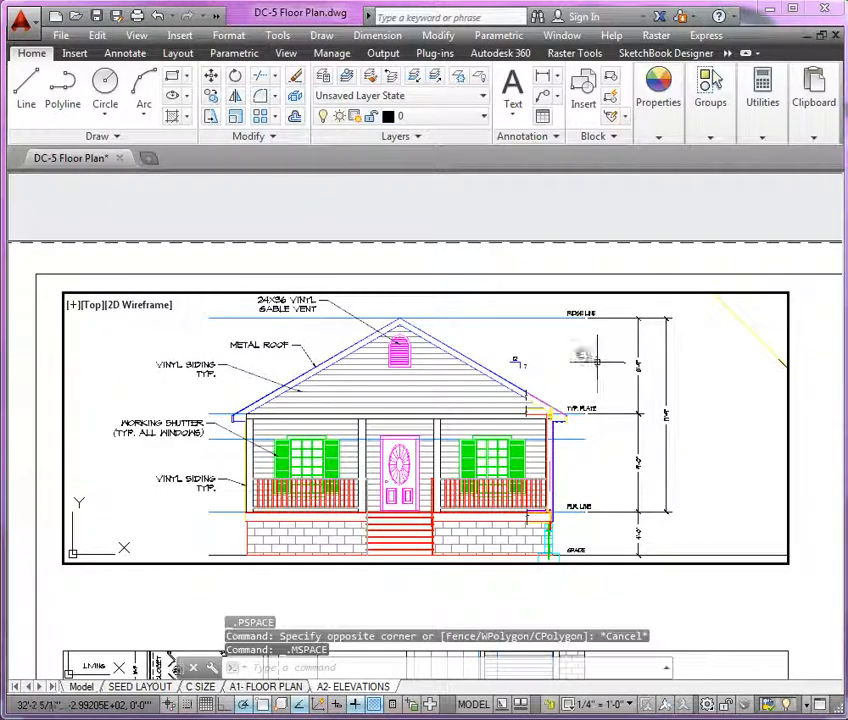
pyautogui.moveTo(598, 364)
pyautogui.mouseDown(button='middle')
pyautogui.moveTo(511, 373)
pyautogui.moveTo(574, 371)
pyautogui.moveTo(534, 373)
pyautogui.mouseUp(button='middle')
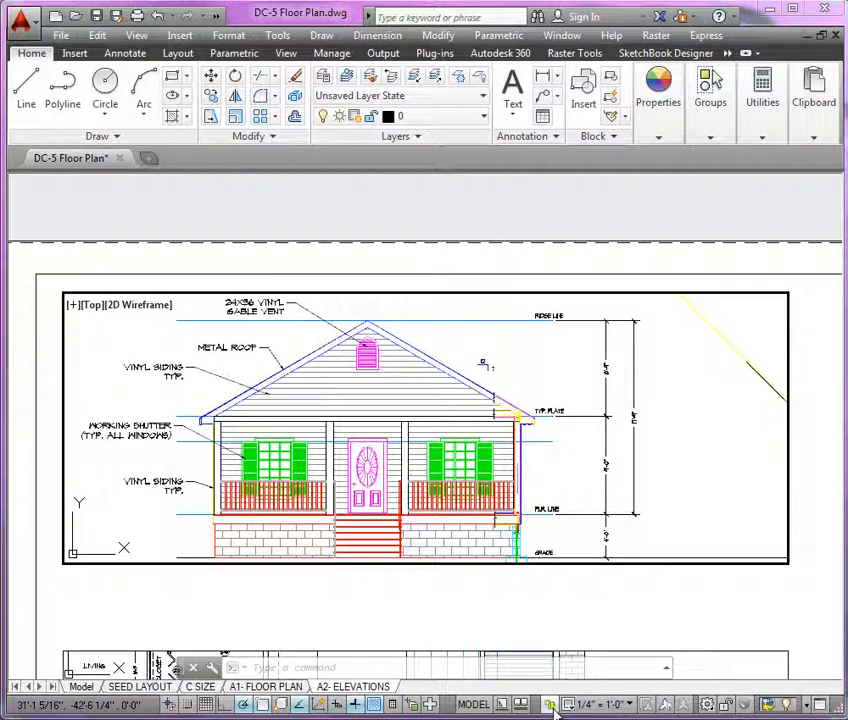
pyautogui.doubleClick(530, 557)
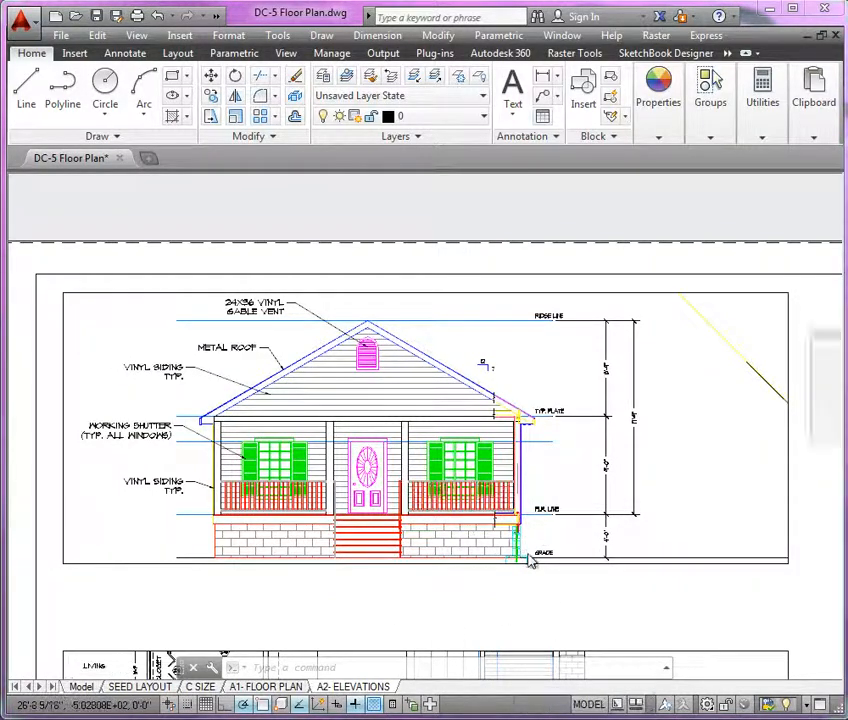
# Freeze layers Detail-4, Detail-3 and Detail-1 in the upper viewport by picking the footing, rebar and anchor bolt linework.
pyautogui.scroll(5, 530, 557)
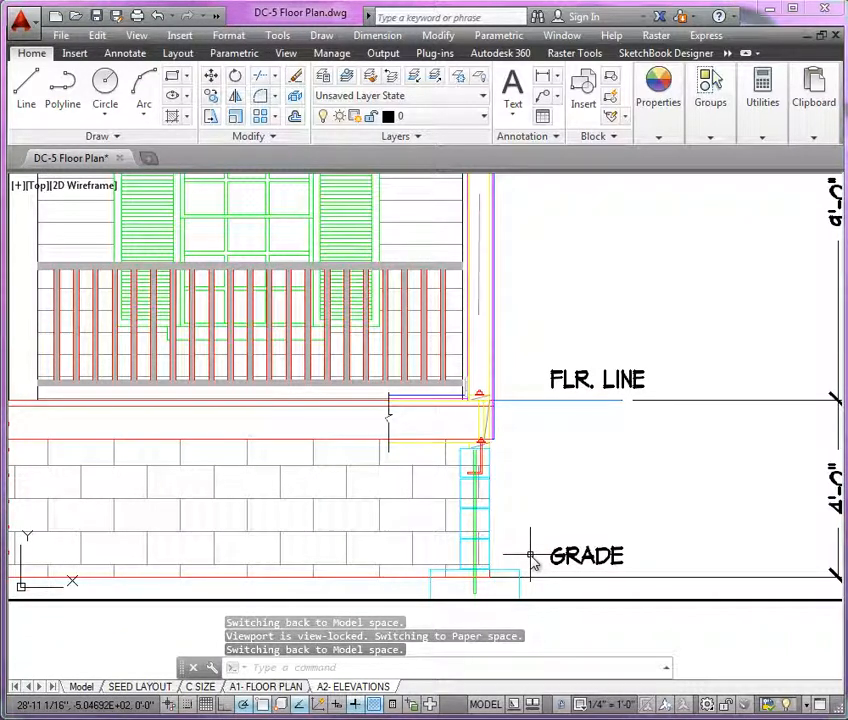
pyautogui.click(497, 262)
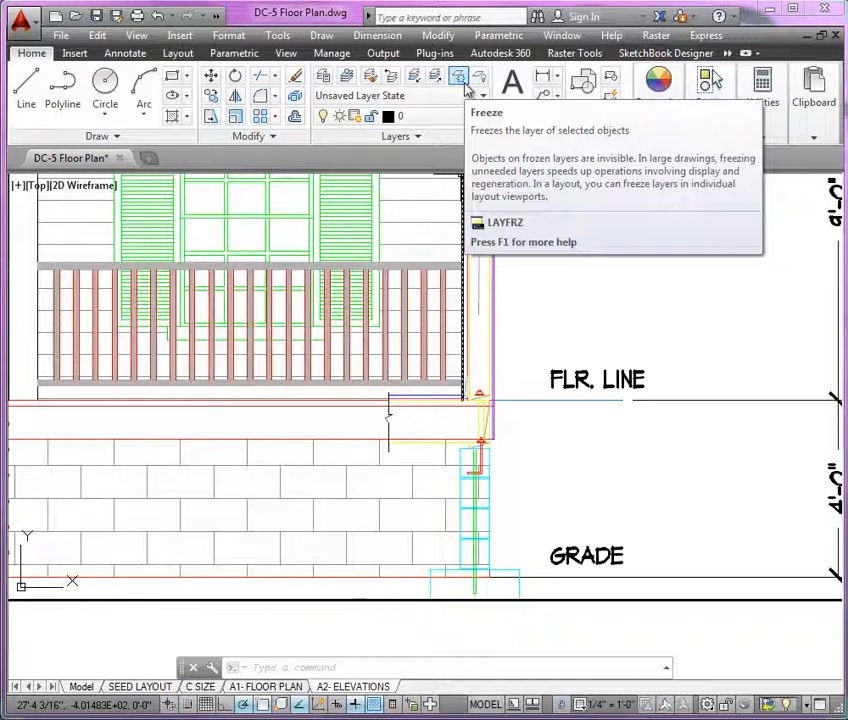
pyautogui.click(463, 84)
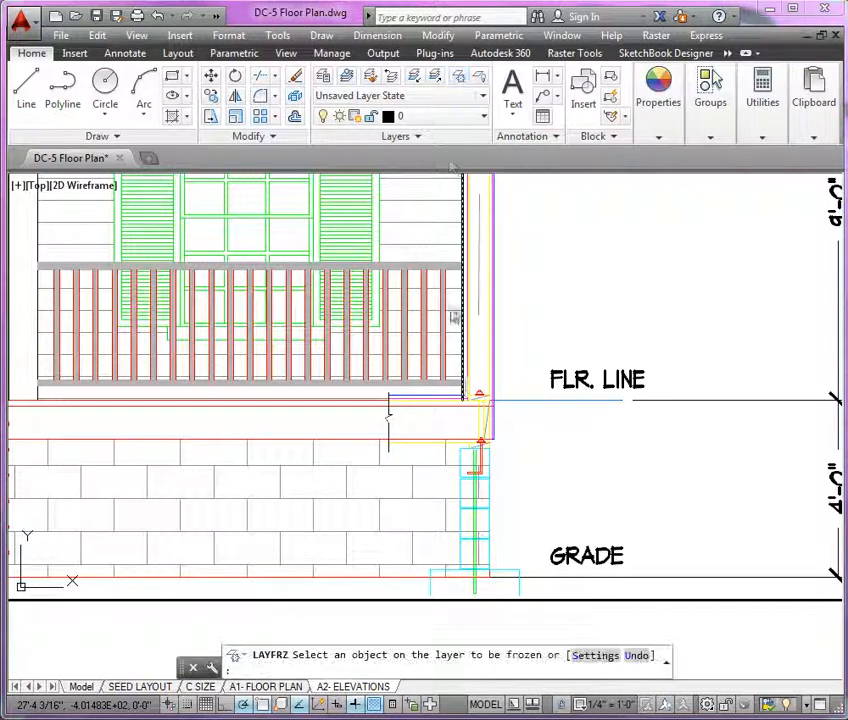
pyautogui.click(462, 498)
pyautogui.scroll(3, 470, 525)
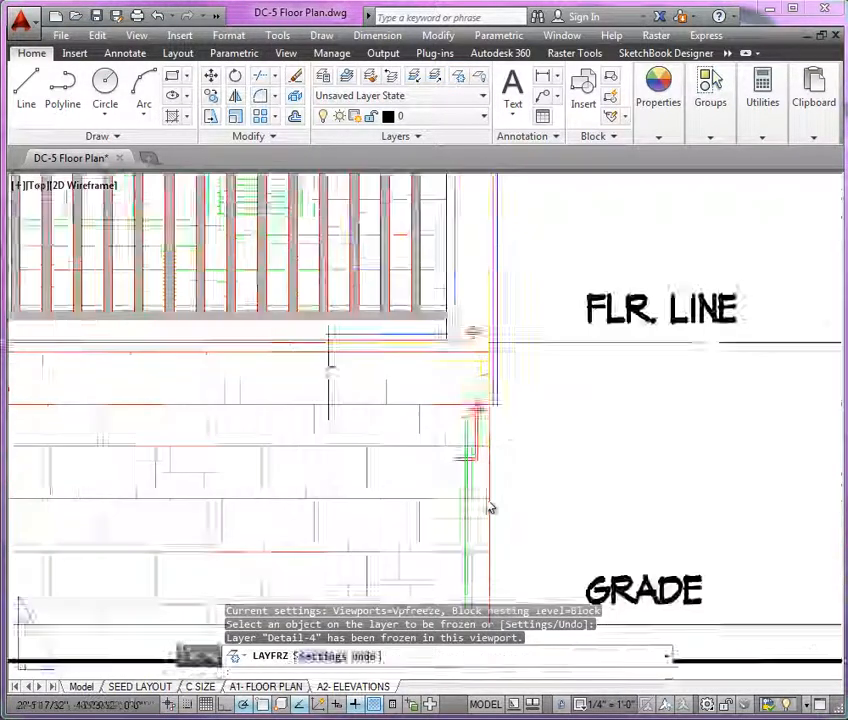
pyautogui.click(455, 455)
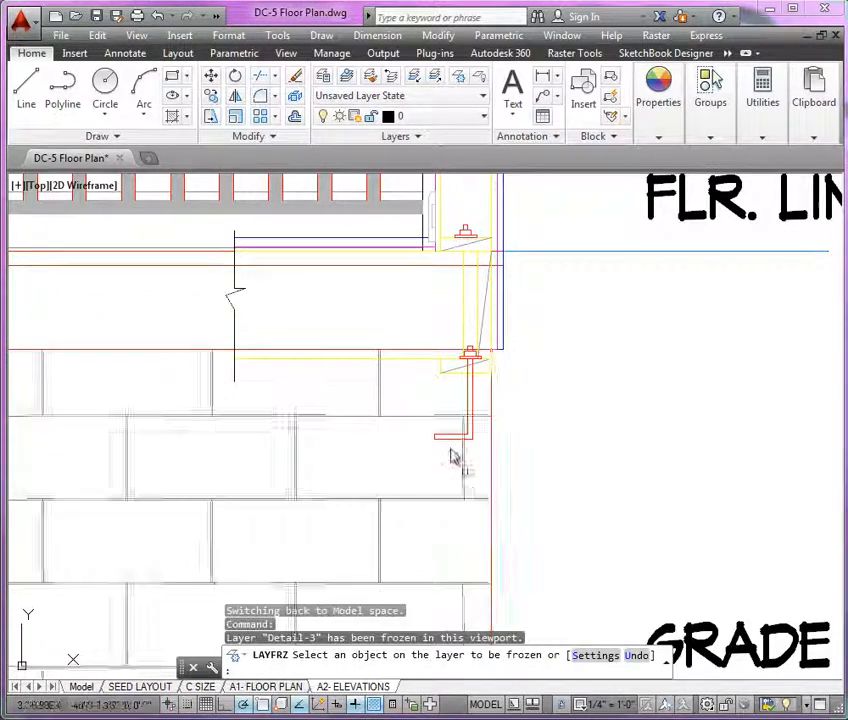
pyautogui.click(444, 437)
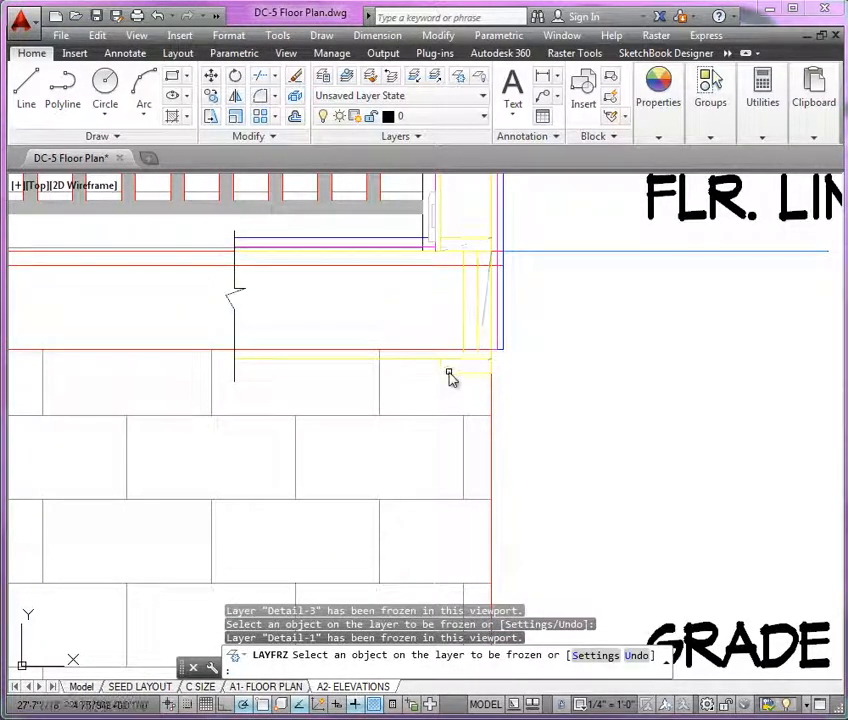
# Freeze layers Detail-8, Detail-2, Detail-5, Detail-6 and the break line's layer in the upper viewport by picking the remaining wall-section linework.
pyautogui.click(445, 380)
pyautogui.click(442, 355)
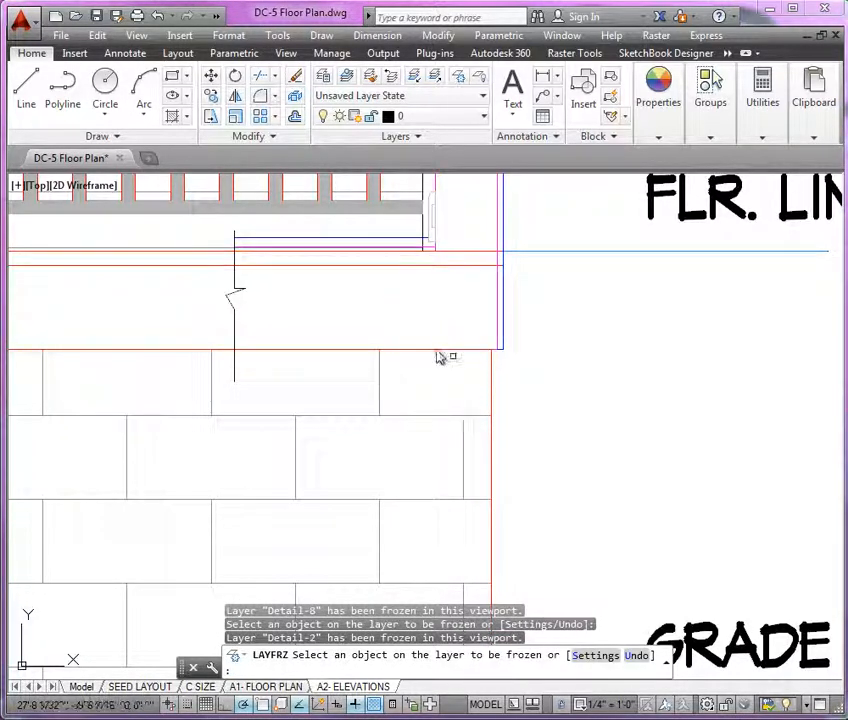
pyautogui.click(234, 316)
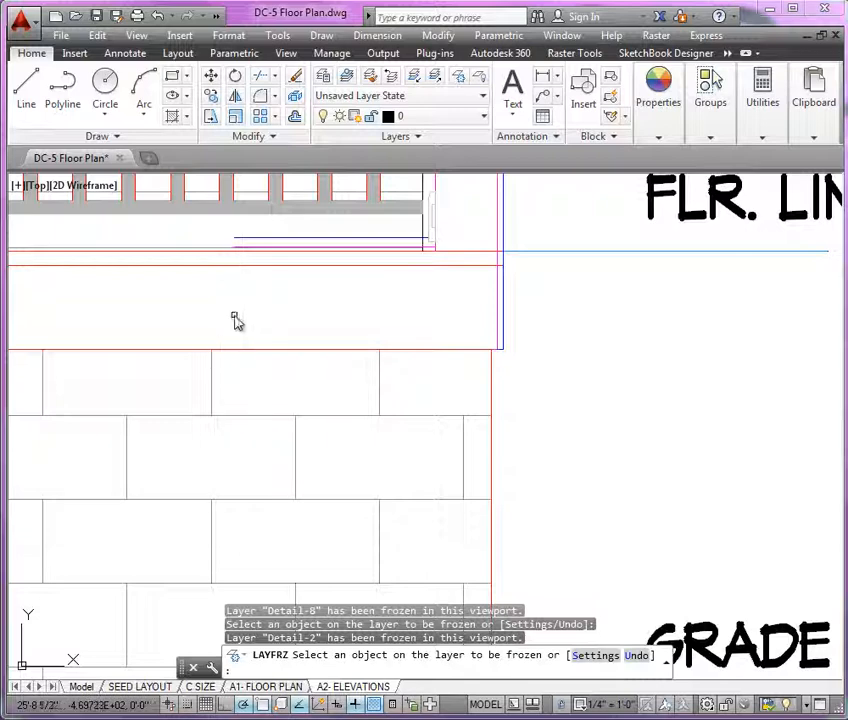
pyautogui.click(274, 242)
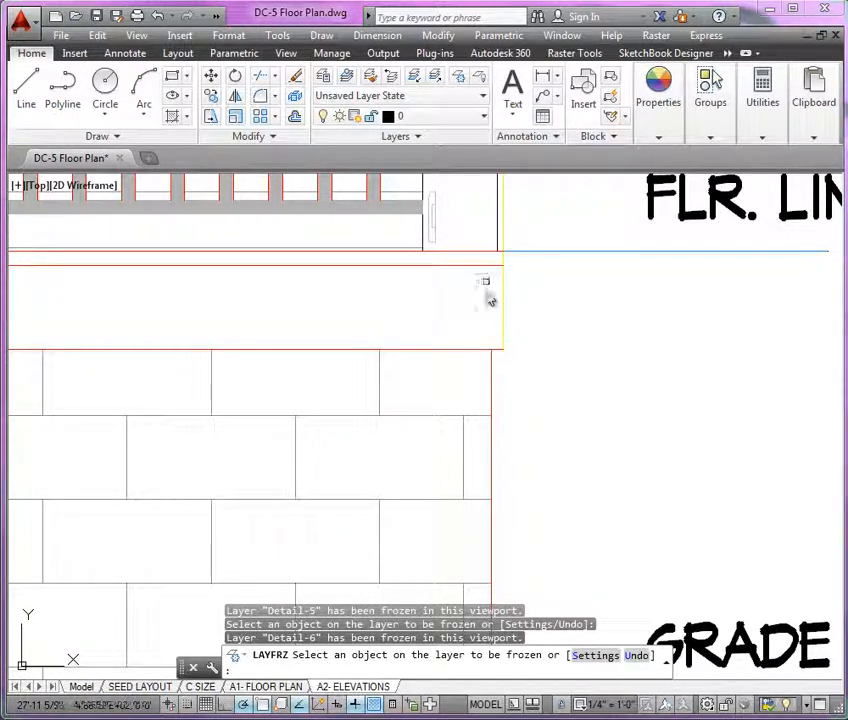
pyautogui.scroll(-4, 488, 312)
pyautogui.scroll(-3, 476, 305)
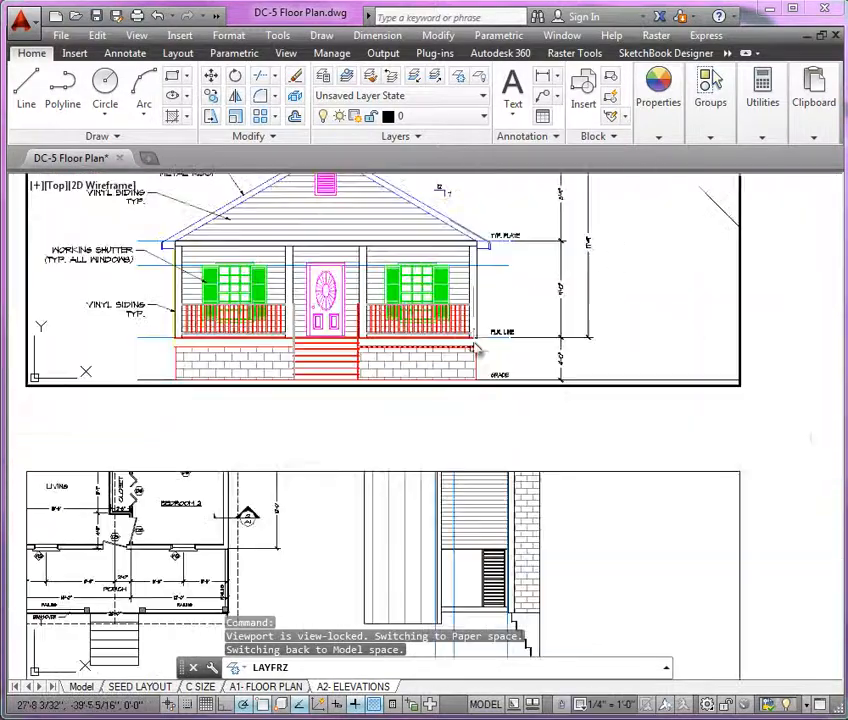
# Freeze the layers of the leftover thin vertical wall line and the baseboard profile beside the right porch column in the upper viewport.
pyautogui.scroll(7, 467, 280)
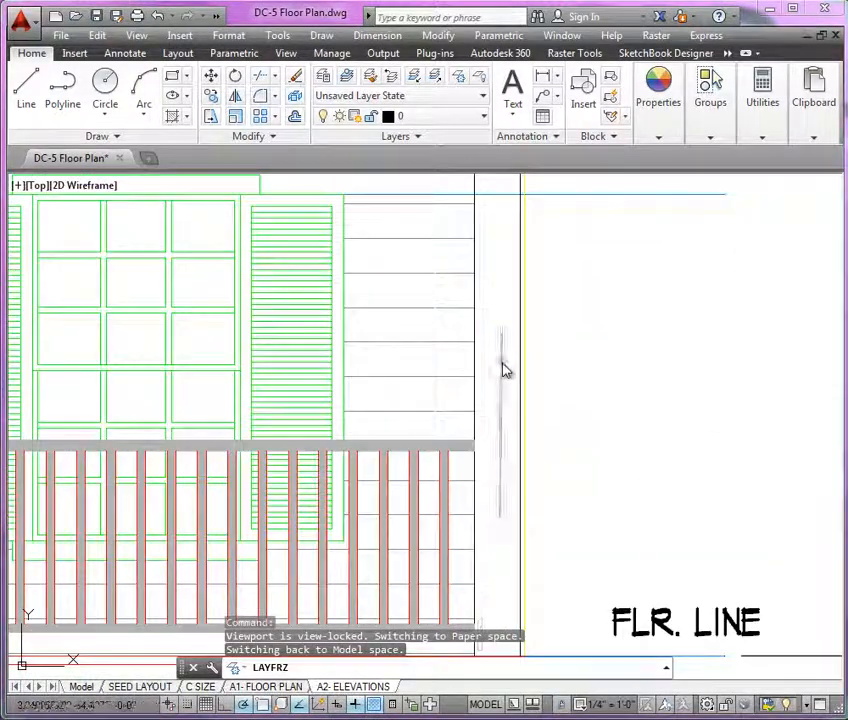
pyautogui.click(504, 369)
pyautogui.scroll(-4, 604, 398)
pyautogui.scroll(6, 595, 430)
pyautogui.scroll(3, 543, 386)
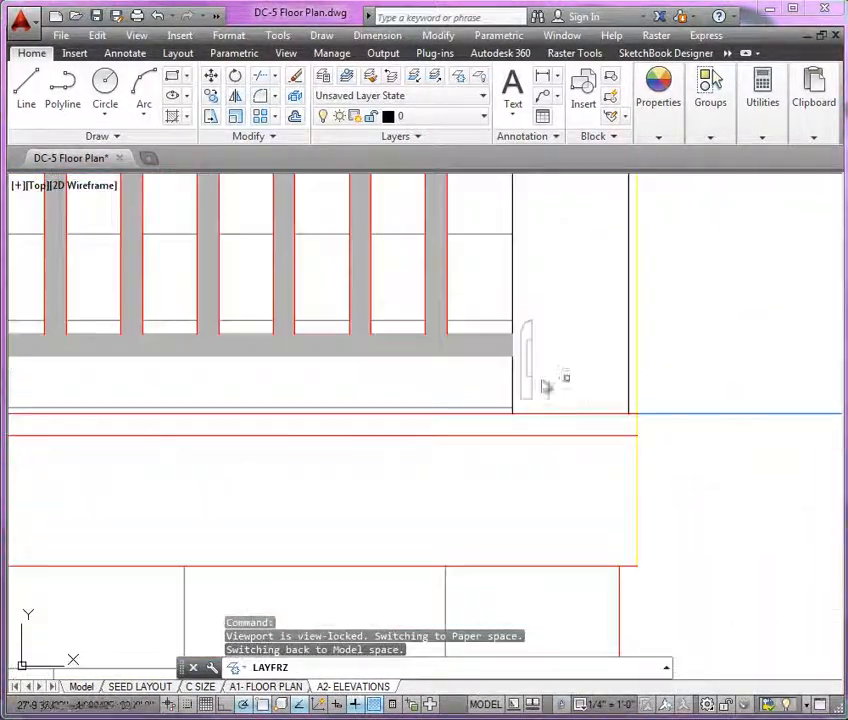
pyautogui.click(545, 384)
pyautogui.scroll(-4, 577, 388)
pyautogui.scroll(-4, 577, 388)
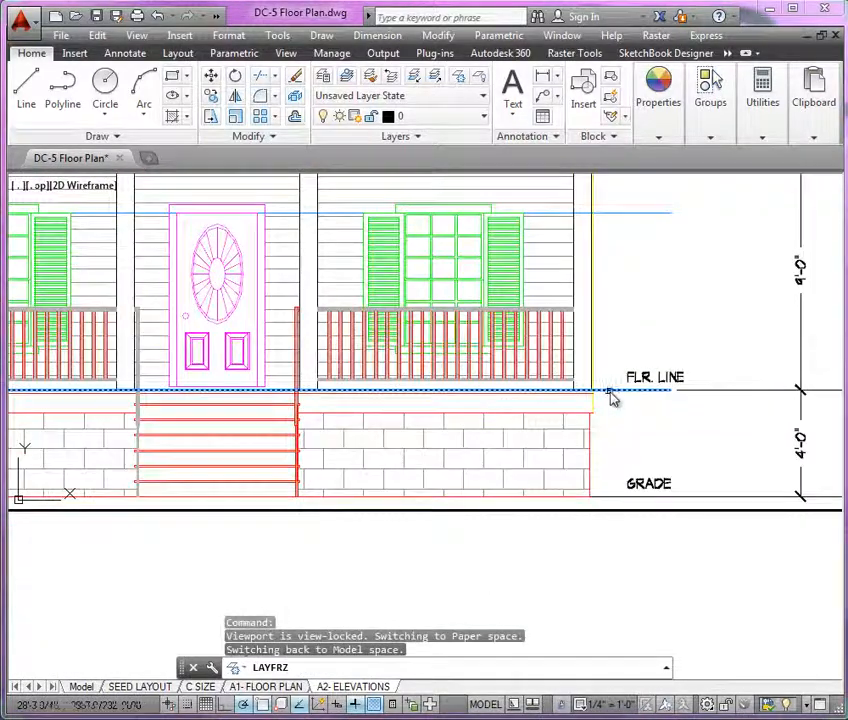
pyautogui.scroll(2, 600, 350)
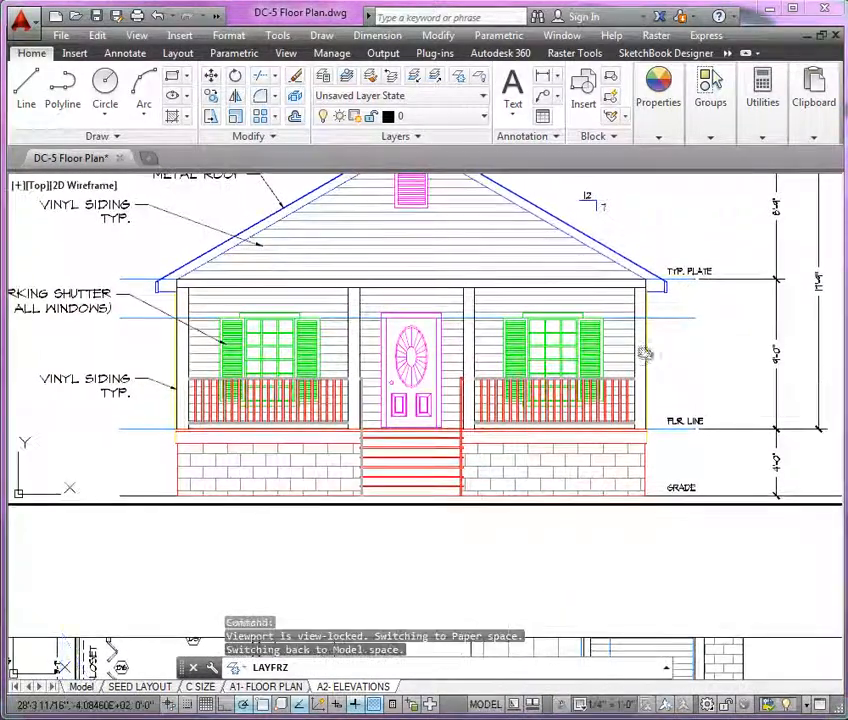
pyautogui.scroll(-4, 645, 353)
pyautogui.scroll(2, 516, 388)
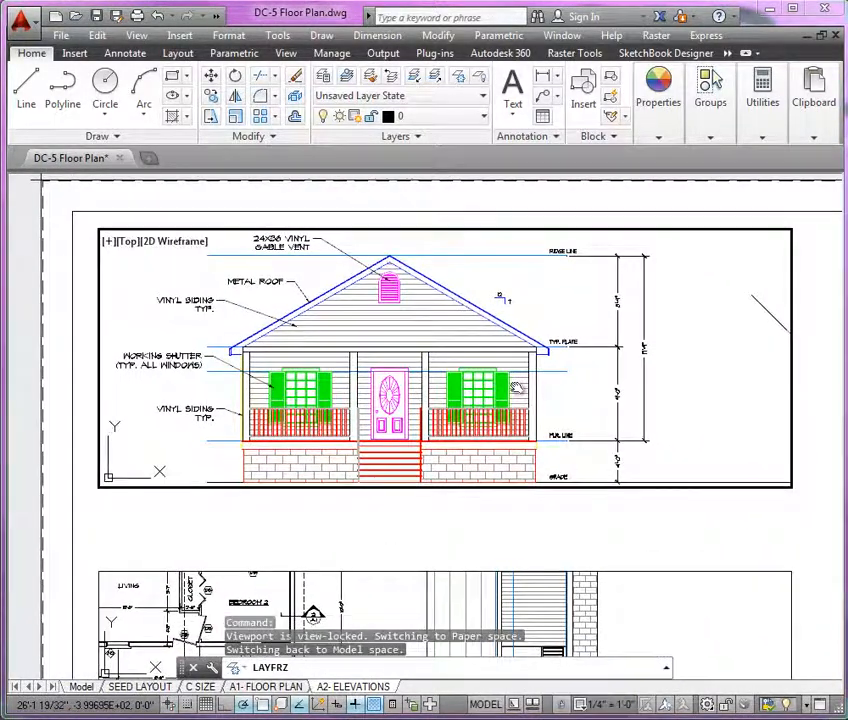
pyautogui.press('Escape')
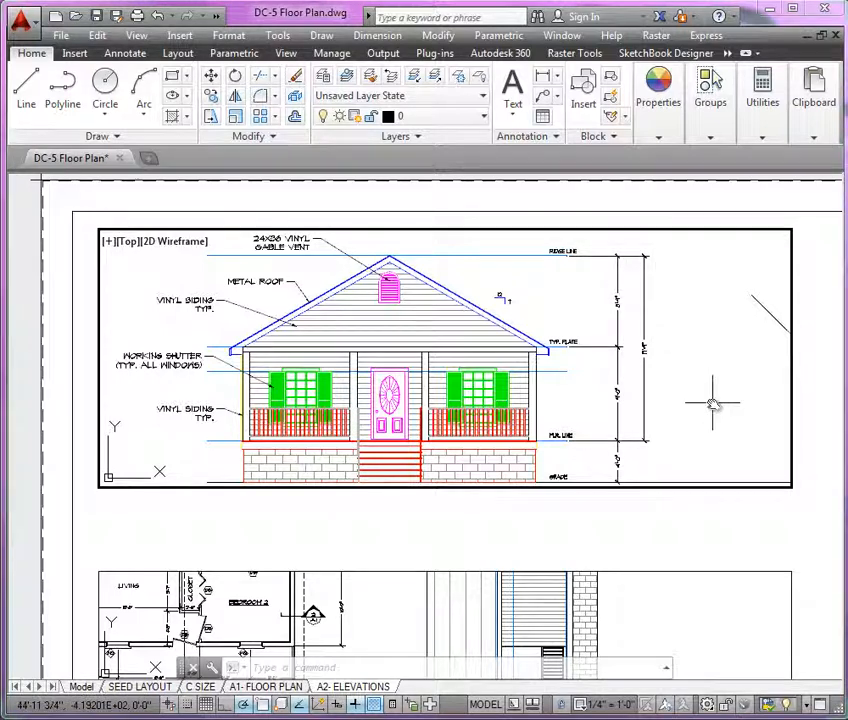
# Move the stray diagonal line at the right of the front elevation to the SXL-sect-elev layer.
pyautogui.click(765, 308)
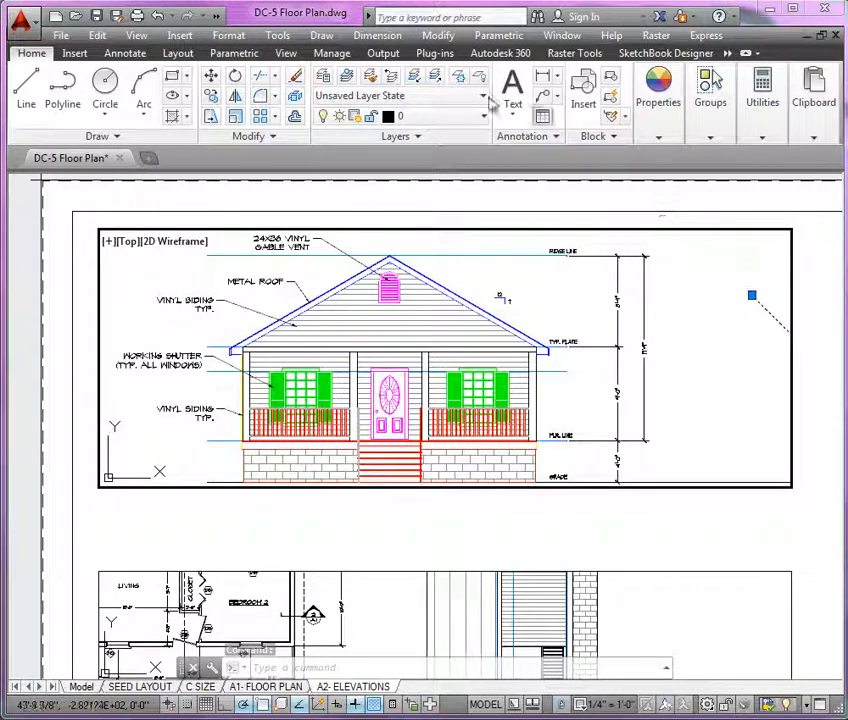
pyautogui.click(460, 122)
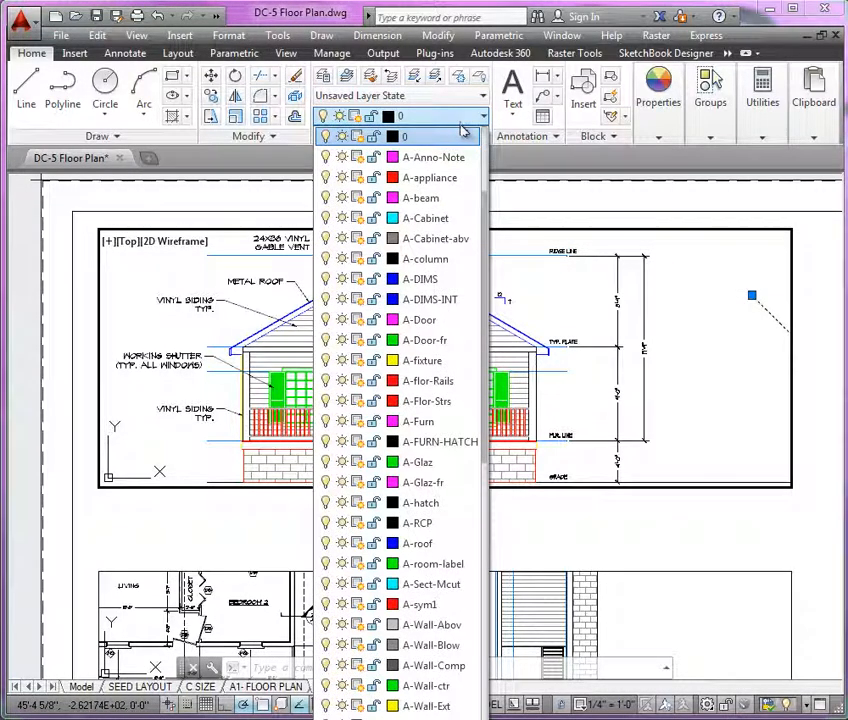
pyautogui.scroll(1, 466, 143)
pyautogui.scroll(2, 466, 145)
pyautogui.click(439, 259)
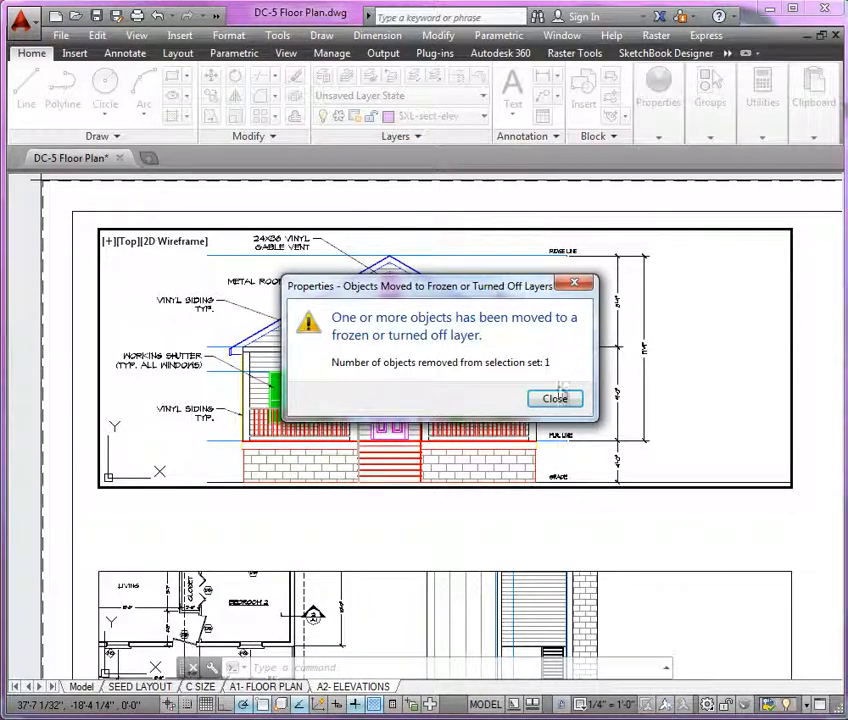
pyautogui.press('Return')
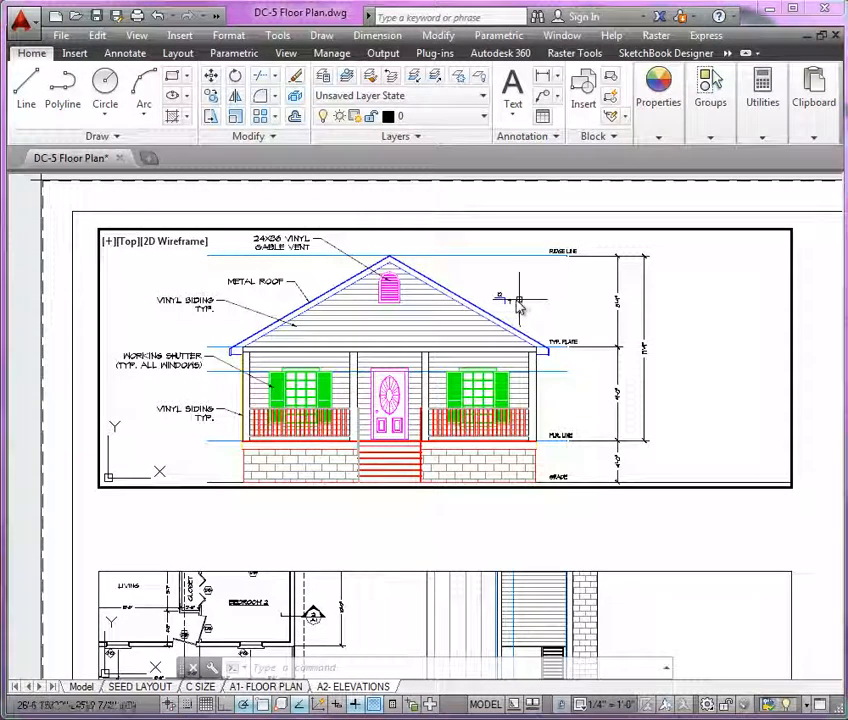
# Check the roof pitch symbol on the front elevation and return from the upper viewport to paper space.
pyautogui.scroll(5, 519, 303)
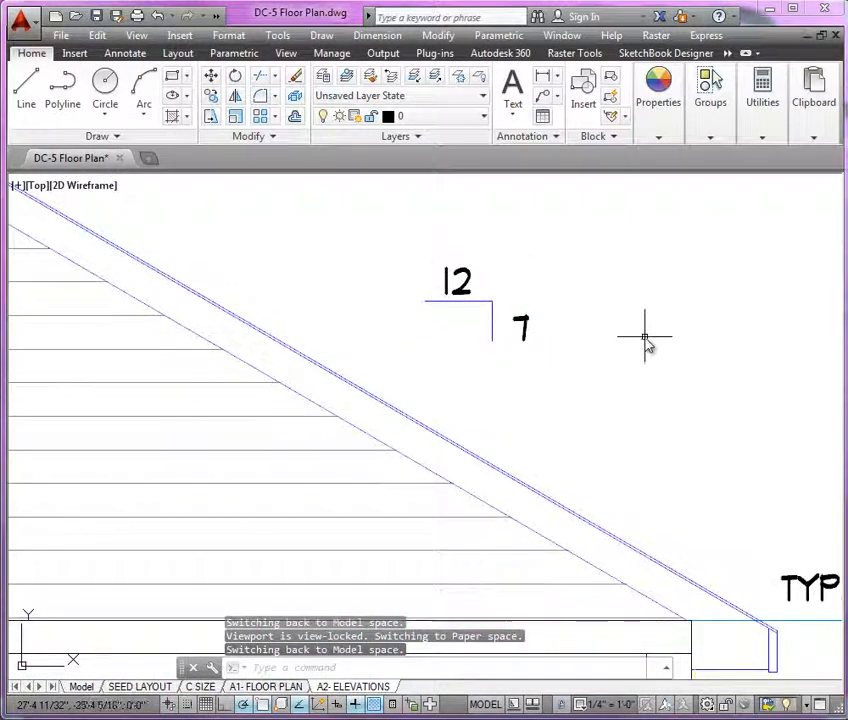
pyautogui.scroll(-10, 645, 340)
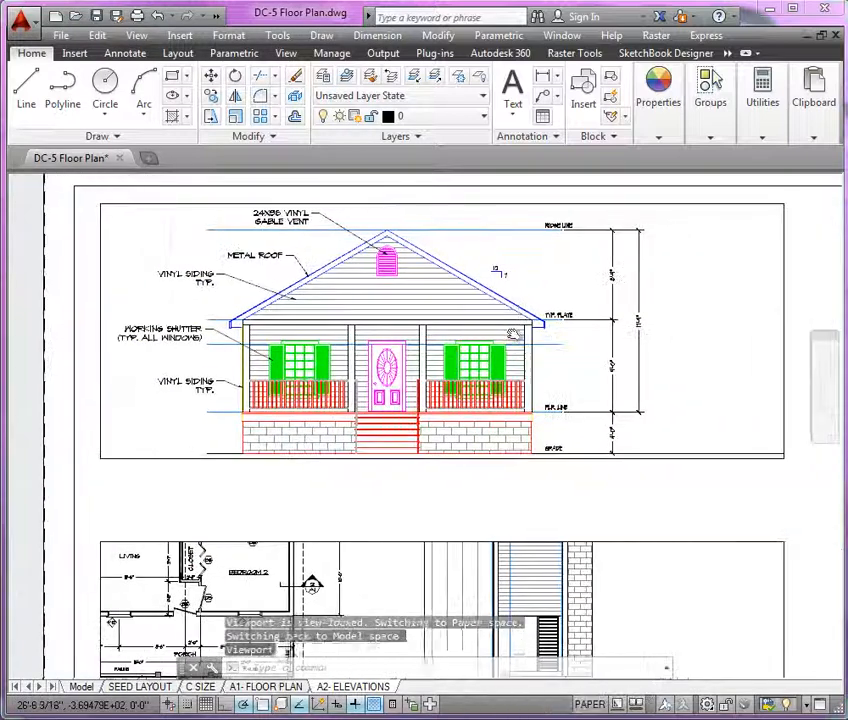
pyautogui.moveTo(512, 335); pyautogui.dragTo(518, 358, button='middle')
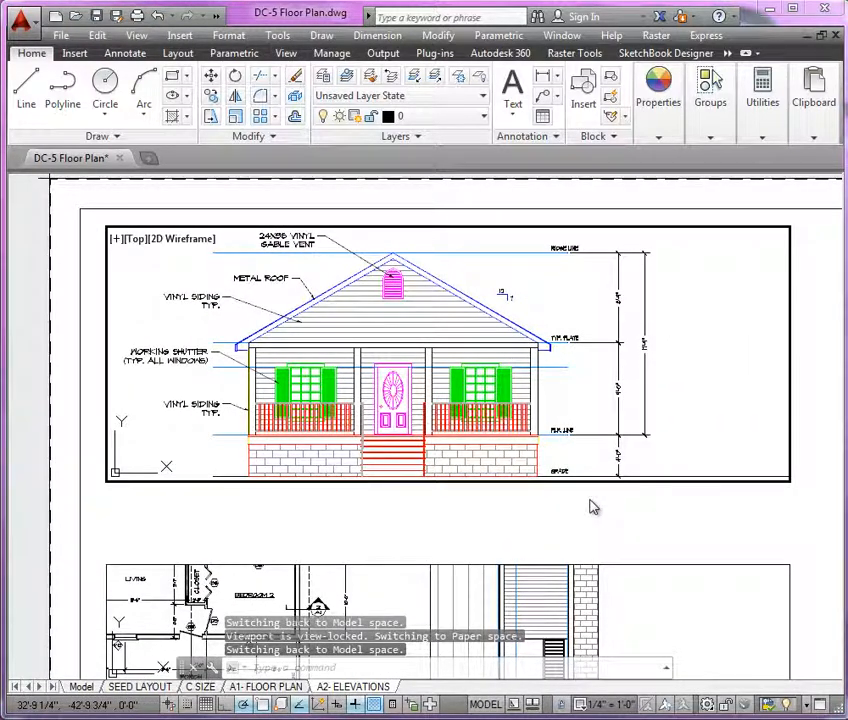
pyautogui.doubleClick(590, 497)
pyautogui.moveTo(590, 497); pyautogui.dragTo(568, 466, button='middle')
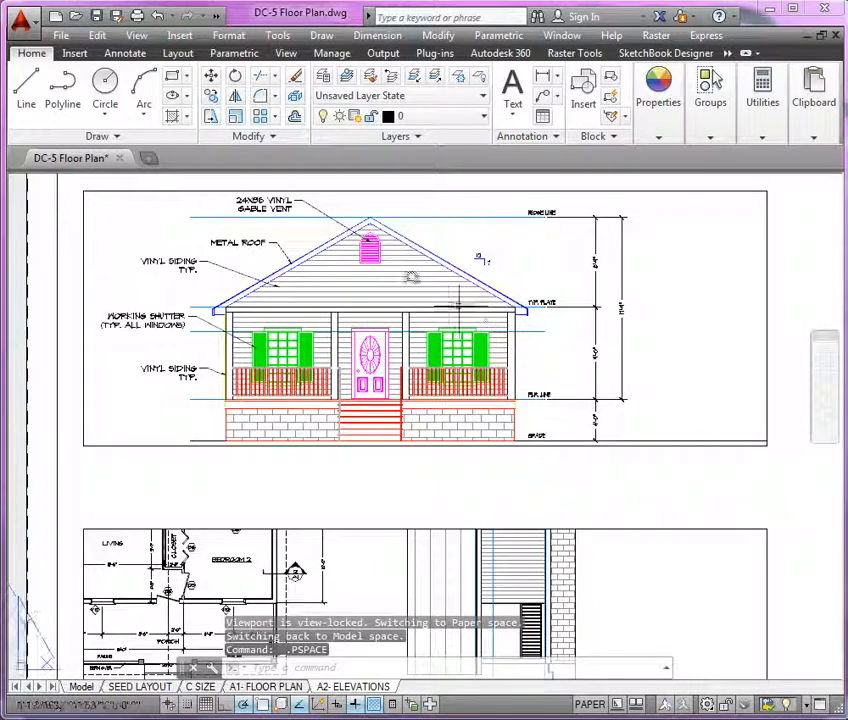
pyautogui.scroll(-4, 460, 330)
pyautogui.scroll(2, 464, 360)
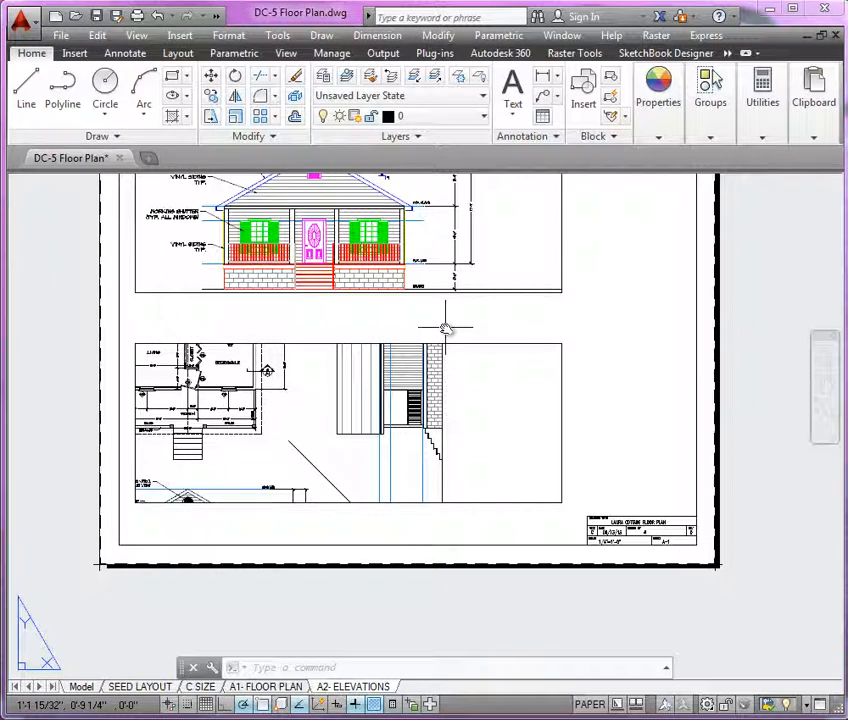
pyautogui.doubleClick(501, 268)
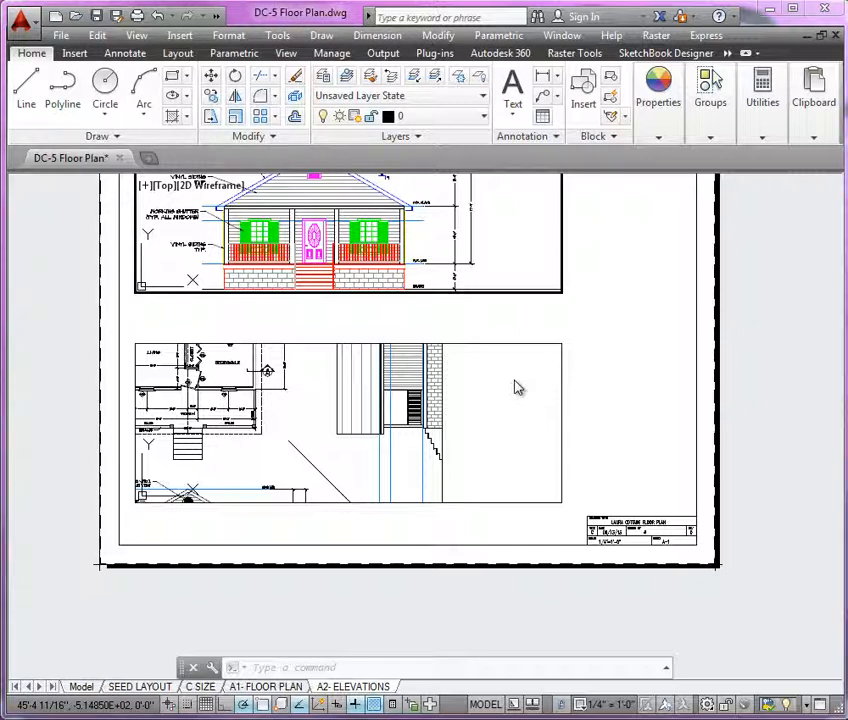
pyautogui.doubleClick(505, 318)
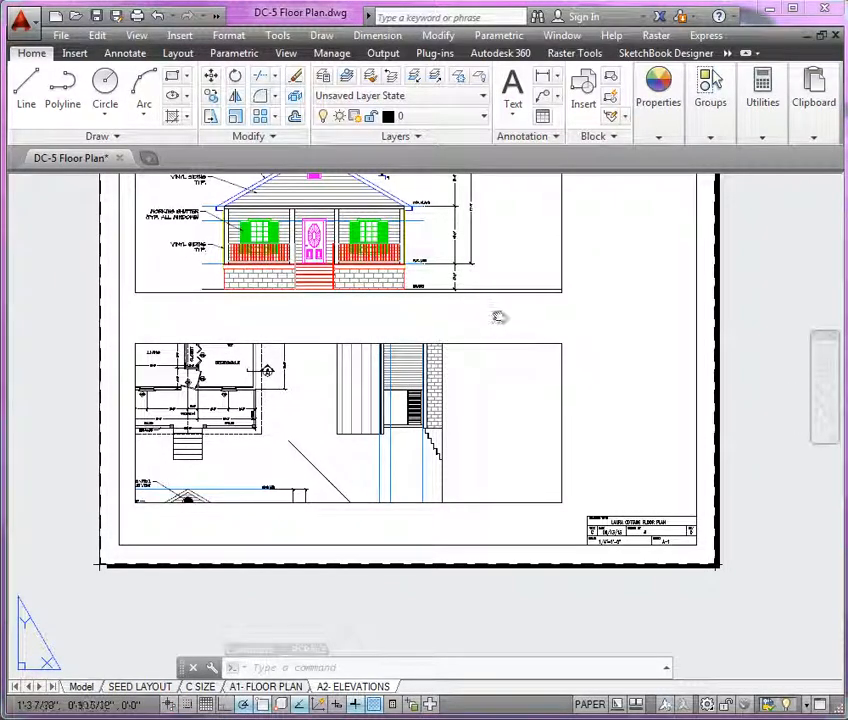
# Stretch the lower viewport's upper-right corner horizontally so the viewport extends beyond the upper viewport's right edge.
pyautogui.scroll(1, 495, 328)
pyautogui.scroll(-3, 490, 330)
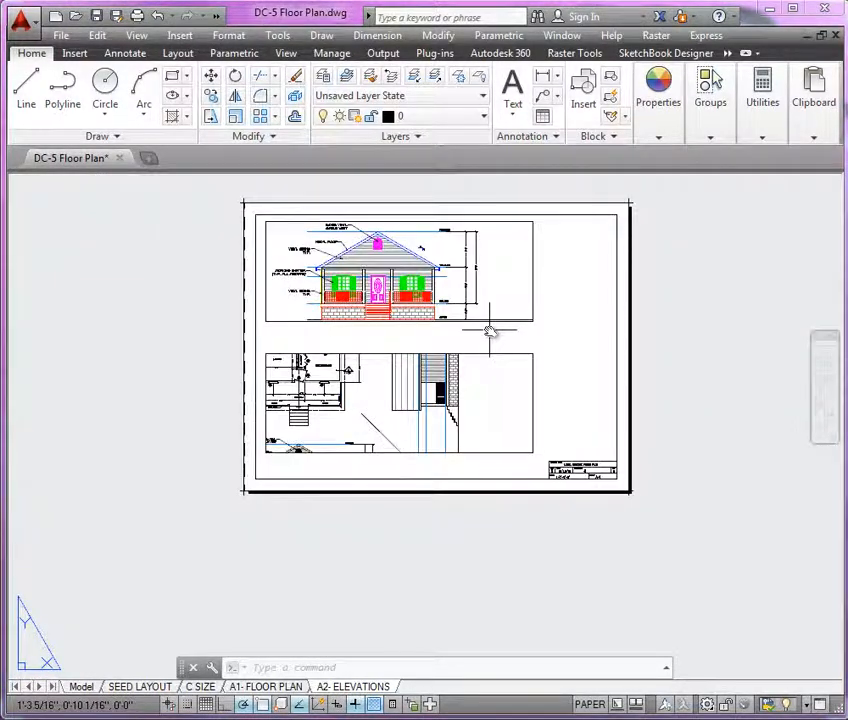
pyautogui.click(531, 352)
pyautogui.click(531, 352)
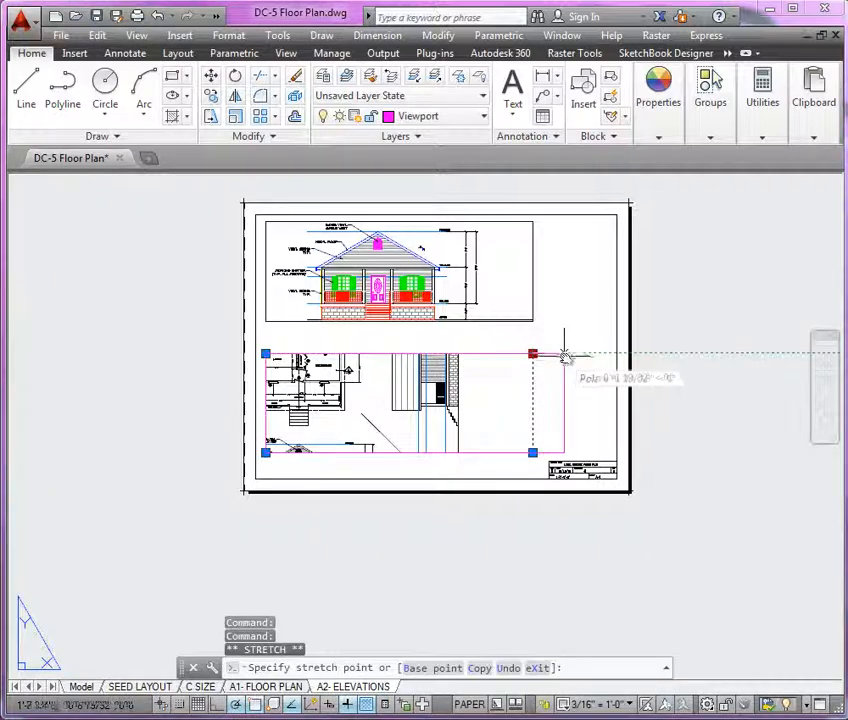
pyautogui.click(566, 354)
pyautogui.press('Escape')
pyautogui.press('Escape')
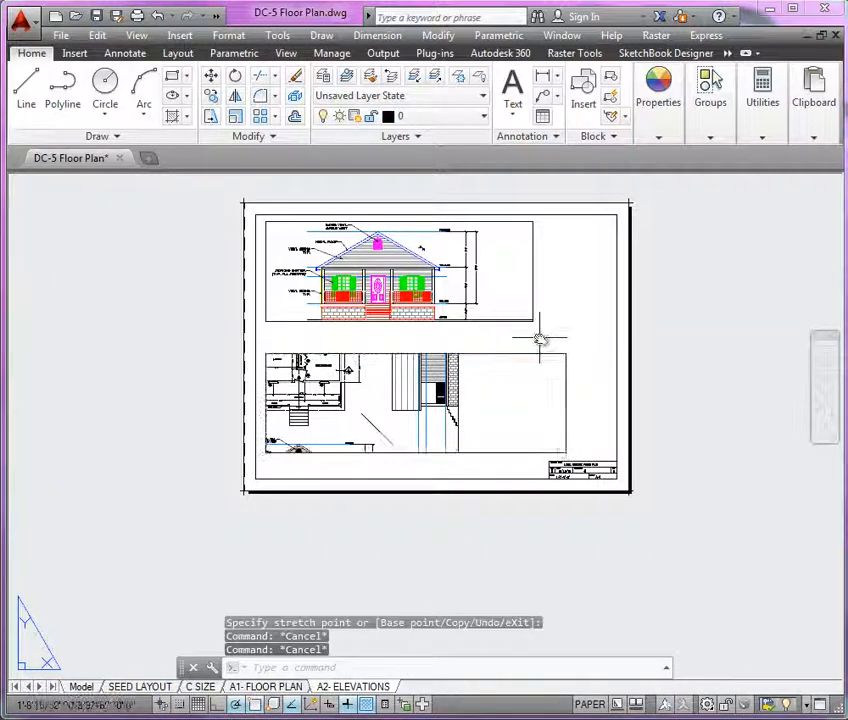
# Copy the upper viewport straight down over the lower one, using its upper-right corner as the base point.
pyautogui.click(536, 299)
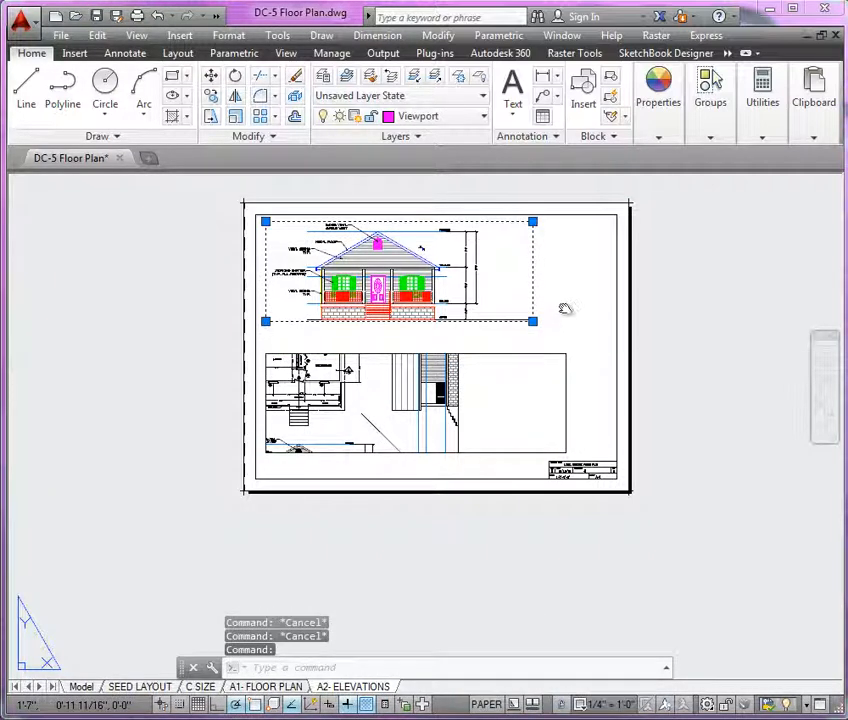
pyautogui.rightClick(575, 314)
pyautogui.click(615, 528)
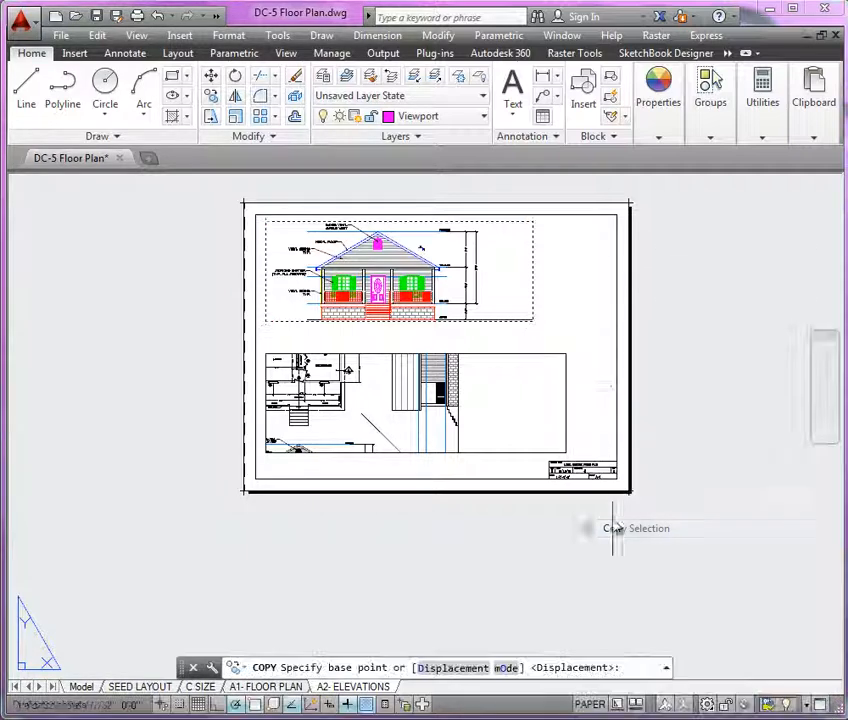
pyautogui.click(532, 220)
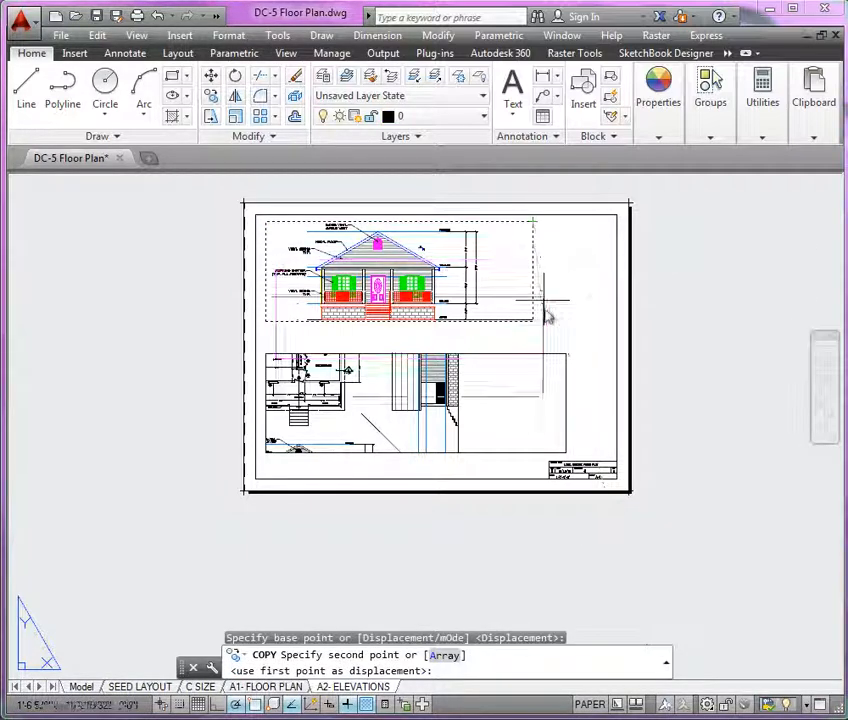
pyautogui.click(533, 354)
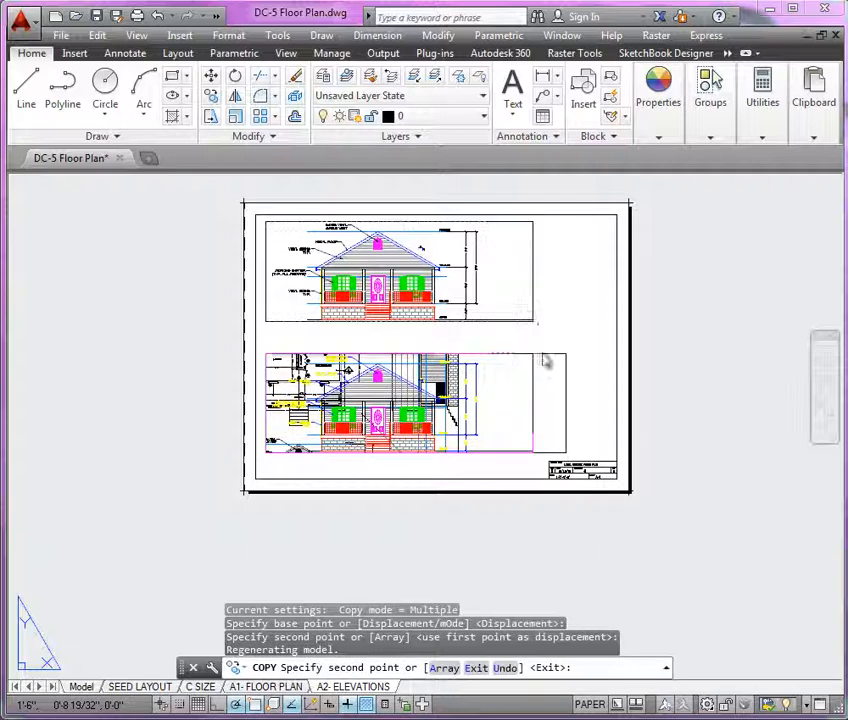
pyautogui.press('Escape')
# Erase the original, wider lower viewport from beneath the new copy.
pyautogui.click(570, 364)
pyautogui.click(562, 360)
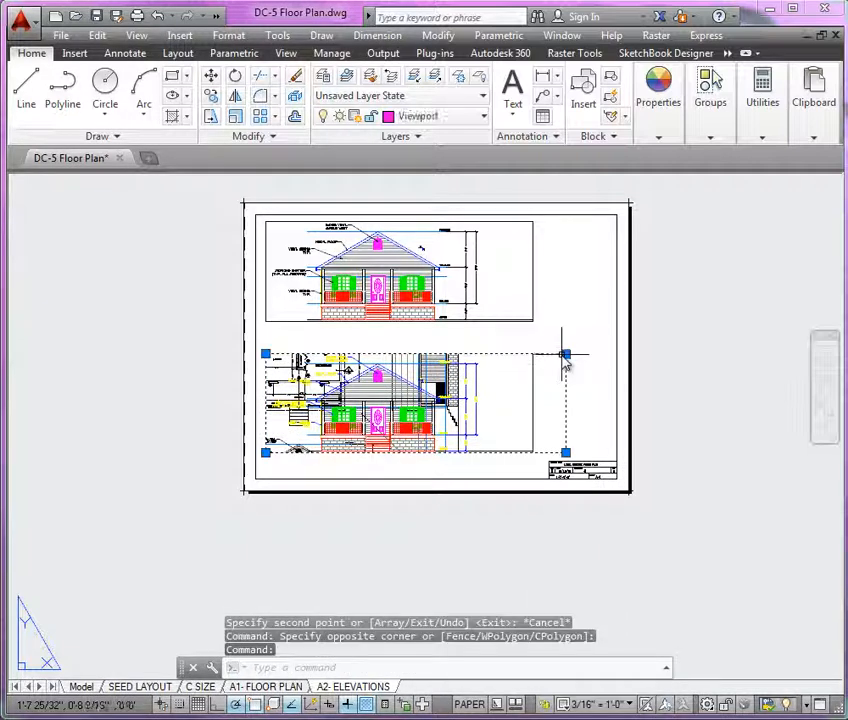
pyautogui.press('Delete')
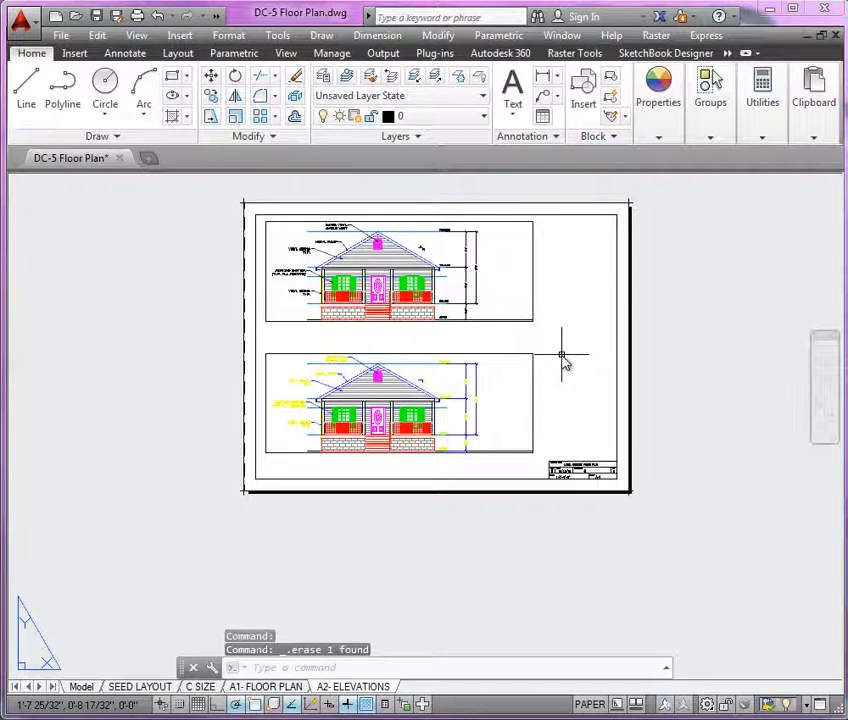
# Unlock the copied lower viewport and shift its view from the front elevation to the sideways right elevation.
pyautogui.doubleClick(510, 372)
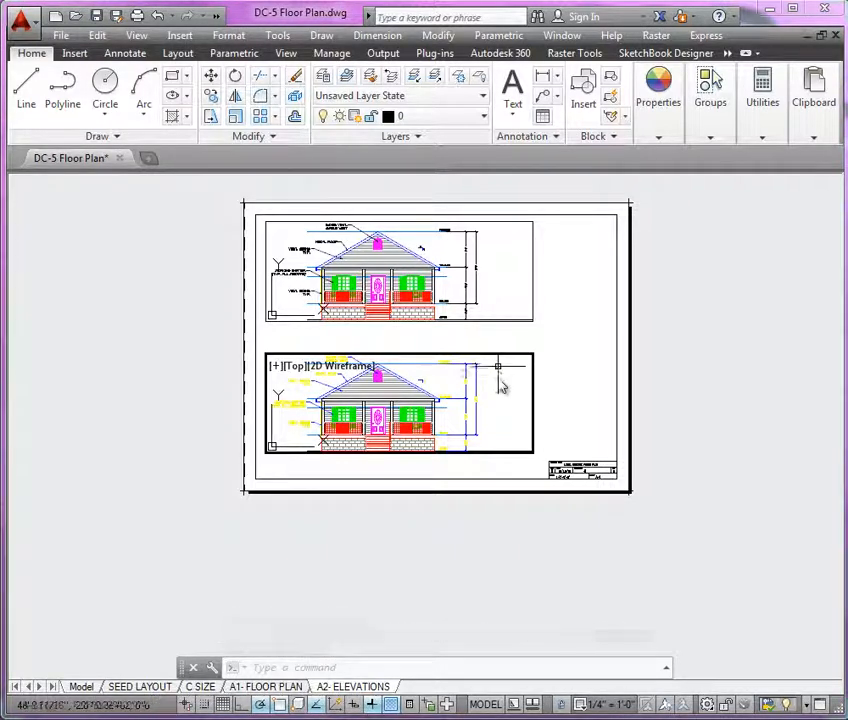
pyautogui.click(562, 707)
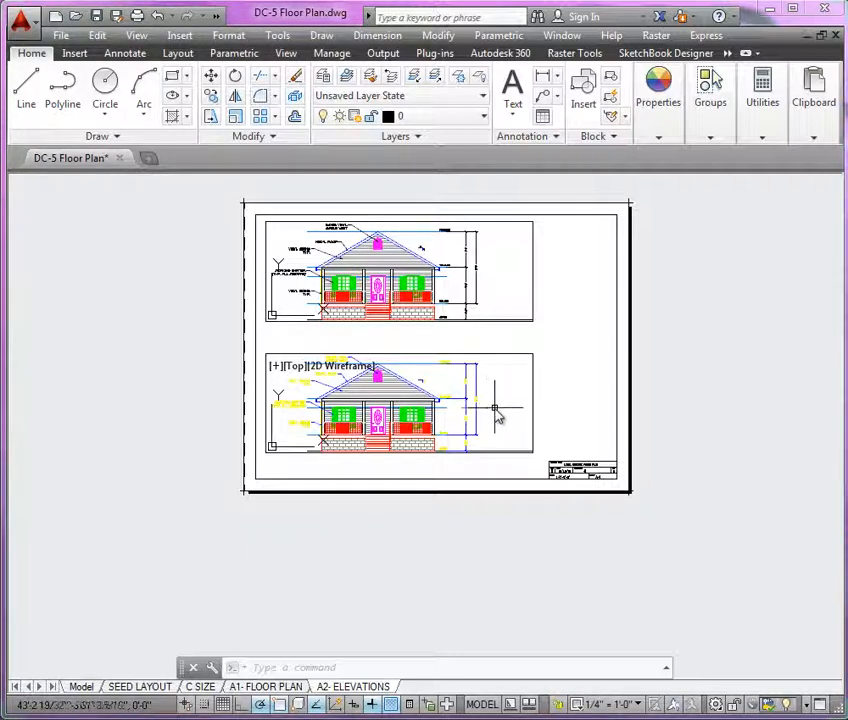
pyautogui.doubleClick(495, 412)
pyautogui.moveTo(502, 412)
pyautogui.mouseDown(button='middle')
pyautogui.moveTo(445, 413)
pyautogui.moveTo(365, 449)
pyautogui.moveTo(326, 513)
pyautogui.moveTo(335, 542)
pyautogui.mouseUp(button='middle')
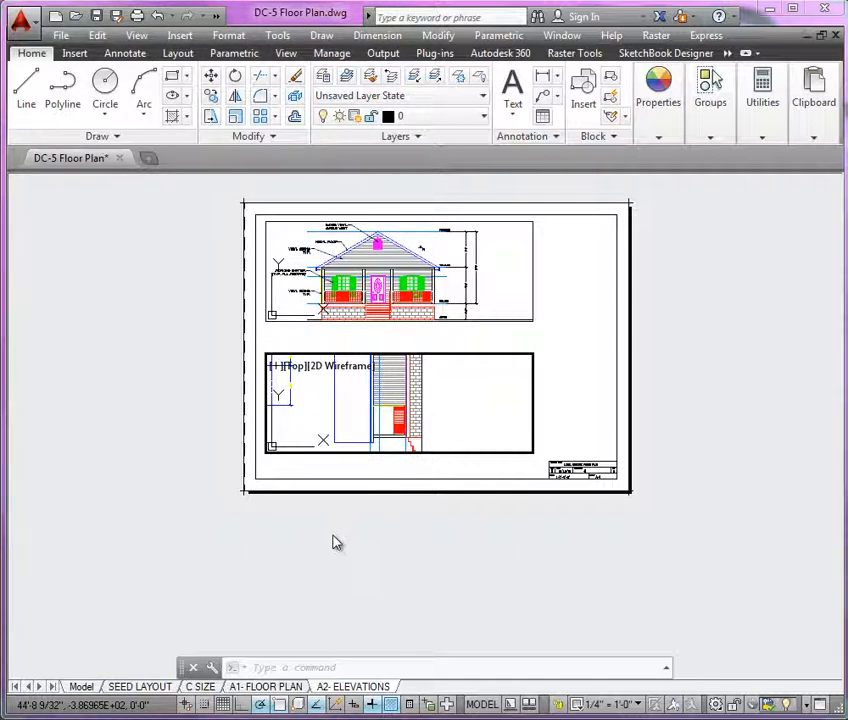
# Twist the lower viewport's view by -90 degrees with DVIEW so the right elevation stands upright.
pyautogui.write('dv')
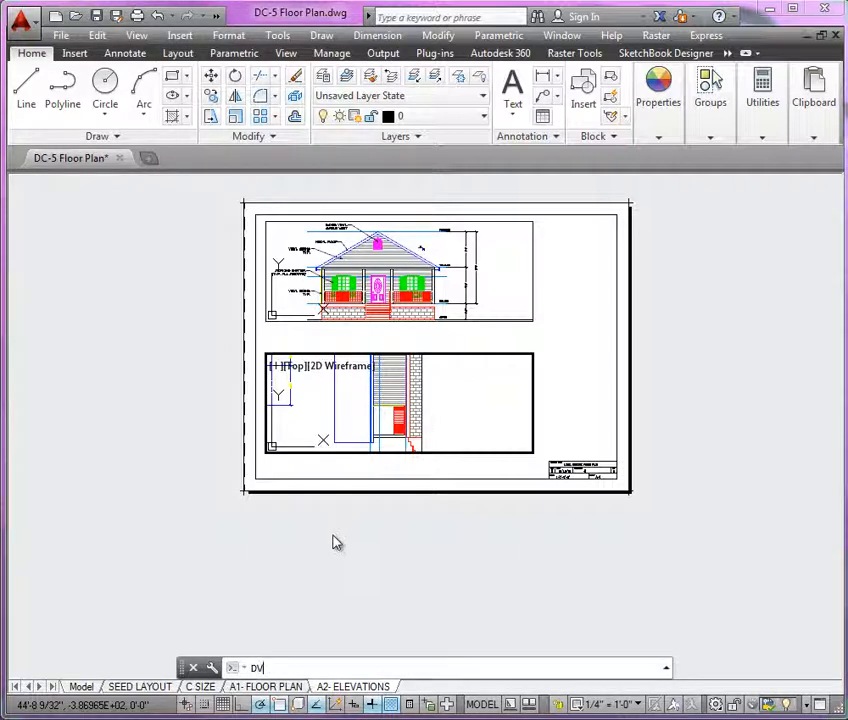
pyautogui.press('Return')
pyautogui.press('Return')
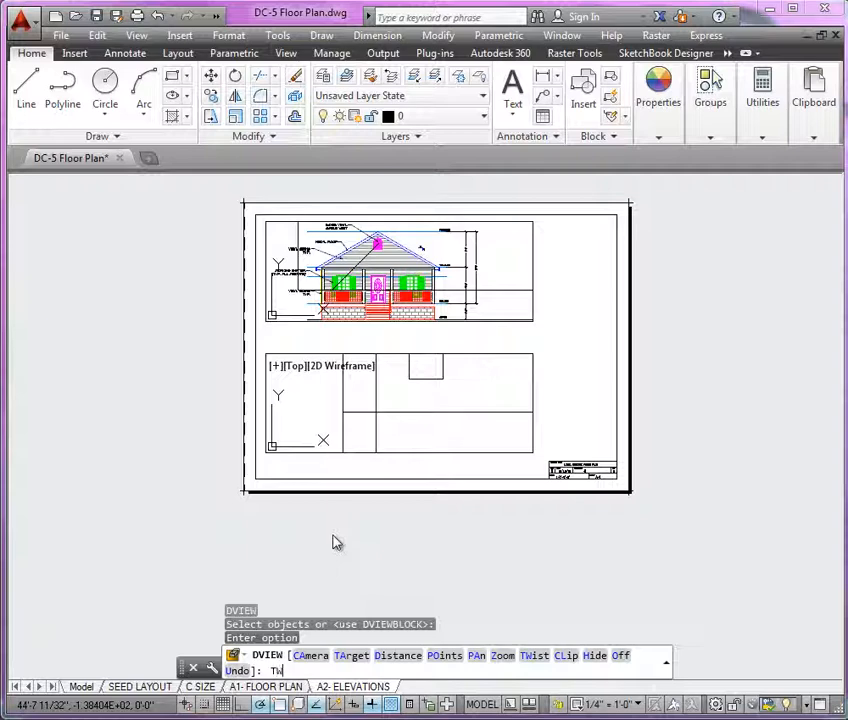
pyautogui.press('Return')
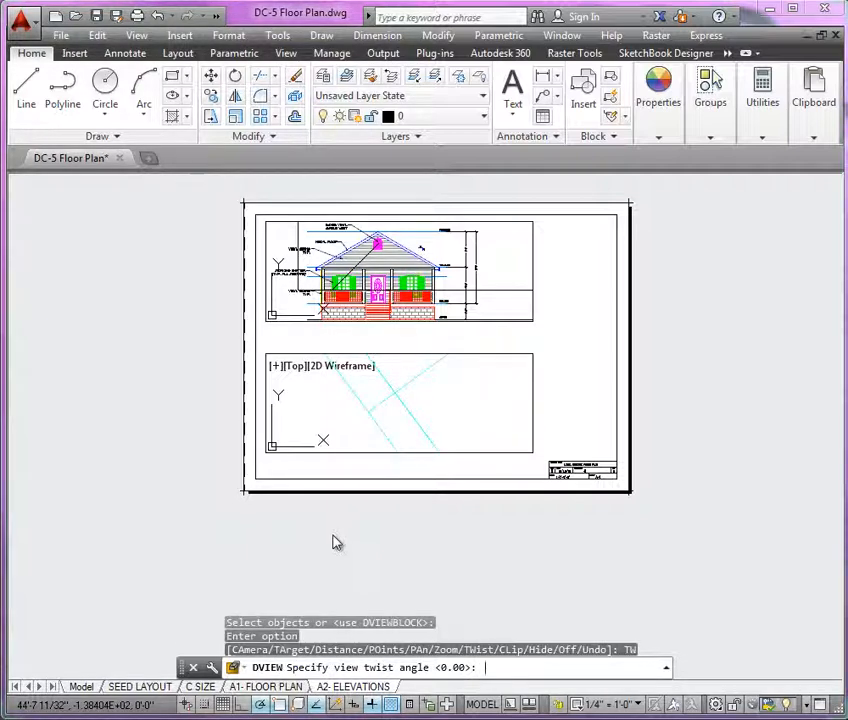
pyautogui.write('-90')
pyautogui.press('Return')
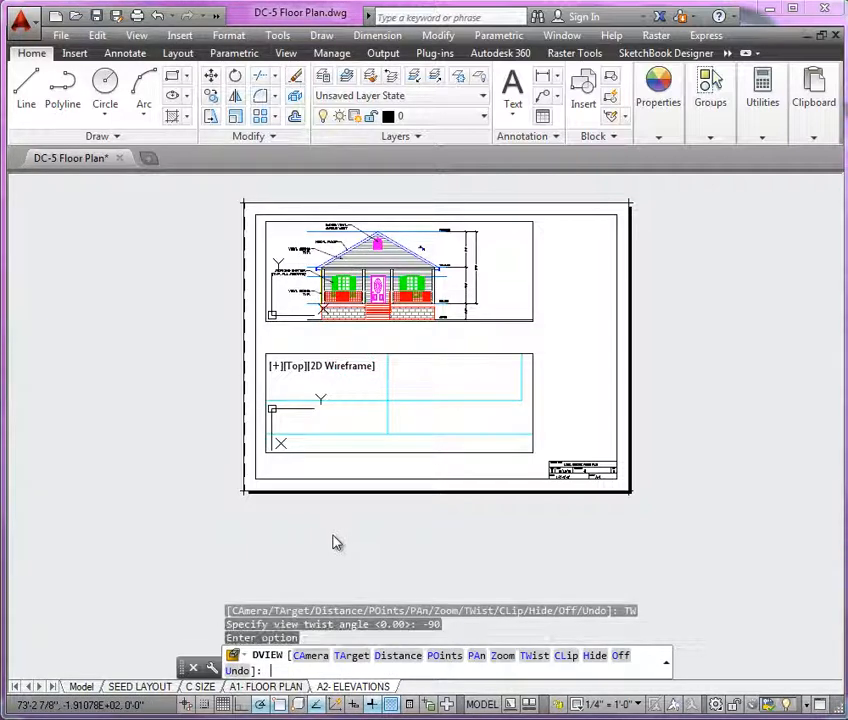
pyautogui.press('Return')
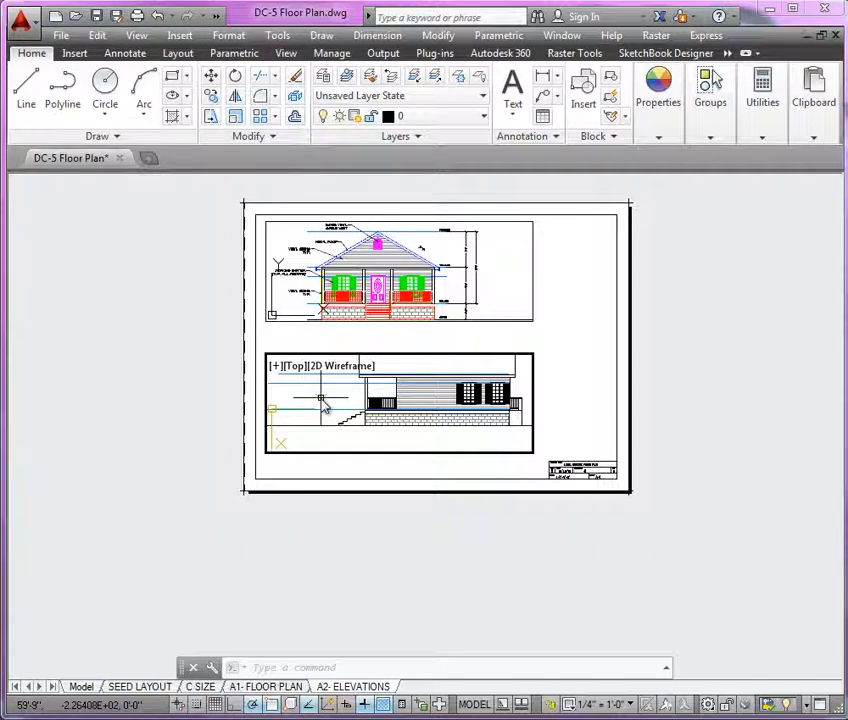
# Align the UCS in the lower viewport with its current twisted view.
pyautogui.write('uc')
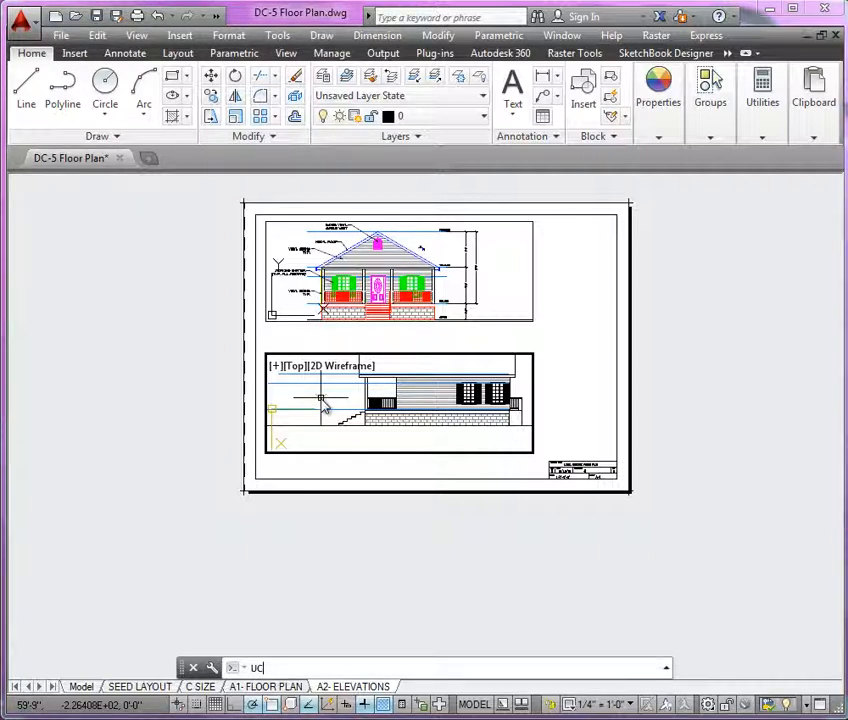
pyautogui.write('s')
pyautogui.press('Return')
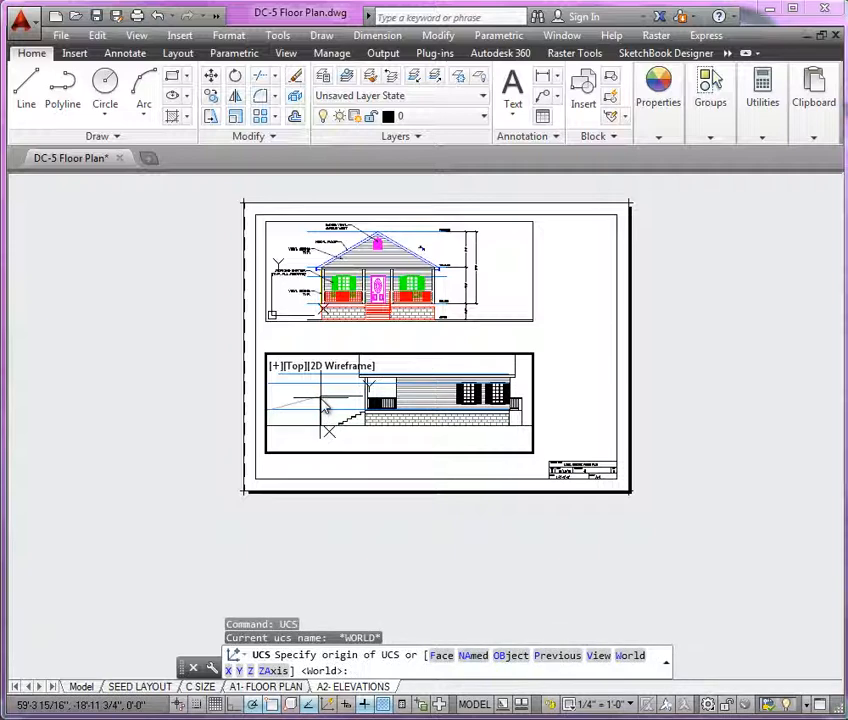
pyautogui.write('V')
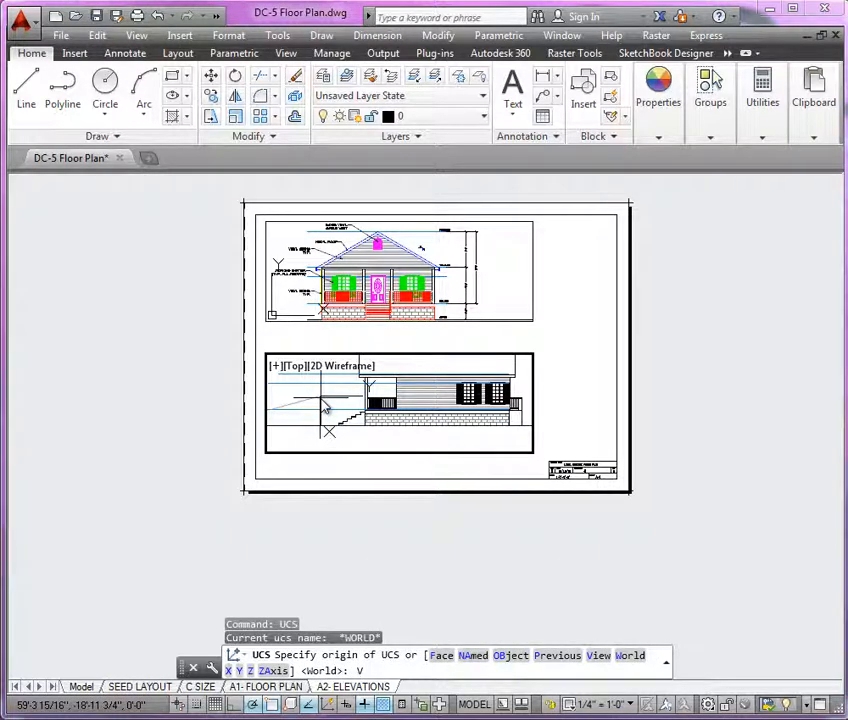
pyautogui.press('Return')
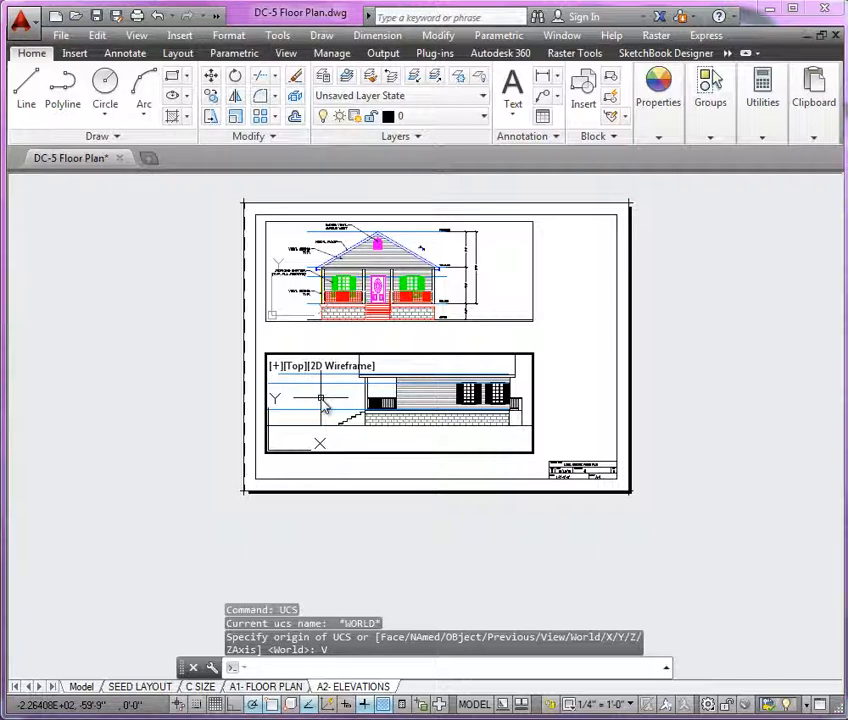
# Shift the right elevation left and down within the lower viewport, lock that viewport and return to paper space.
pyautogui.click(507, 313)
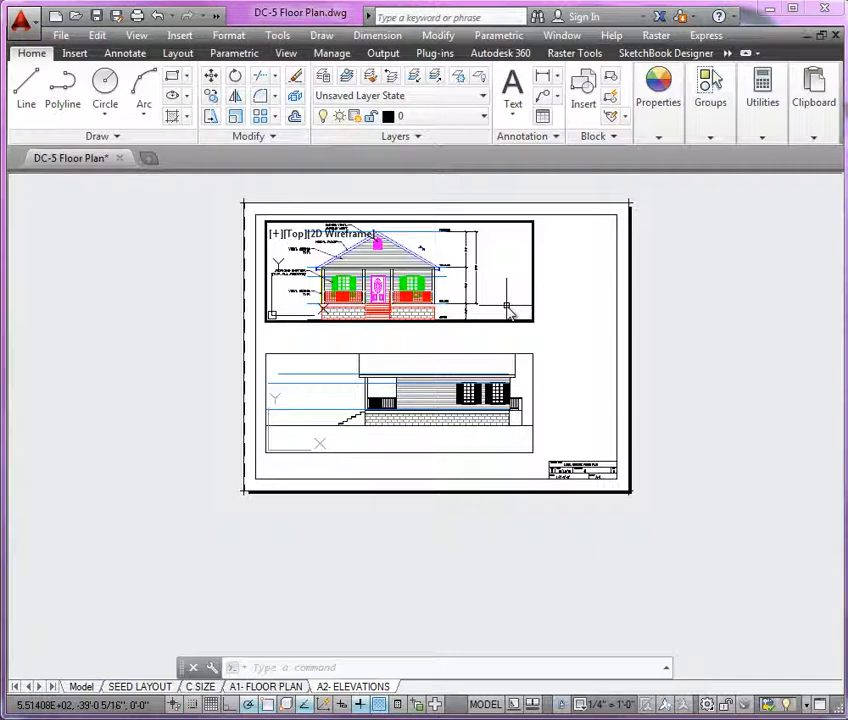
pyautogui.click(471, 449)
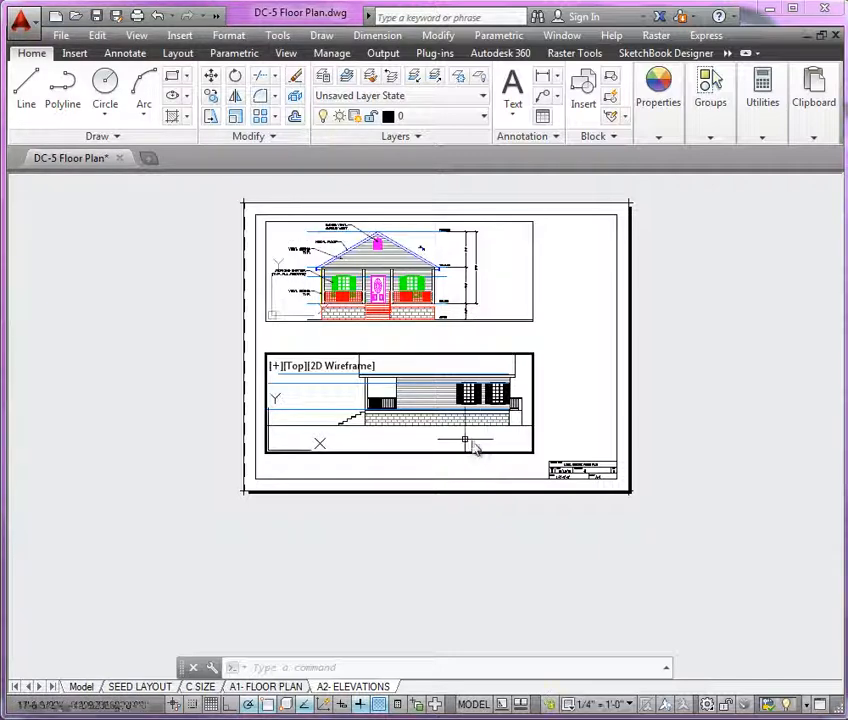
pyautogui.moveTo(471, 413); pyautogui.dragTo(431, 430, button='middle')
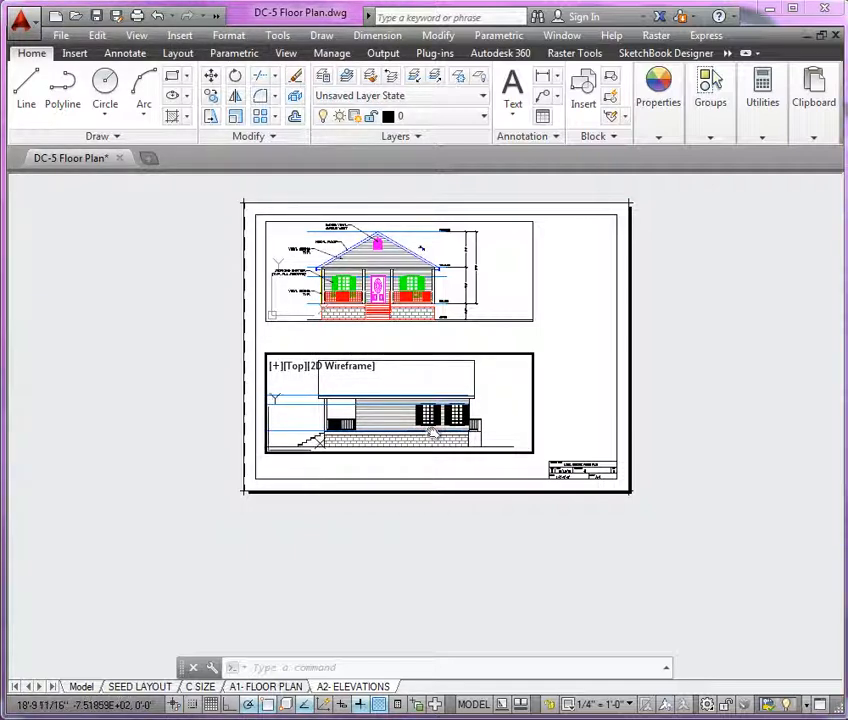
pyautogui.click(552, 708)
pyautogui.doubleClick(550, 452)
pyautogui.doubleClick(550, 416)
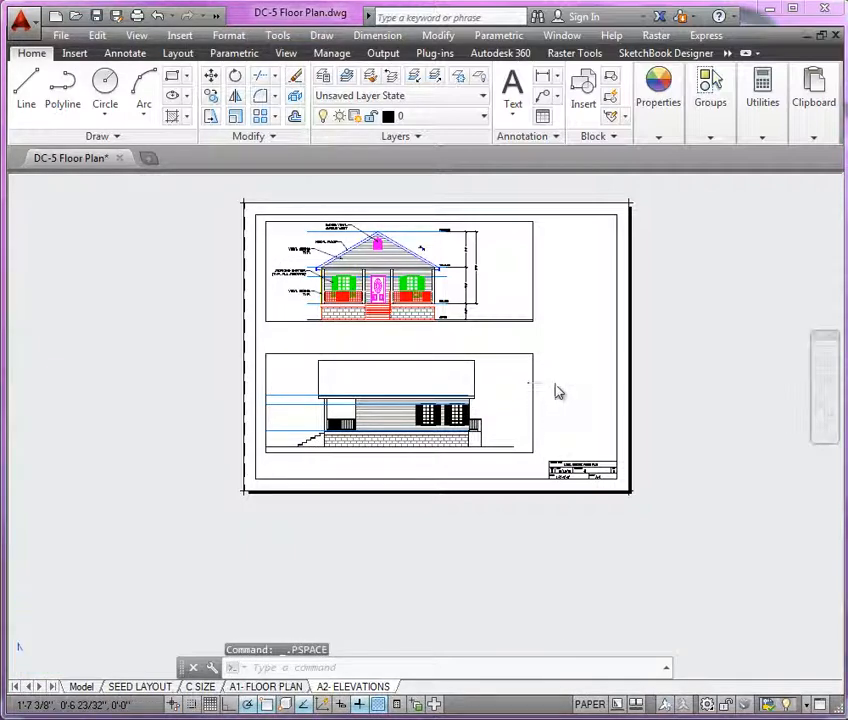
# Open SYMBOLS.dwg and copy the 01 PLAN VIEW drawing title symbol to the clipboard.
pyautogui.scroll(2, 559, 400)
pyautogui.moveTo(559, 403); pyautogui.dragTo(557, 452, button='middle')
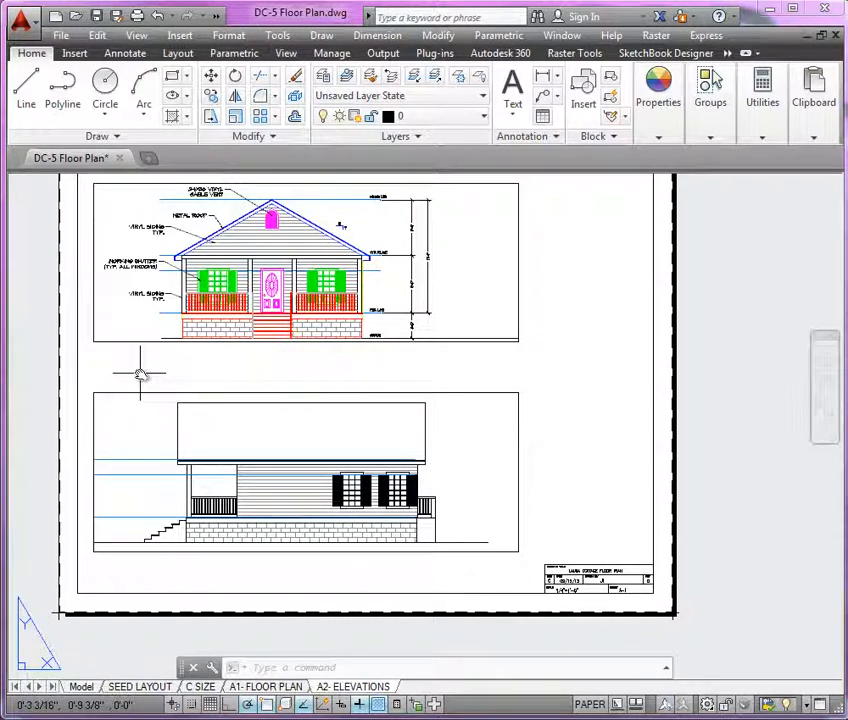
pyautogui.moveTo(142, 373); pyautogui.dragTo(184, 398, button='middle')
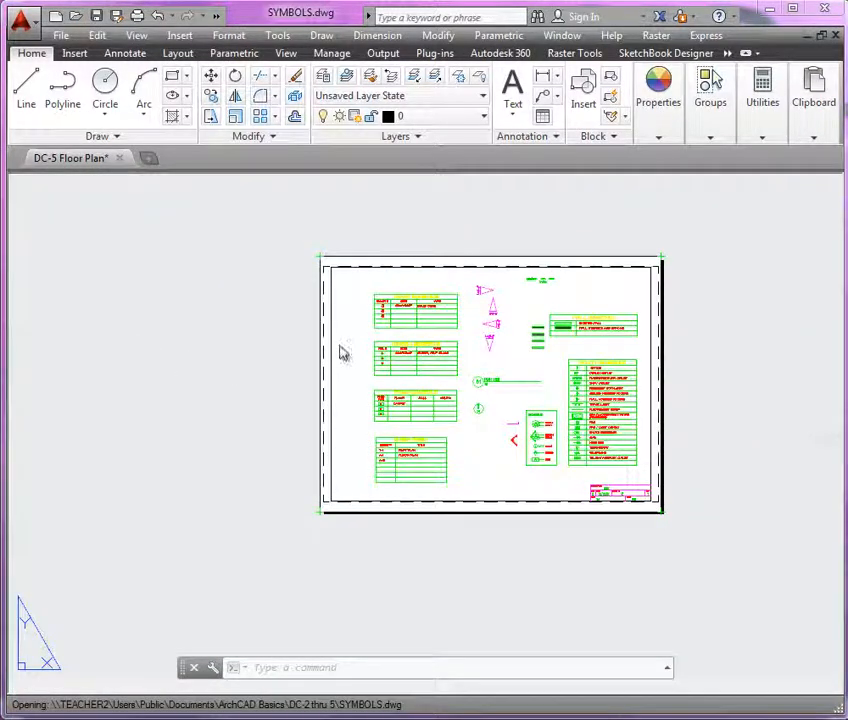
pyautogui.scroll(6, 524, 380)
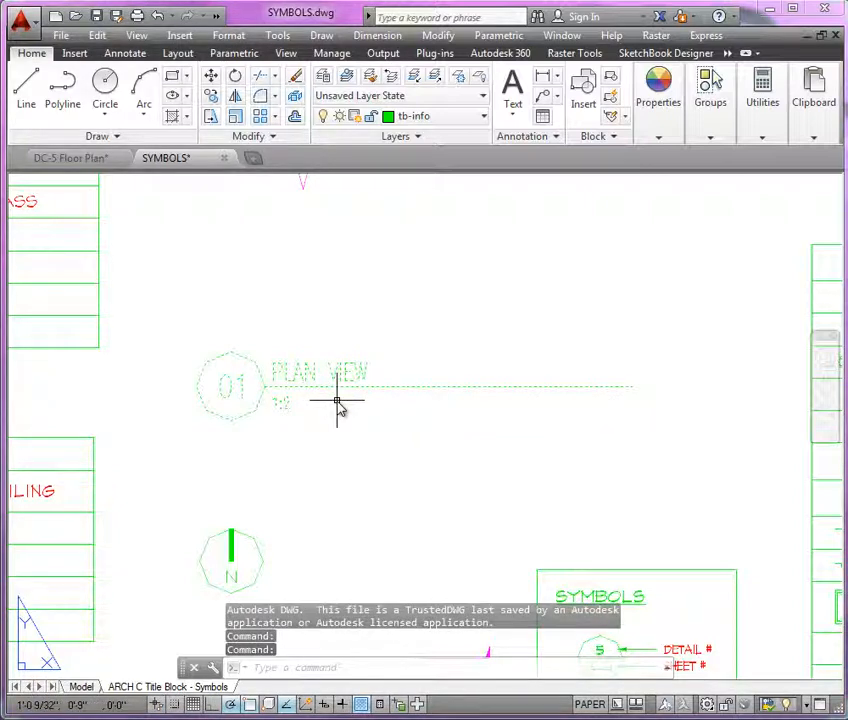
pyautogui.hotkey('ctrl', 'c')
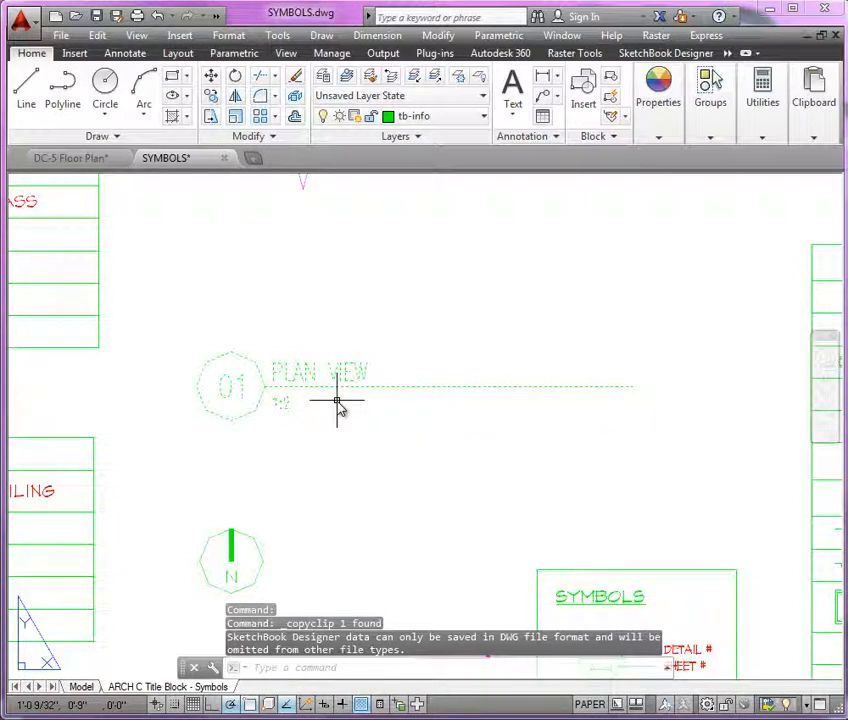
# Switch back to the DC-5 Floor Plan drawing and paste the title symbol just below the upper viewport's lower-left corner.
pyautogui.click(94, 159)
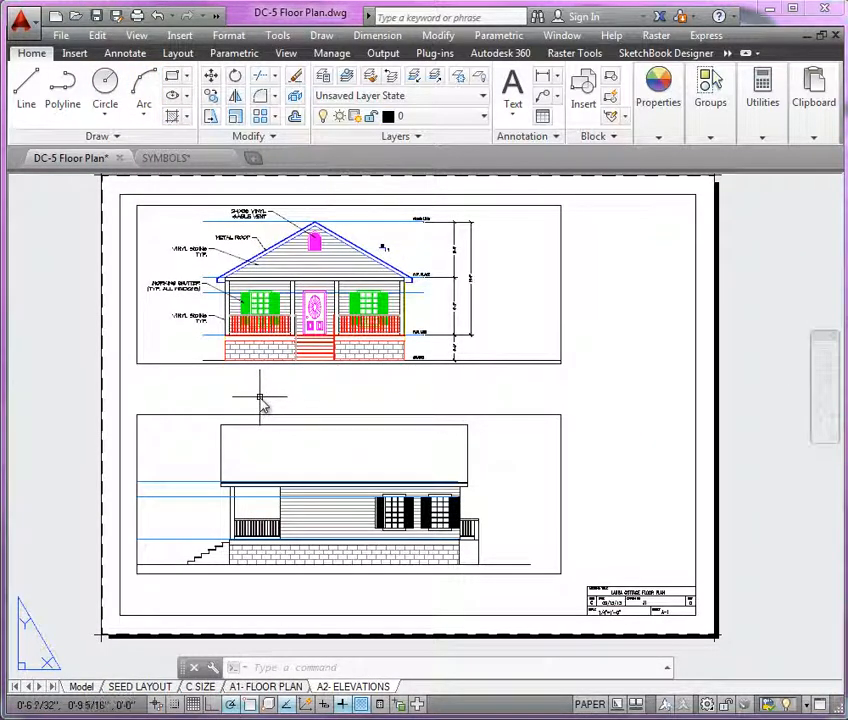
pyautogui.hotkey('ctrl', 'v')
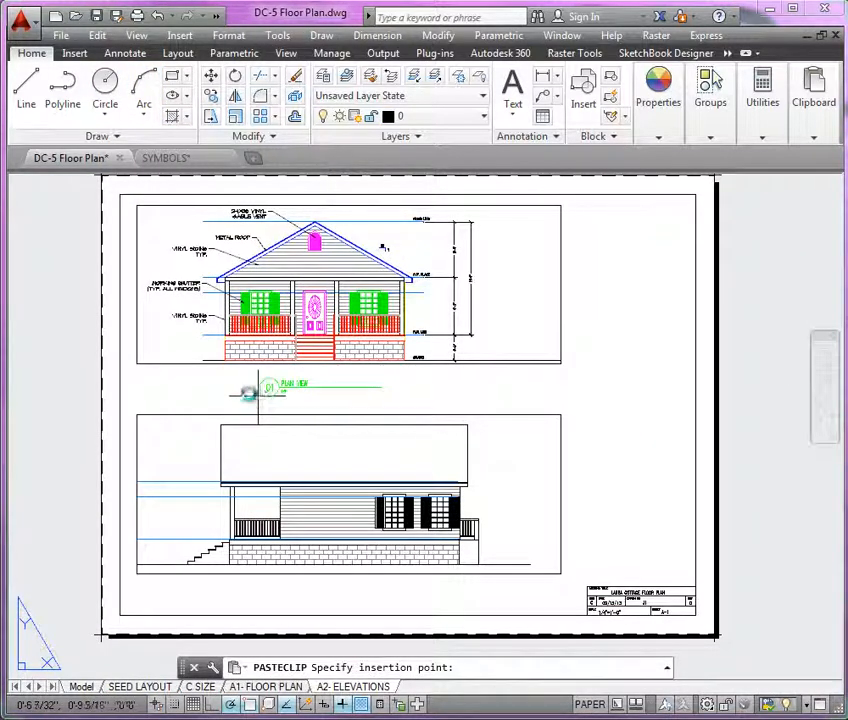
pyautogui.click(152, 377)
# Change the pasted title symbol's drawing title attribute to SOUTH ELEVATION.
pyautogui.scroll(6, 150, 375)
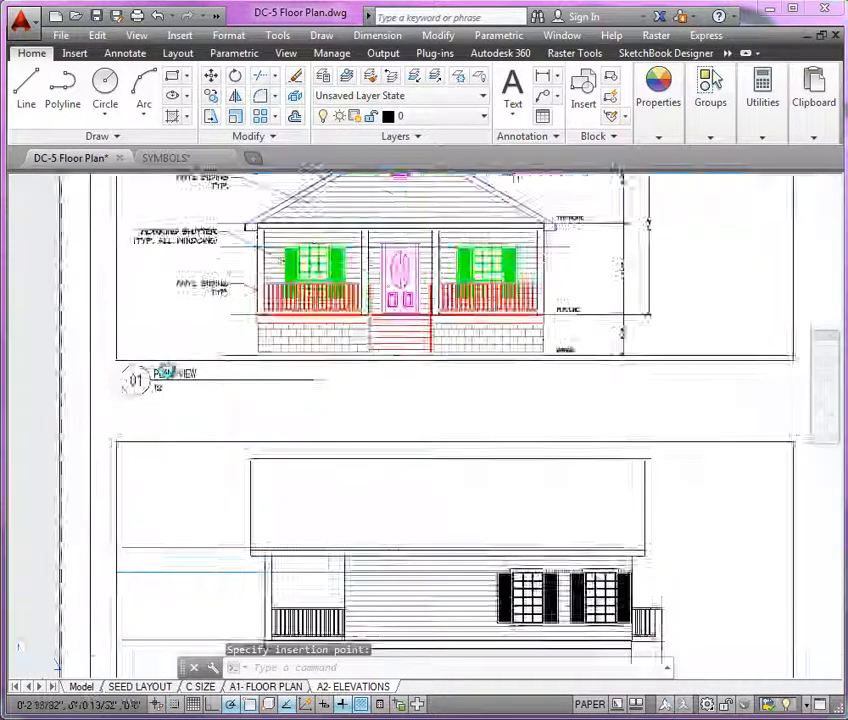
pyautogui.moveTo(263, 447); pyautogui.dragTo(307, 461, button='middle')
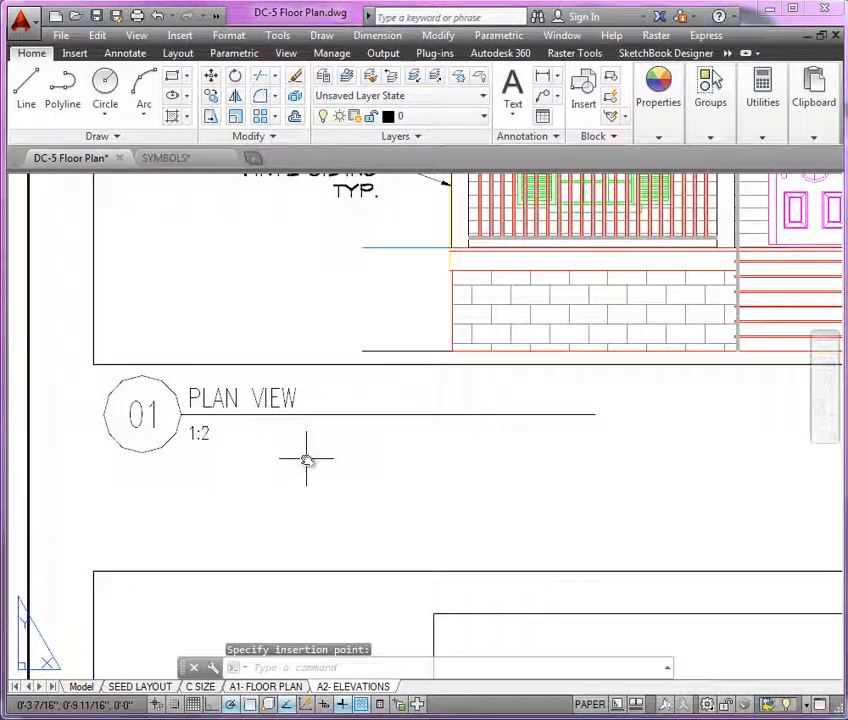
pyautogui.doubleClick(271, 398)
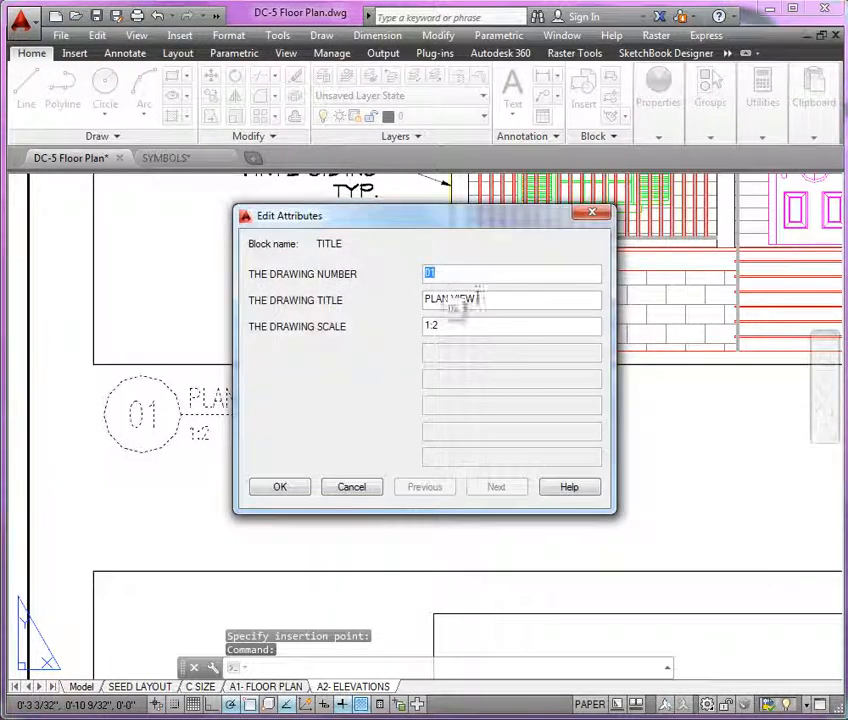
pyautogui.moveTo(478, 294); pyautogui.dragTo(384, 307)
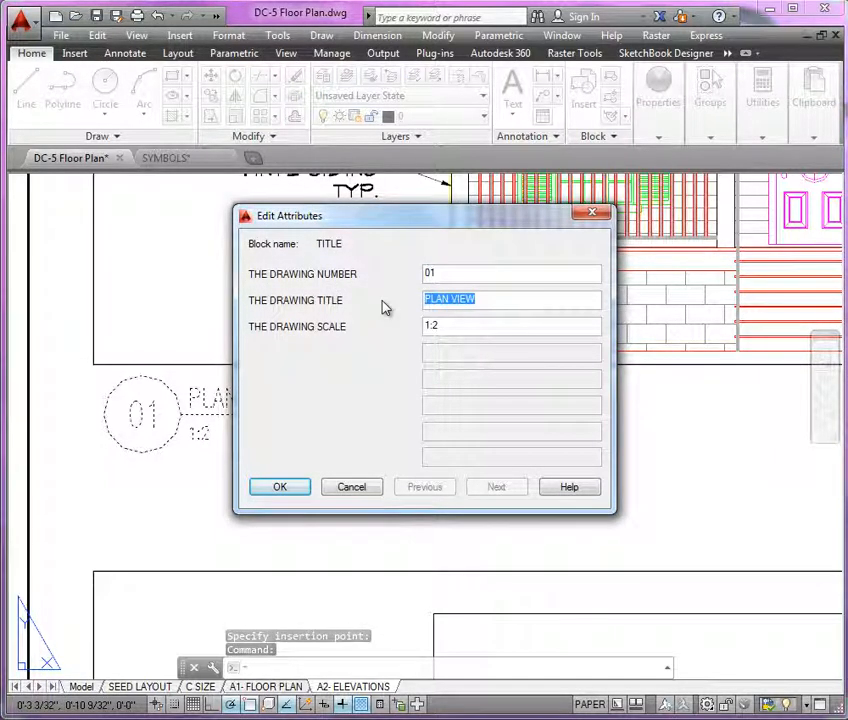
pyautogui.write('SOUTH E')
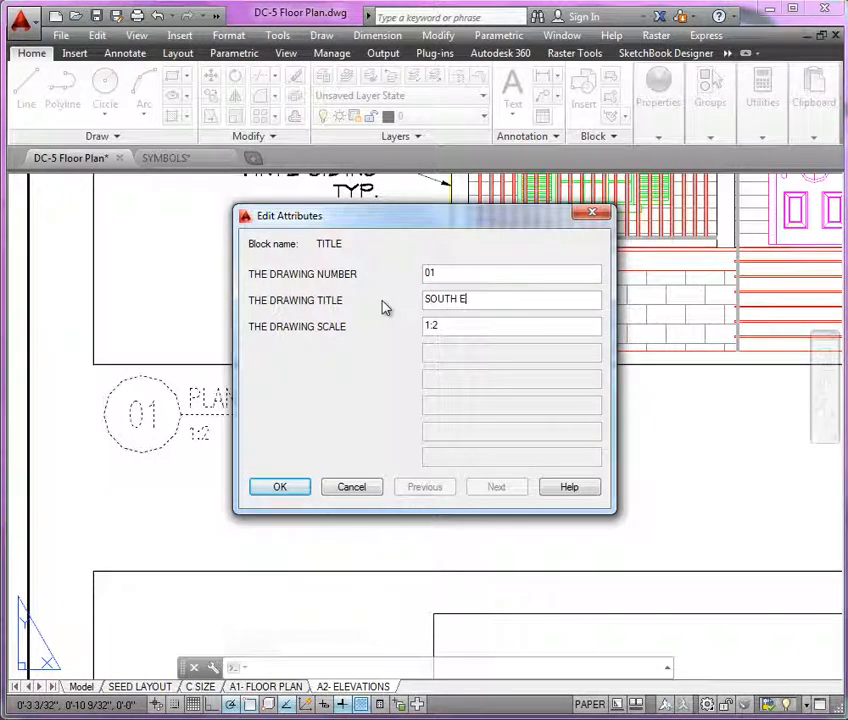
pyautogui.write('LEVATION')
pyautogui.press('Tab')
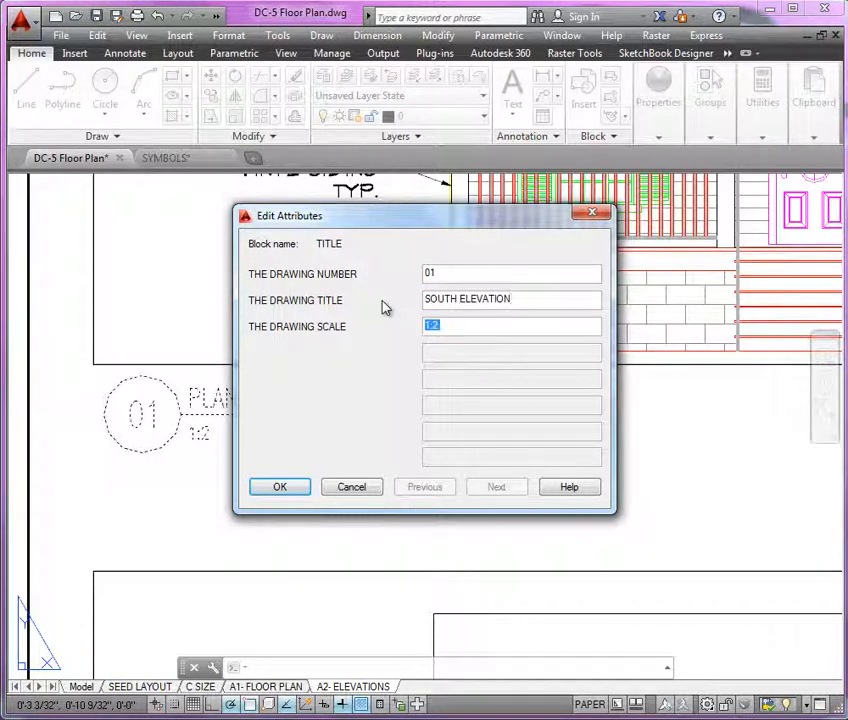
# Set the title symbol's drawing scale to 1/4"=1'-0" and apply the attribute changes.
pyautogui.write('1/"4')
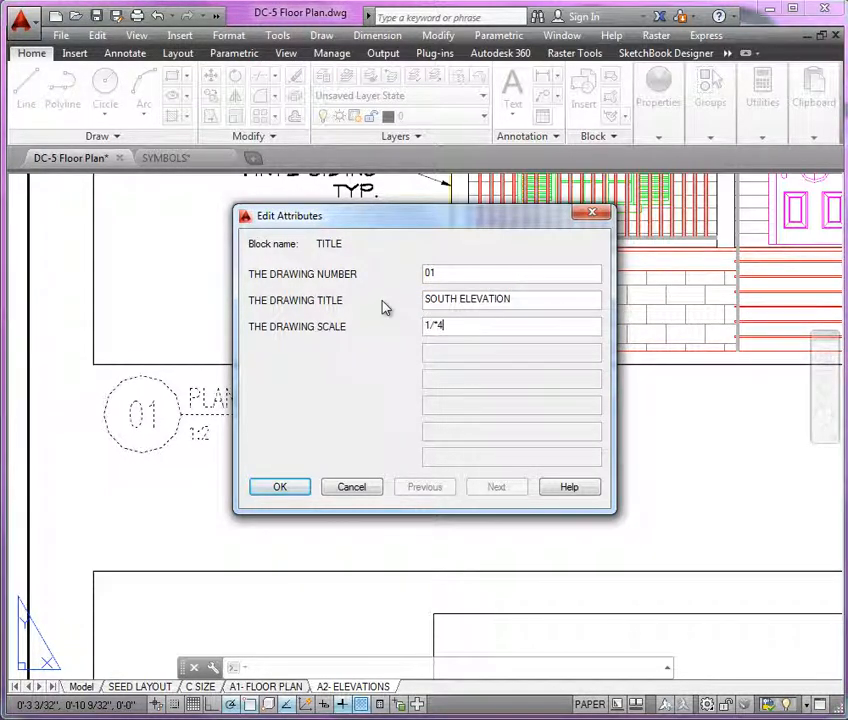
pyautogui.press('BackSpace')
pyautogui.press('BackSpace')
pyautogui.press('BackSpace')
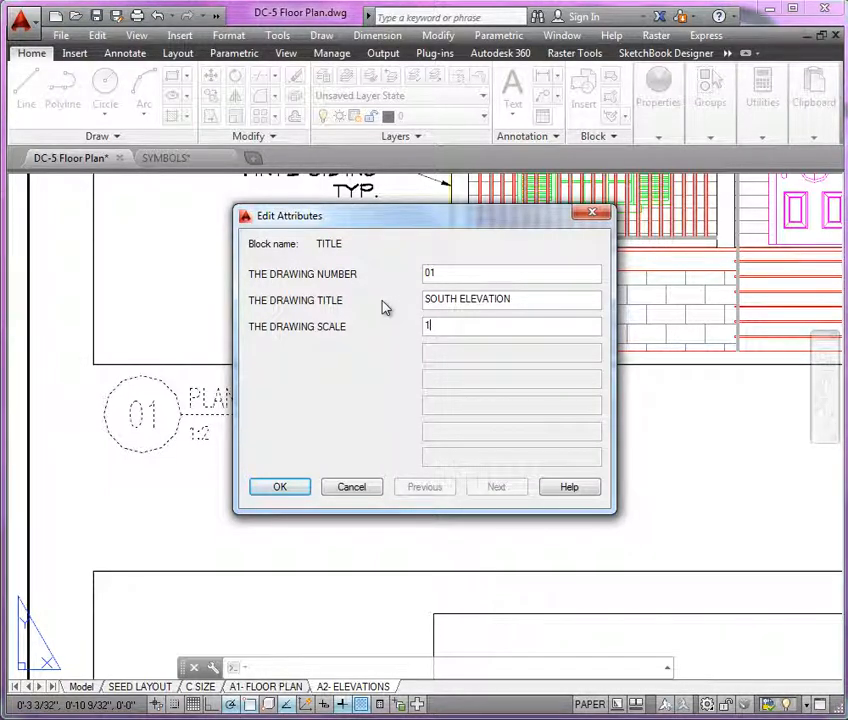
pyautogui.write('1')
pyautogui.press('BackSpace')
pyautogui.write('/4"=1\'')
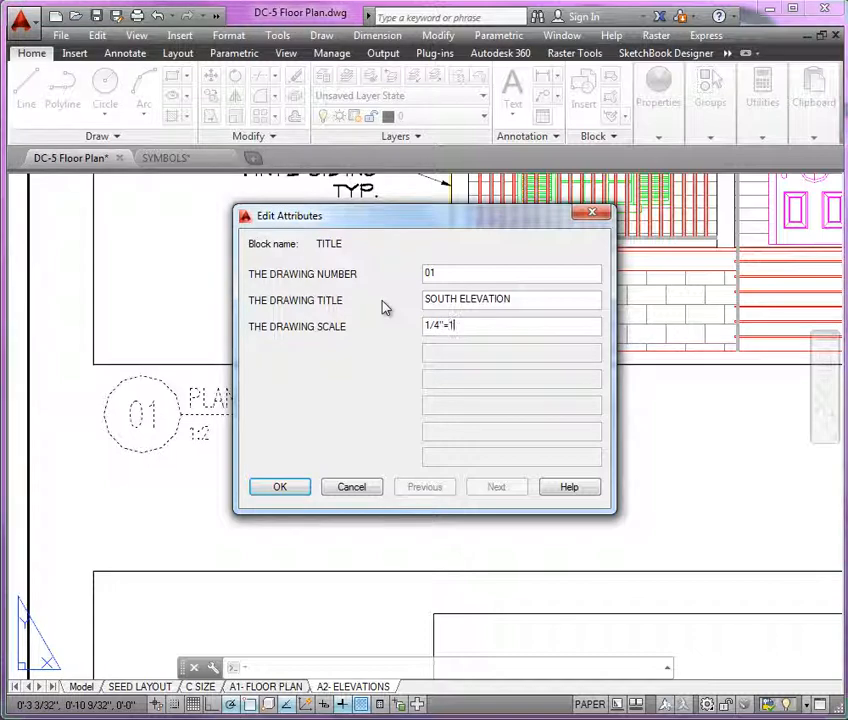
pyautogui.write('-0"')
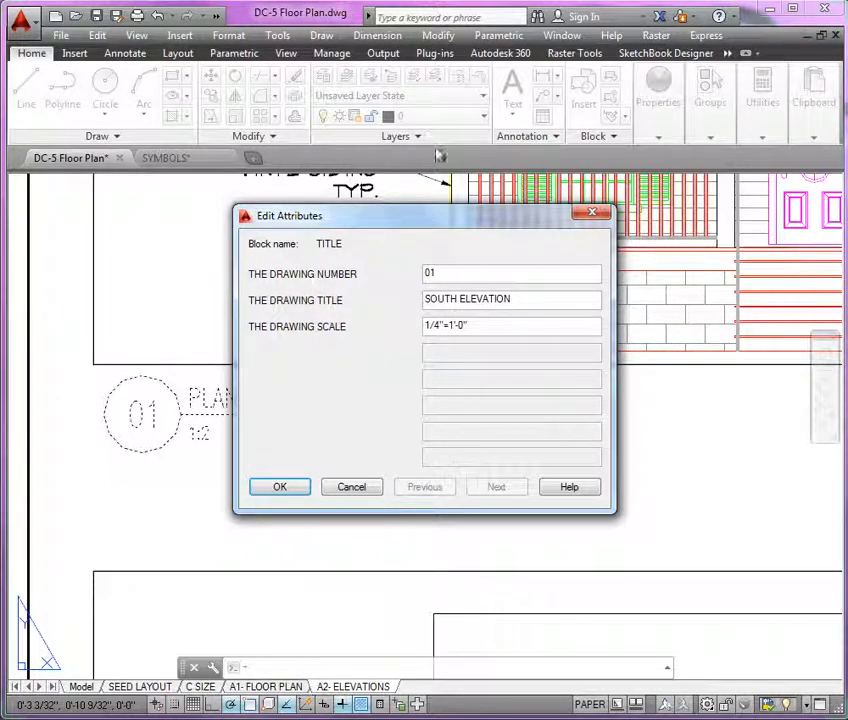
pyautogui.click(280, 487)
# Copy the SOUTH ELEVATION title symbol beneath the lower viewport, from the upper viewport's lower-left corner to the lower viewport's matching corner.
pyautogui.scroll(-5, 297, 354)
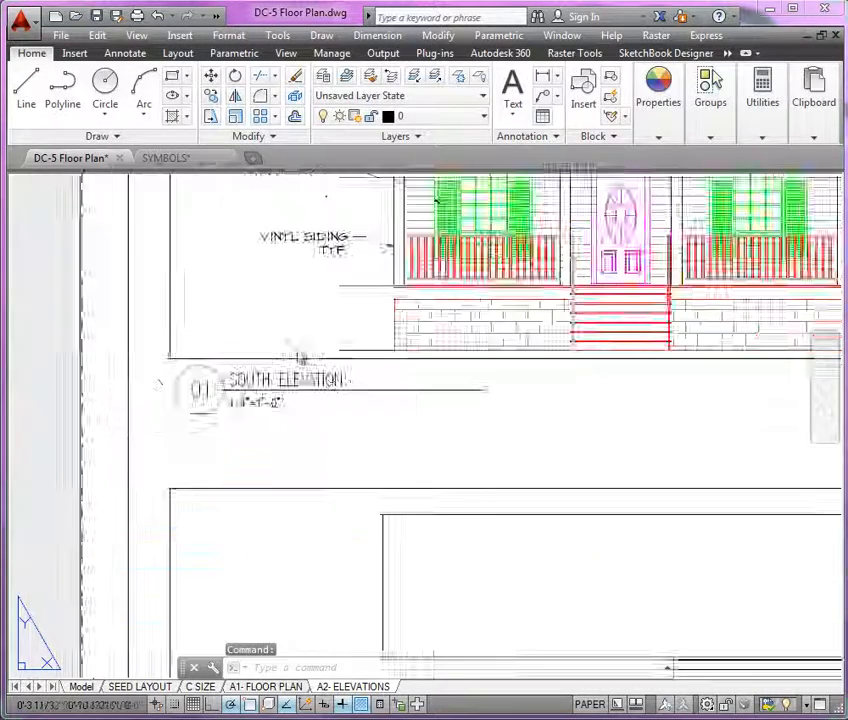
pyautogui.scroll(5, 298, 365)
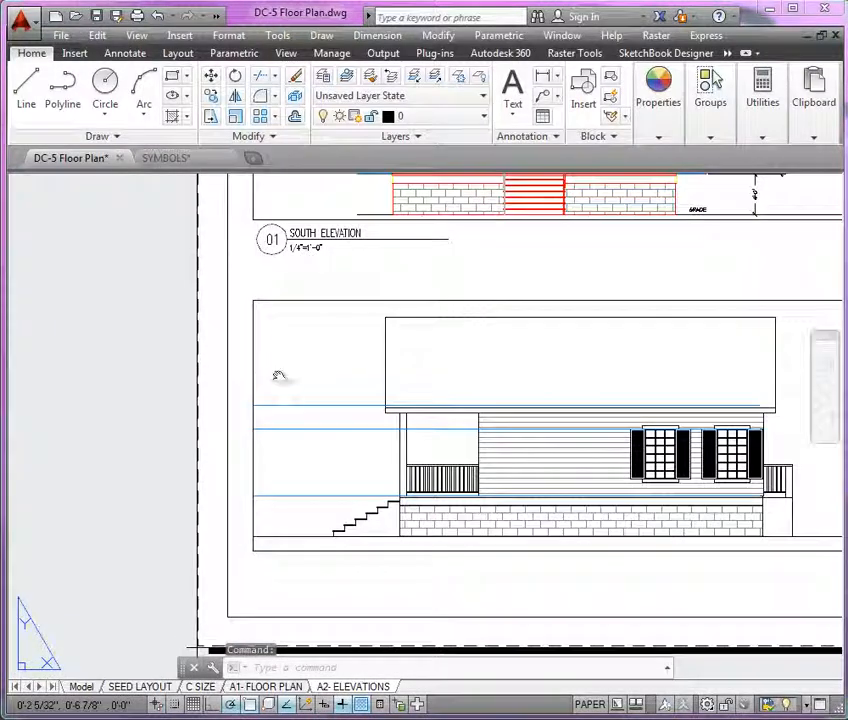
pyautogui.click(243, 285)
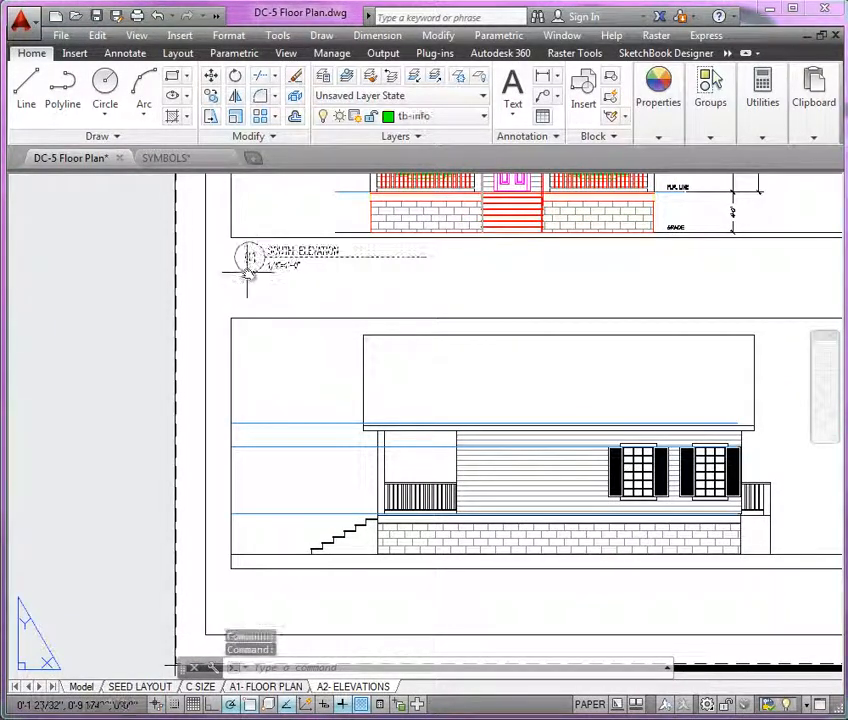
pyautogui.rightClick(234, 287)
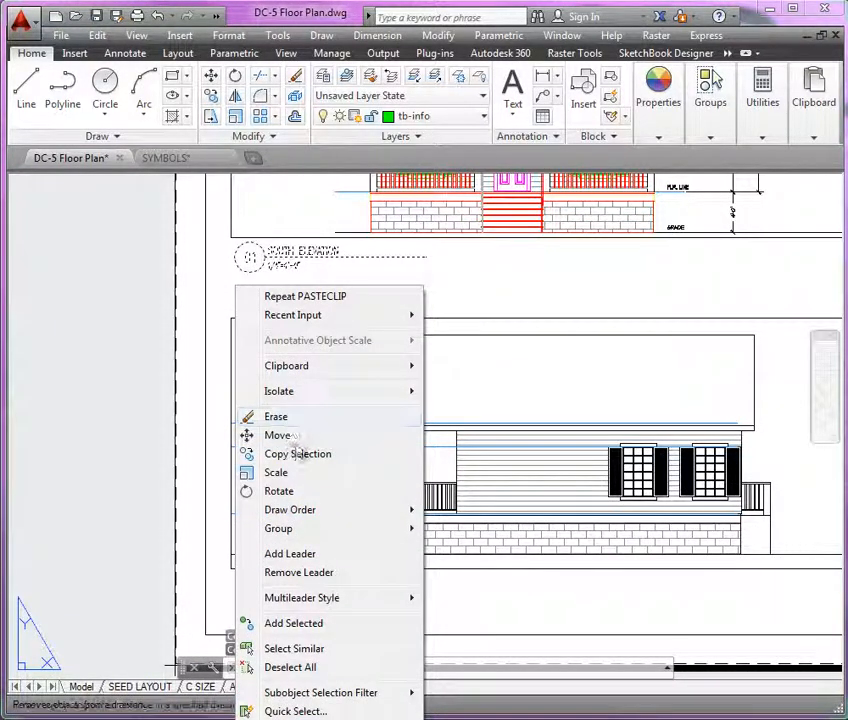
pyautogui.click(293, 453)
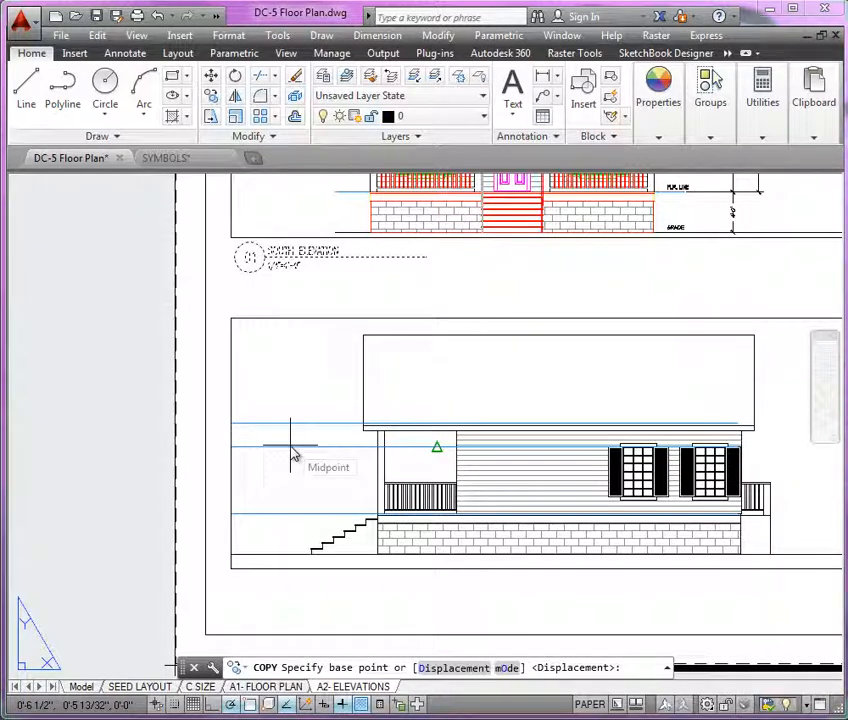
pyautogui.click(233, 245)
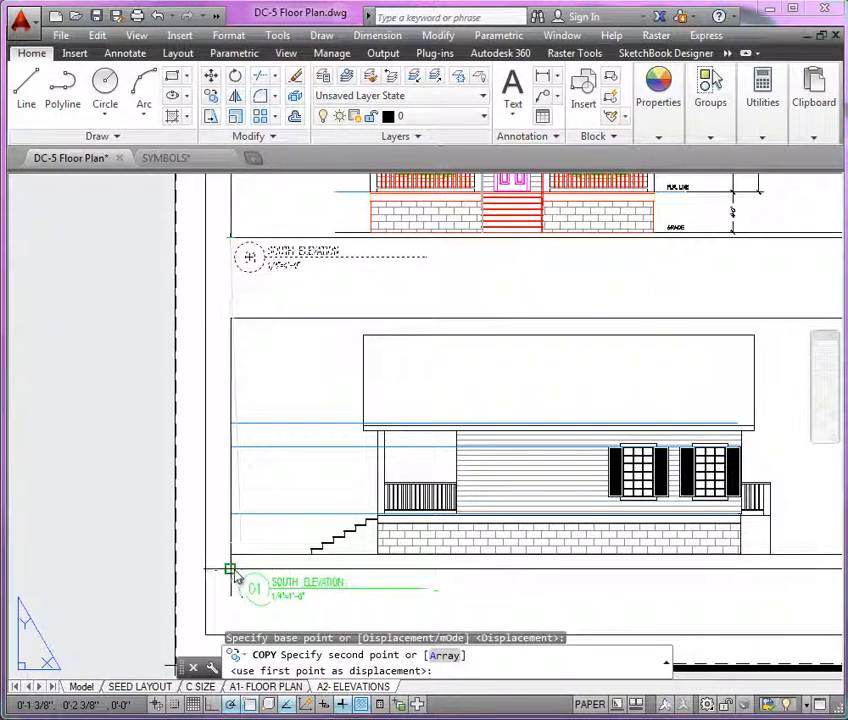
pyautogui.click(230, 572)
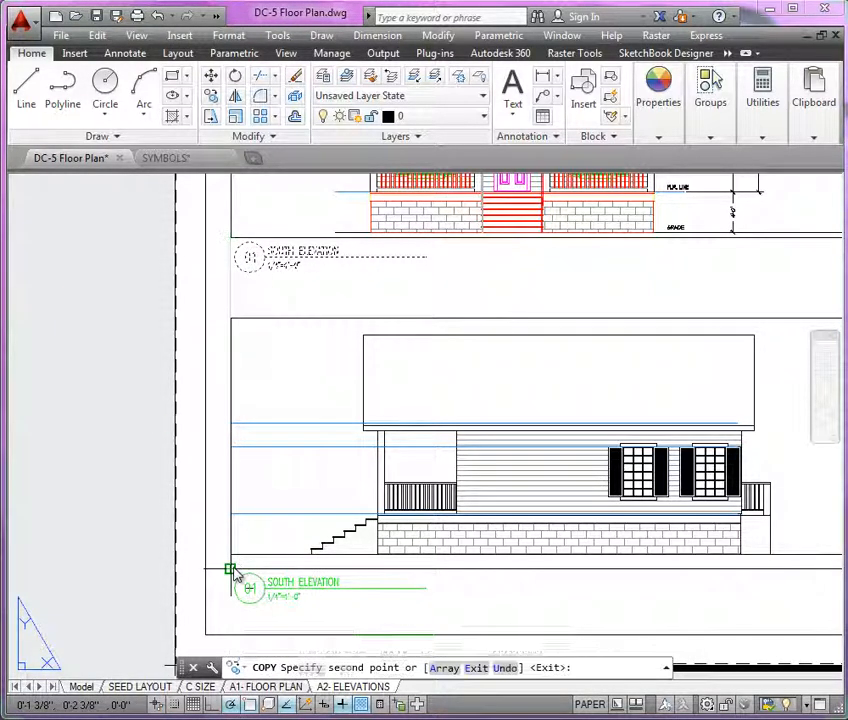
pyautogui.press('Escape')
# Change the title symbol under the lower viewport to drawing number 02 and drawing title EAST ELEVATION.
pyautogui.scroll(4, 318, 612)
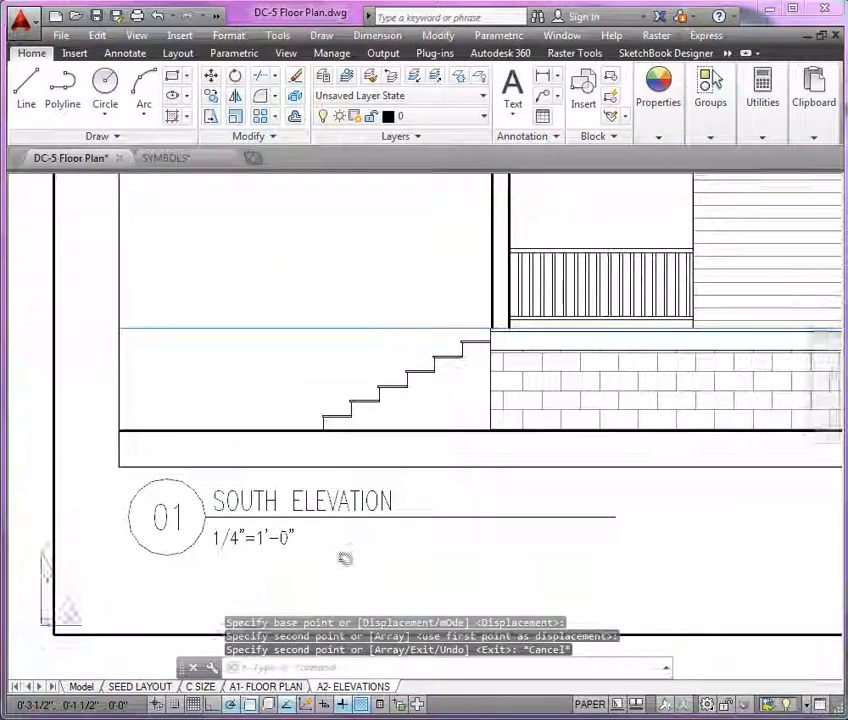
pyautogui.doubleClick(181, 512)
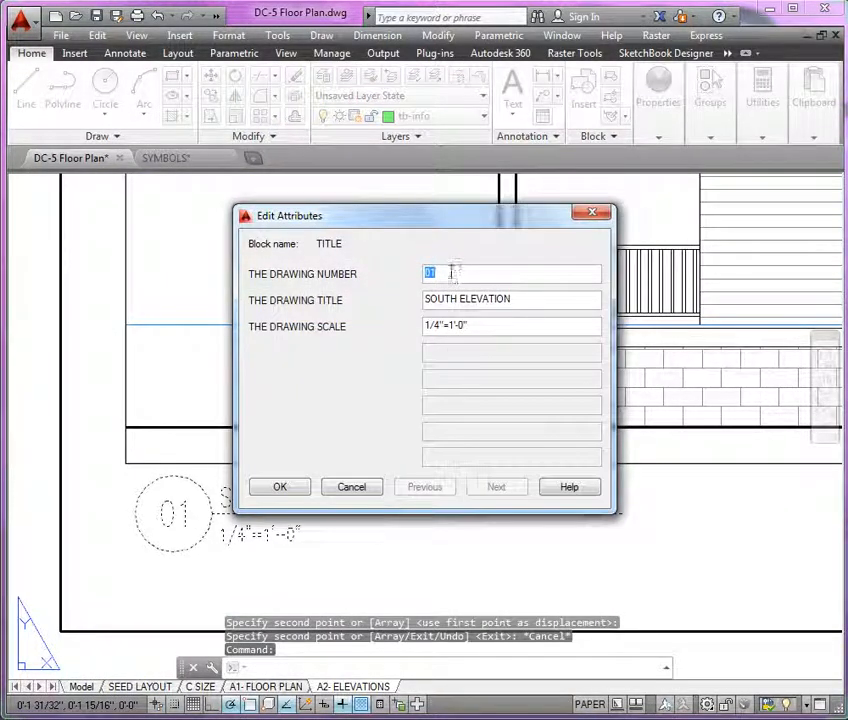
pyautogui.write('02')
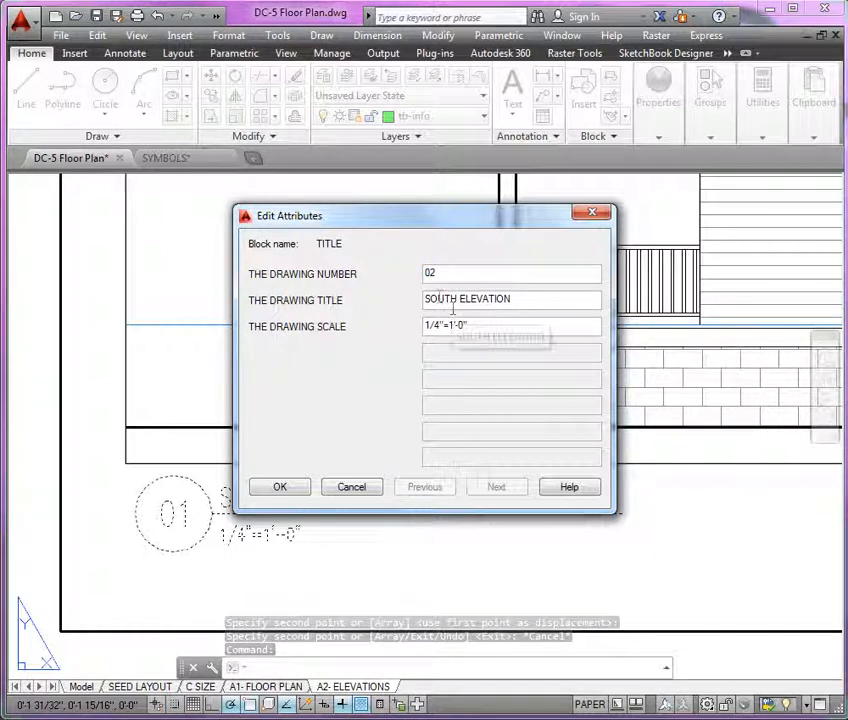
pyautogui.doubleClick(439, 300)
pyautogui.write('EA')
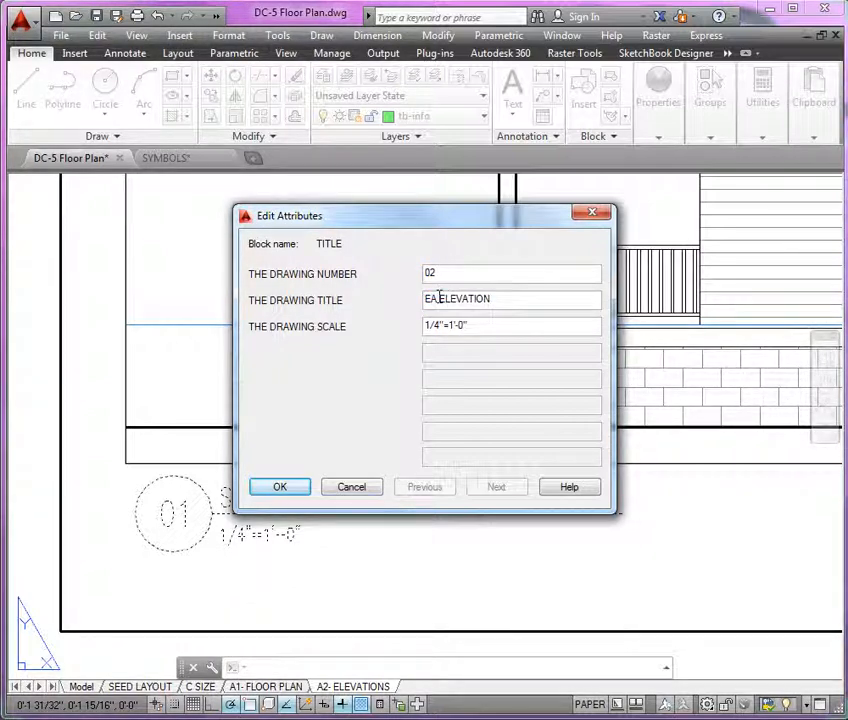
pyautogui.write('ST')
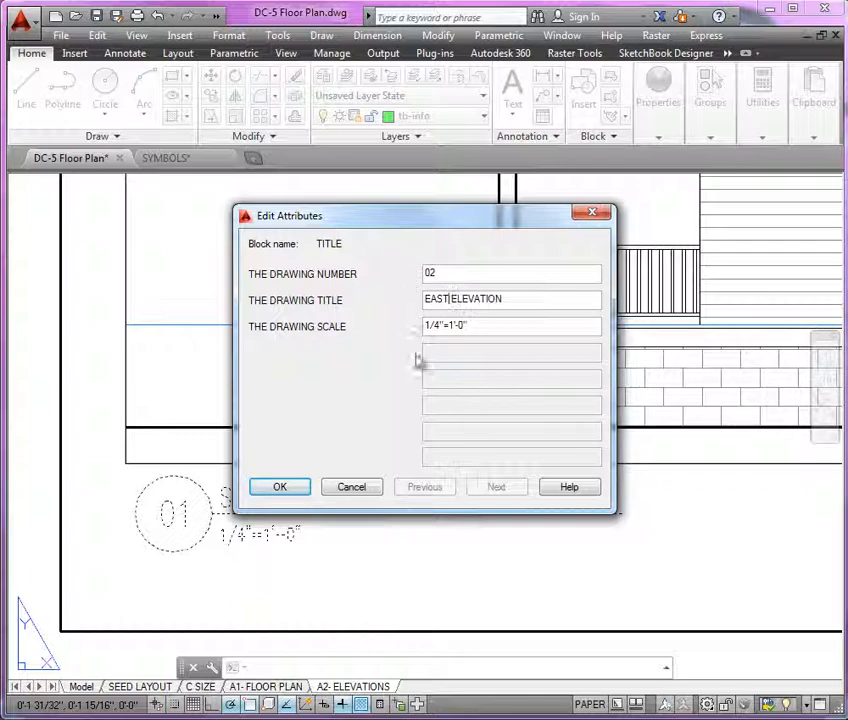
pyautogui.press('Return')
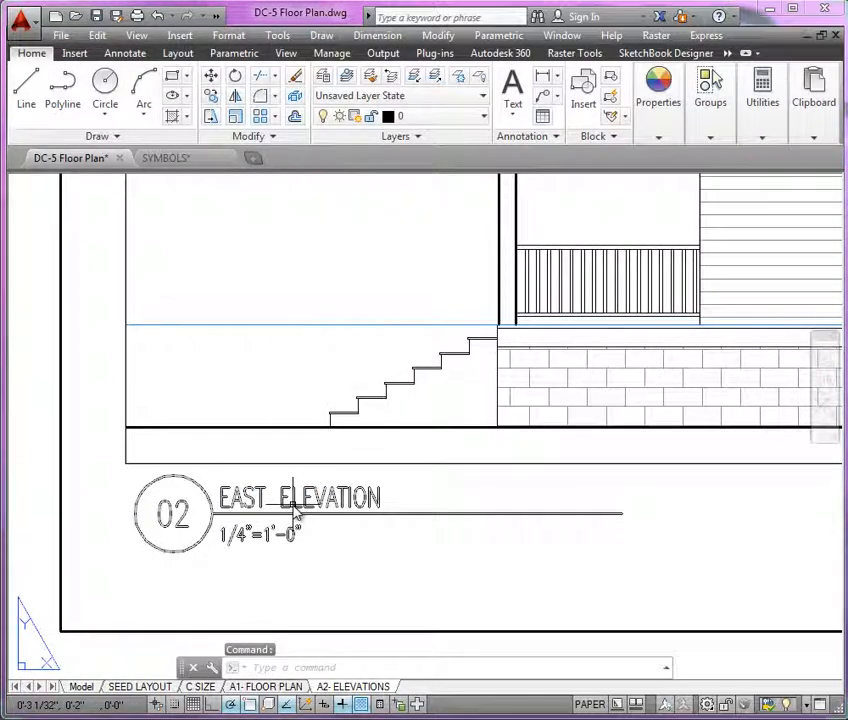
# Freeze the Viewport layer on the A2- ELEVATIONS sheet by picking the upper viewport's border.
pyautogui.scroll(-2, 290, 511)
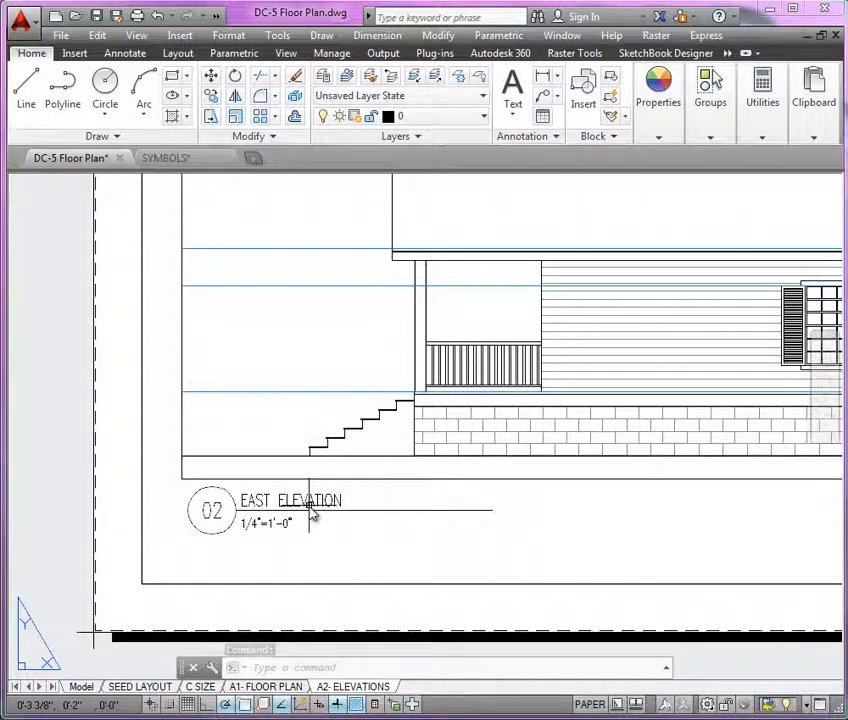
pyautogui.scroll(-2, 441, 441)
pyautogui.scroll(-2, 470, 333)
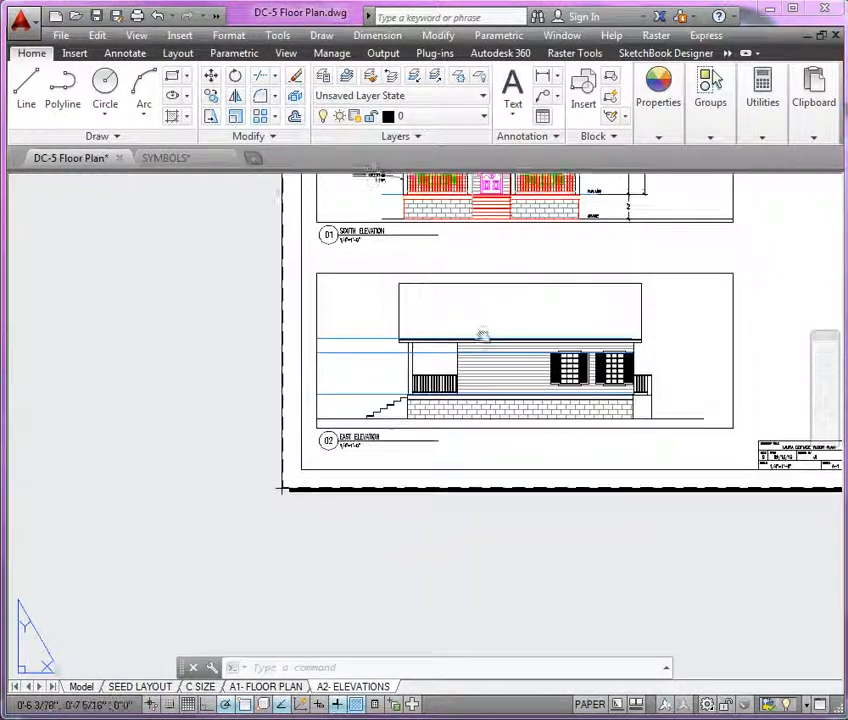
pyautogui.moveTo(482, 336)
pyautogui.mouseDown(button='middle')
pyautogui.moveTo(455, 404)
pyautogui.moveTo(455, 443)
pyautogui.mouseUp(button='middle')
pyautogui.scroll(1, 454, 441)
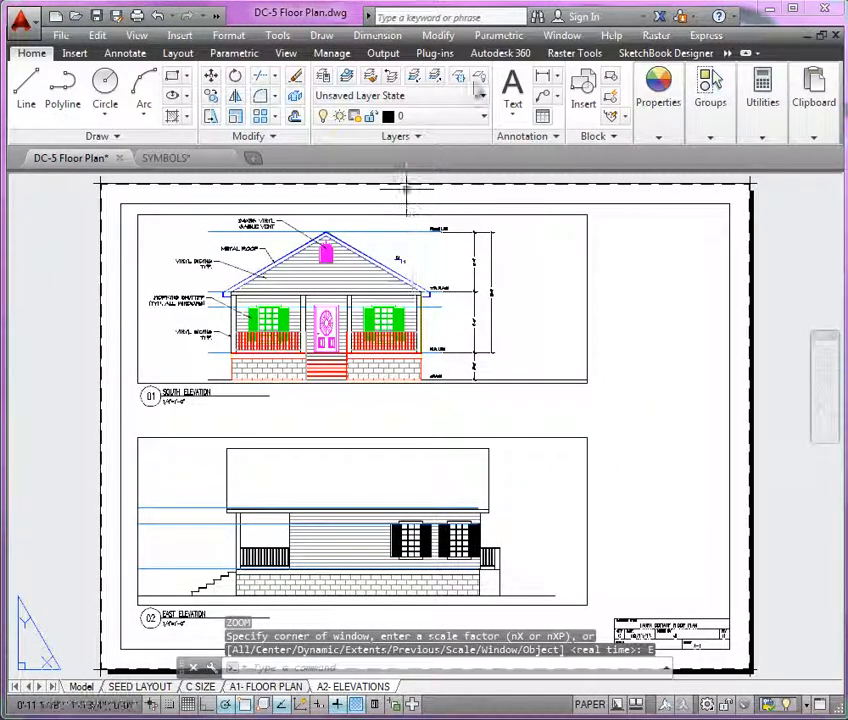
pyautogui.click(459, 76)
pyautogui.click(587, 245)
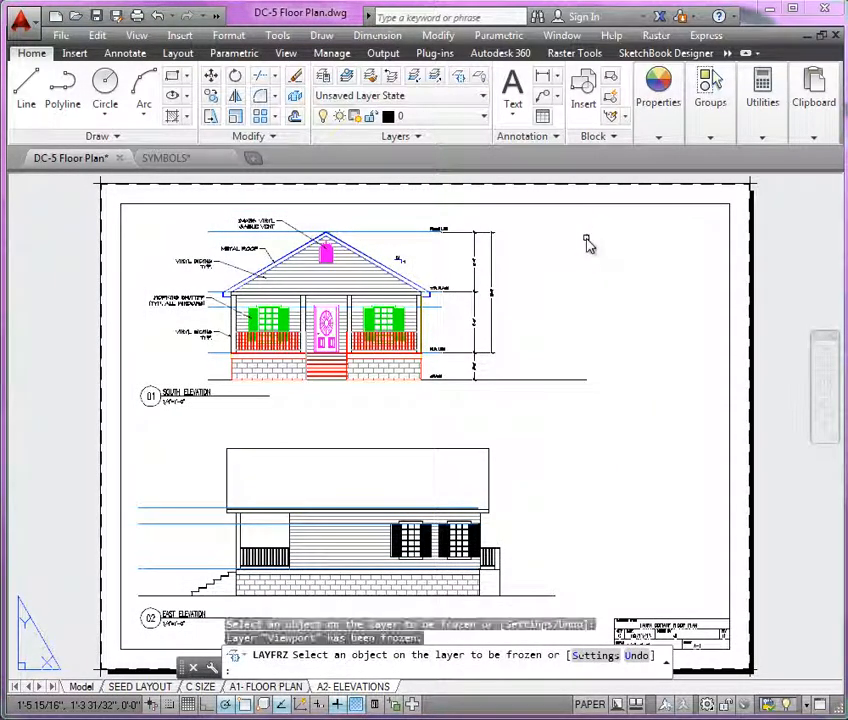
pyautogui.press('Return')
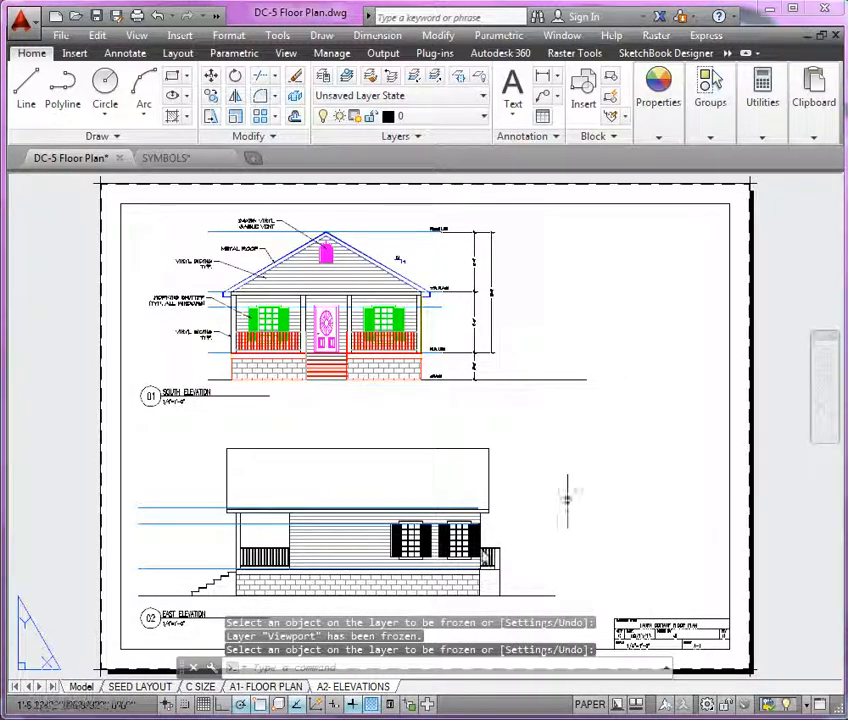
# Switch to the A1- FLOOR PLAN layout and thaw the Viewport layer.
pyautogui.click(283, 688)
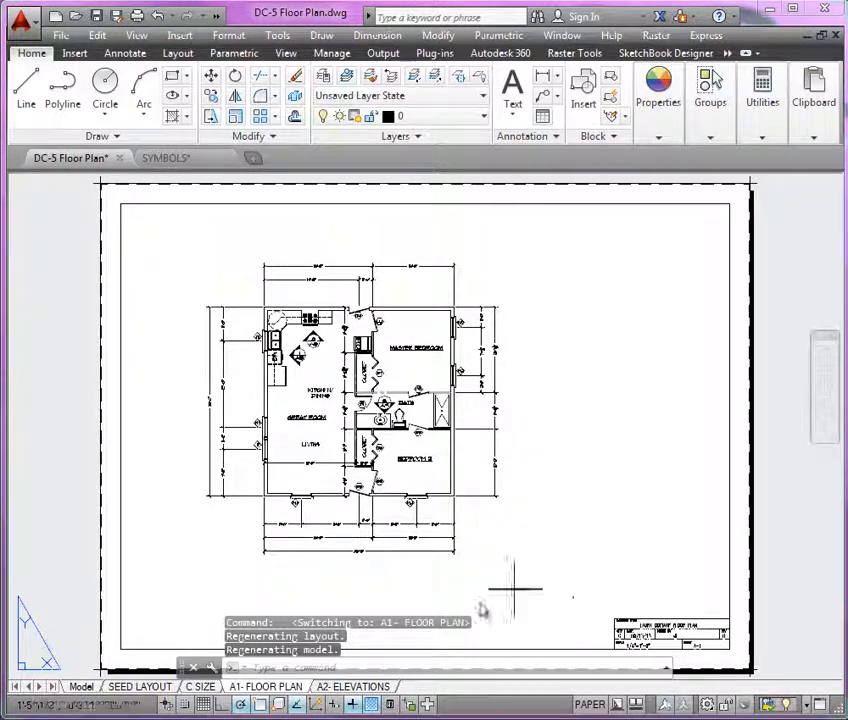
pyautogui.click(352, 686)
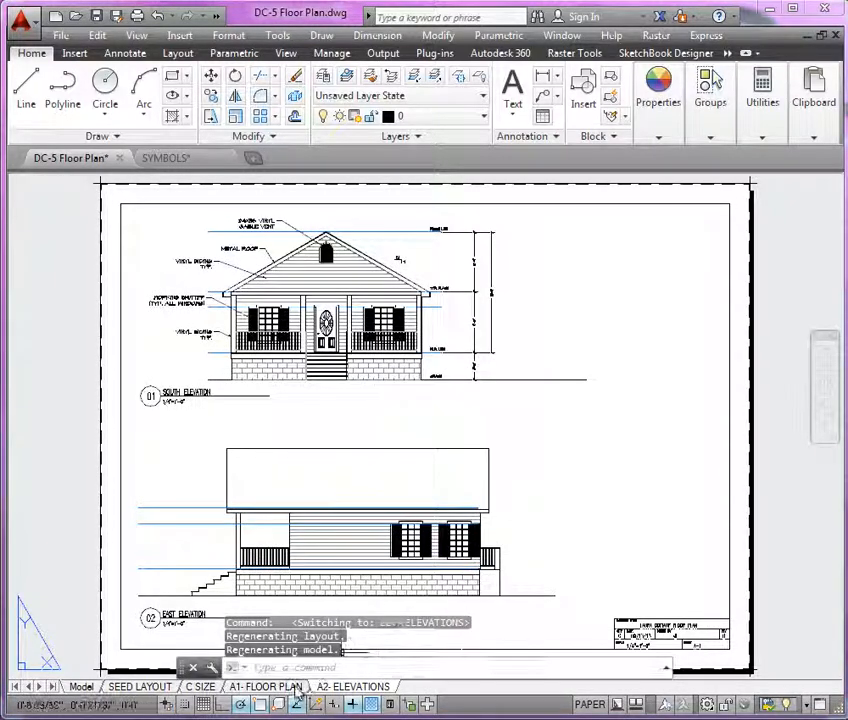
pyautogui.click(295, 687)
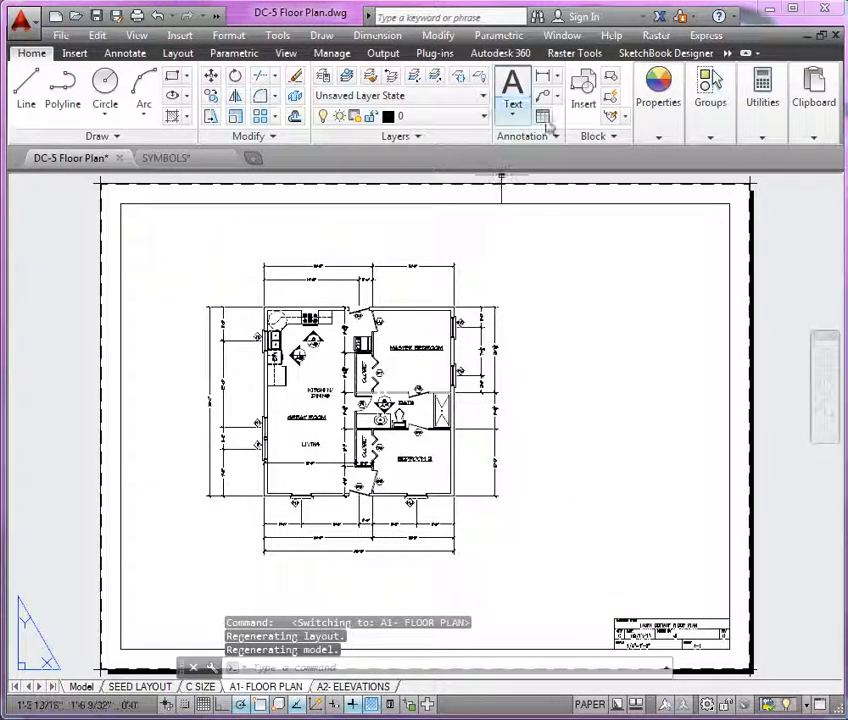
pyautogui.click(482, 116)
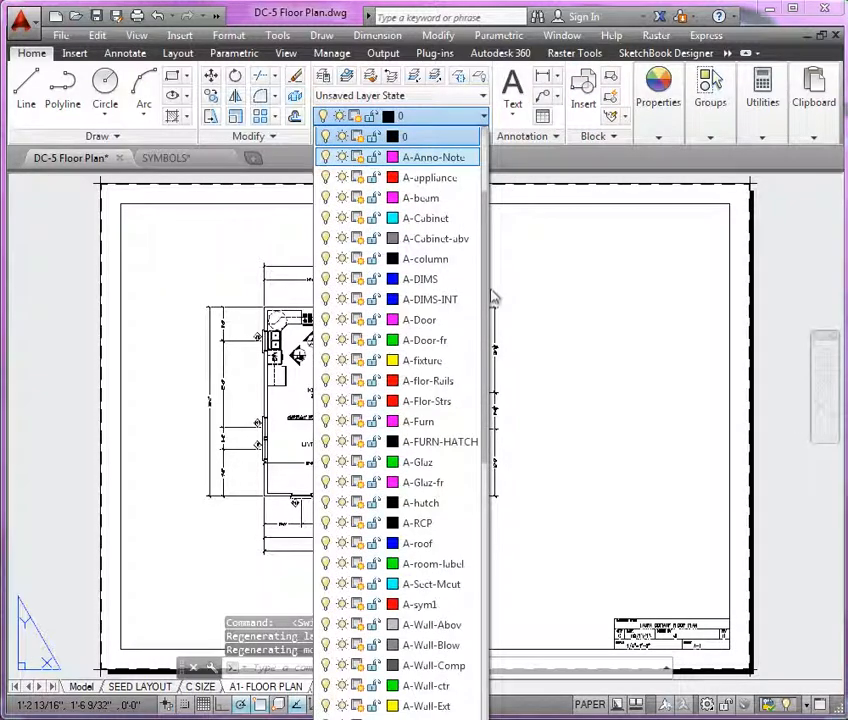
pyautogui.moveTo(486, 375); pyautogui.dragTo(494, 648)
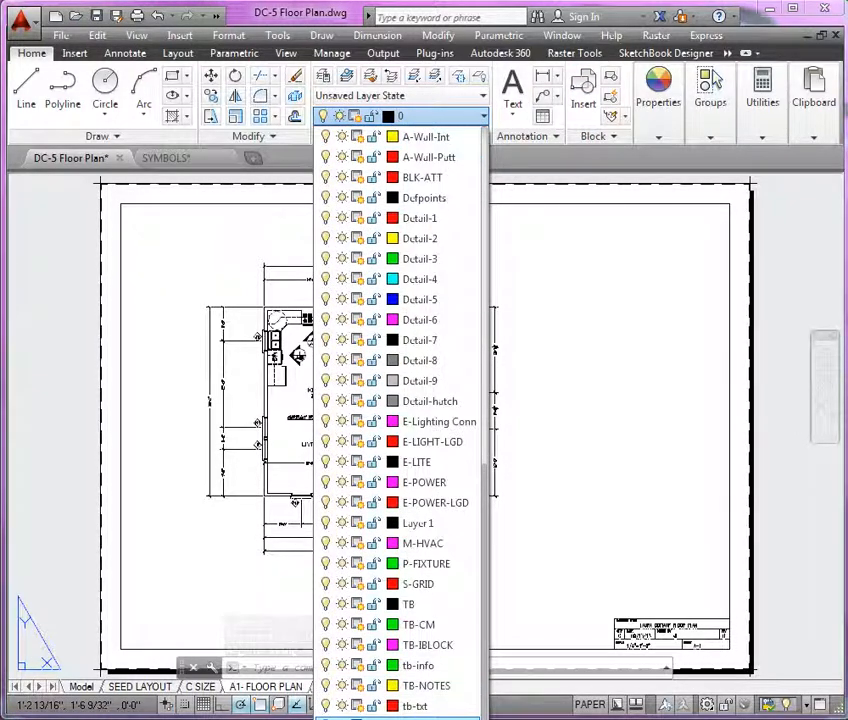
pyautogui.click(342, 717)
pyautogui.click(622, 458)
# Move both window schedule tables onto the TB-NOTES layer and clear the selection.
pyautogui.click(692, 472)
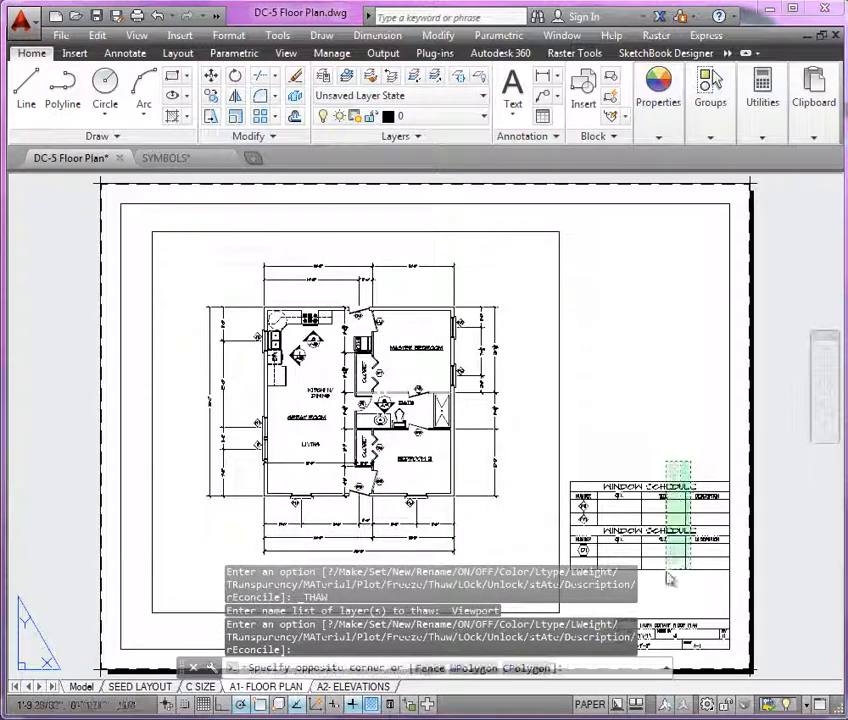
pyautogui.click(655, 572)
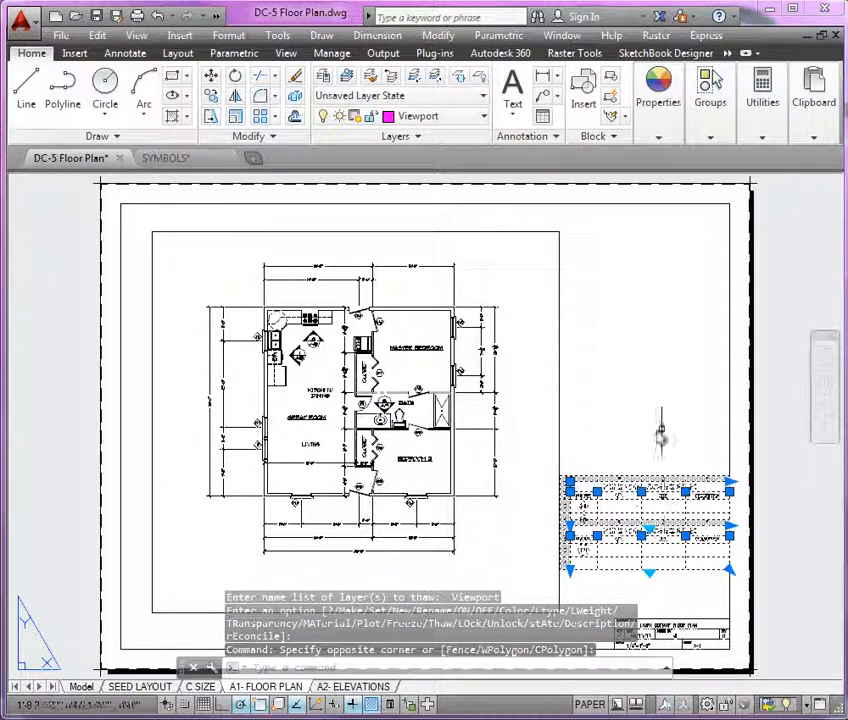
pyautogui.click(474, 118)
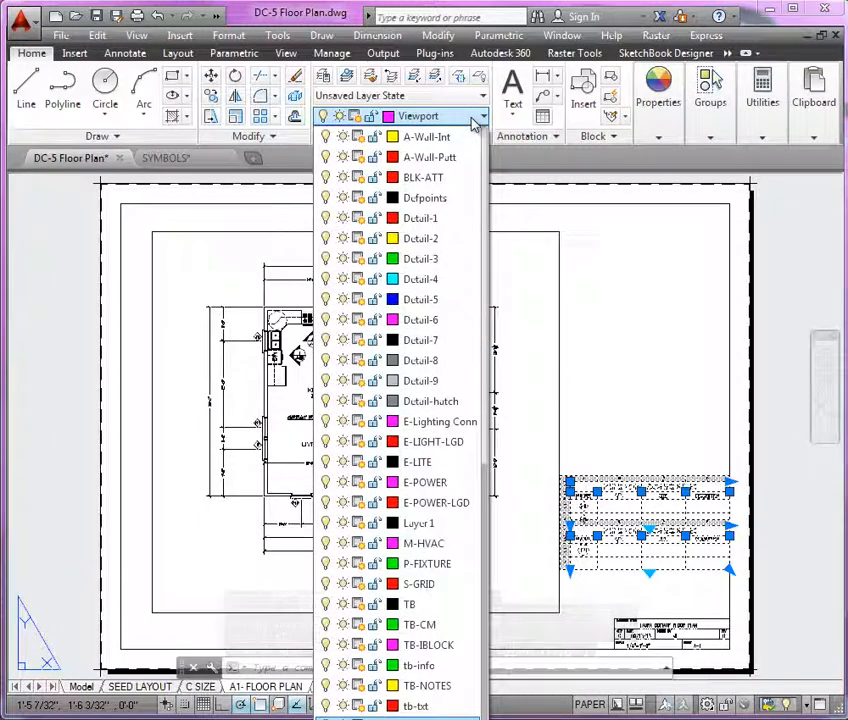
pyautogui.click(470, 667)
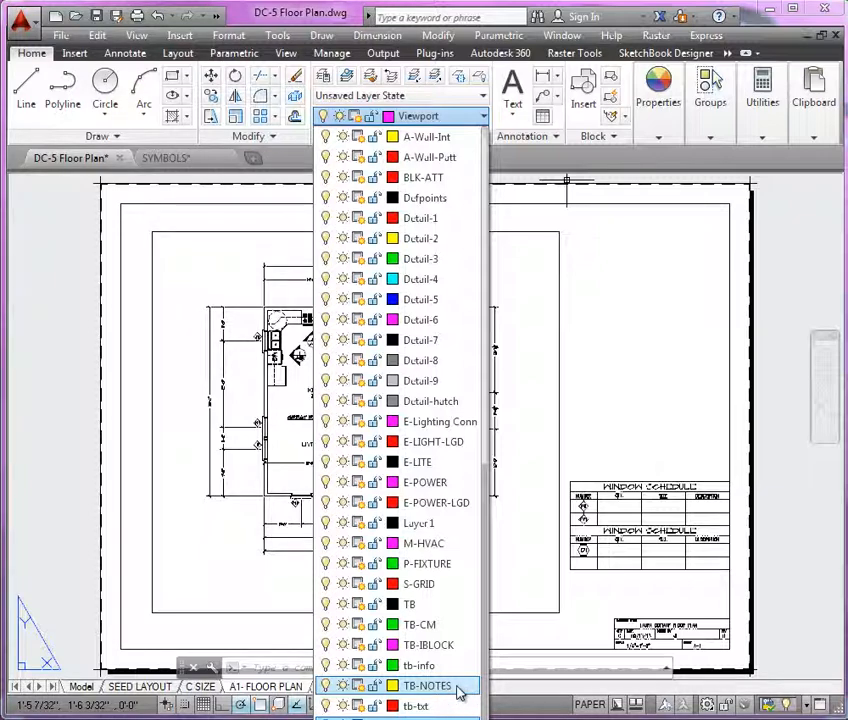
pyautogui.click(453, 686)
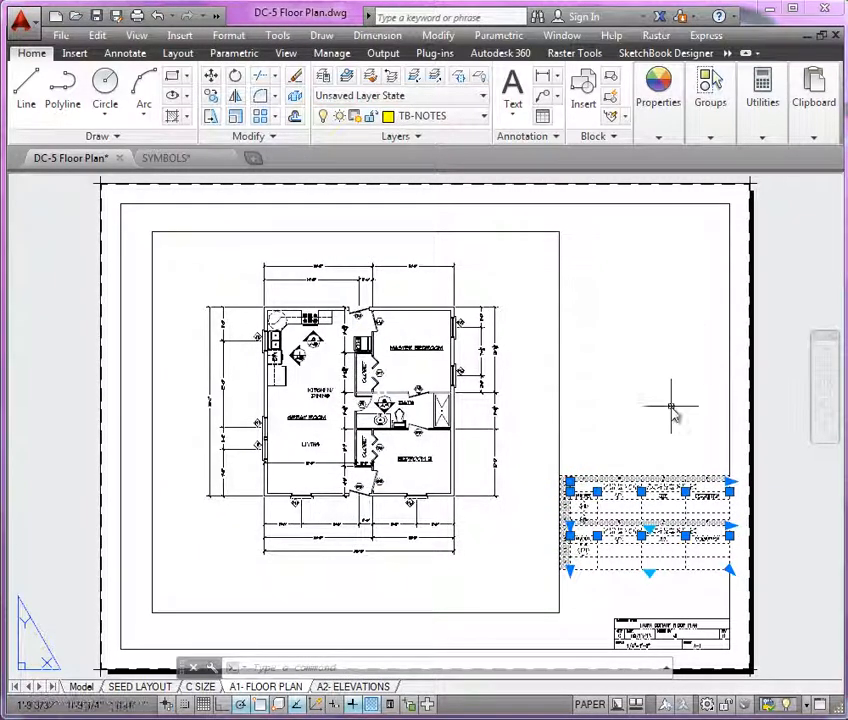
pyautogui.press('Escape')
pyautogui.press('Escape')
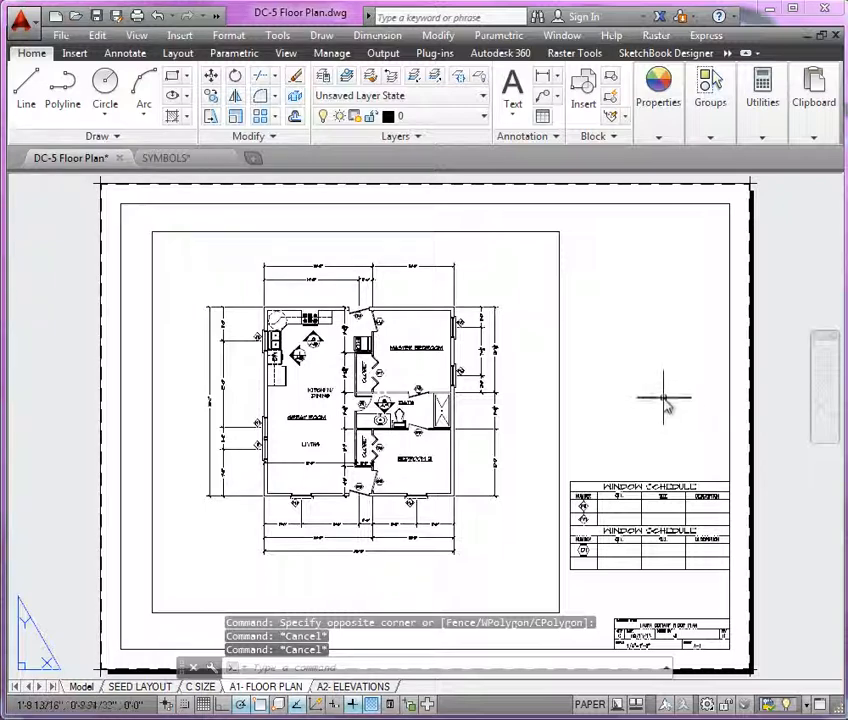
# Try freezing the Viewport layer by picking the floor plan viewport's border, and undo the freeze.
pyautogui.click(459, 76)
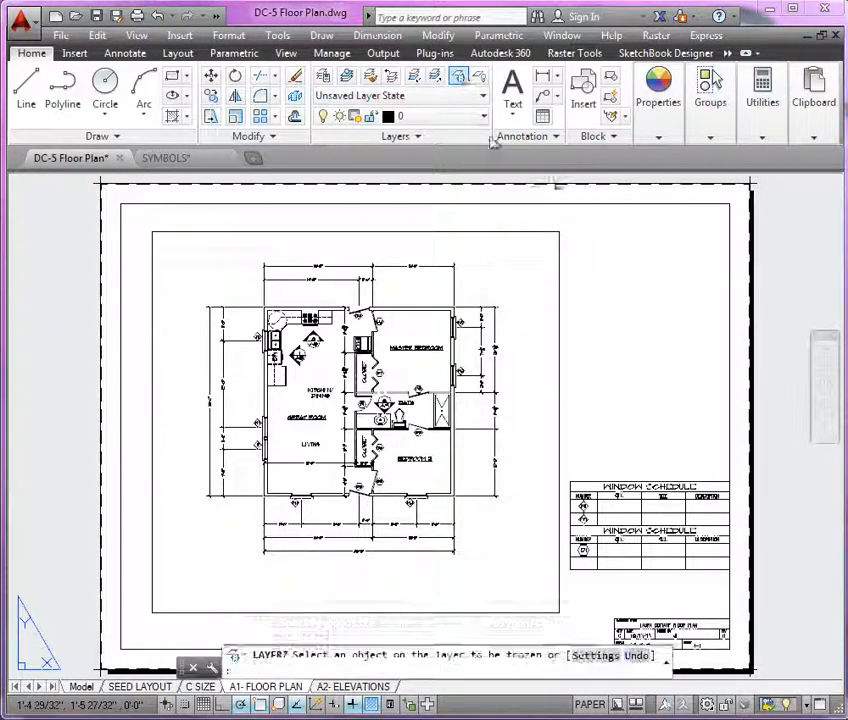
pyautogui.click(560, 288)
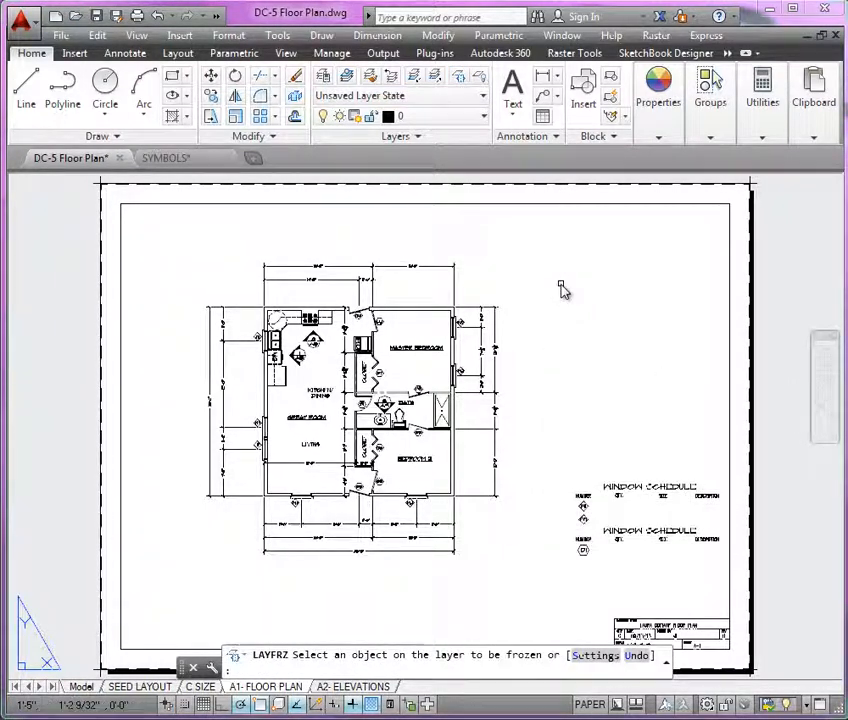
pyautogui.rightClick(605, 317)
pyautogui.click(645, 324)
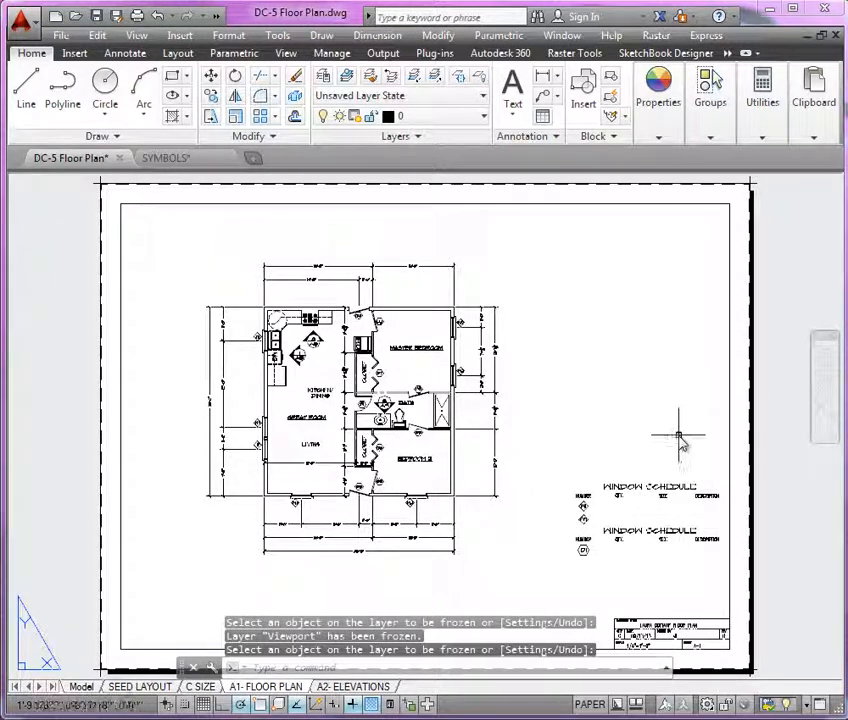
pyautogui.hotkey('ctrl', 'z')
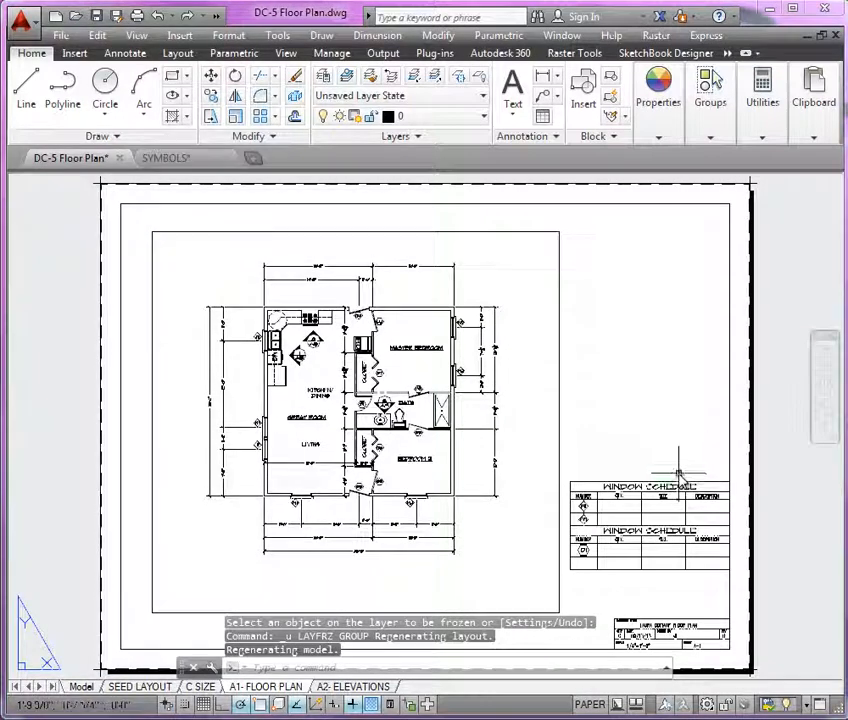
# Check the layer assignment of both window schedule tables and examine their general, table and table-break properties.
pyautogui.click(678, 472)
pyautogui.click(625, 555)
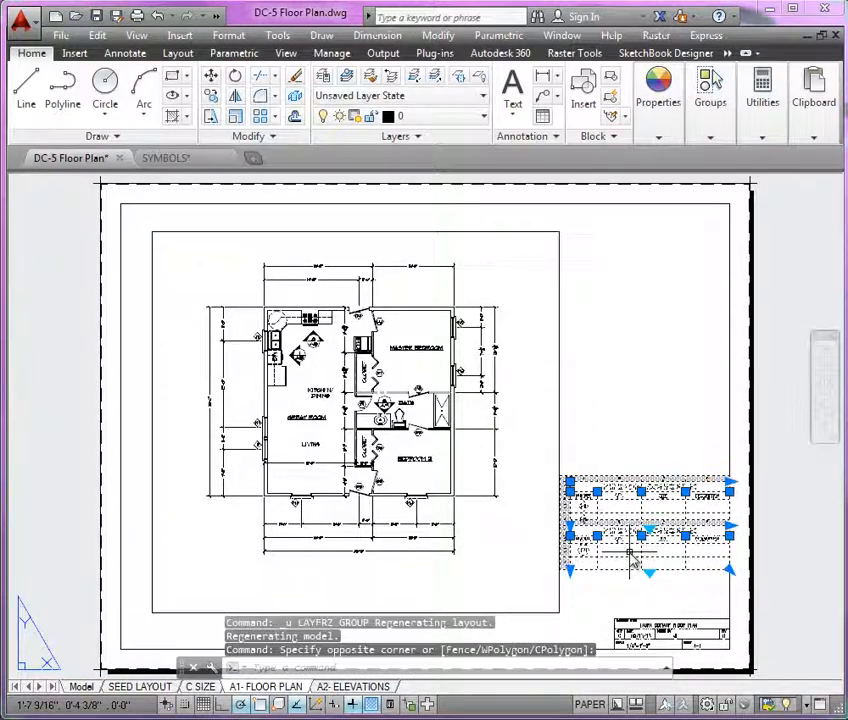
pyautogui.click(483, 116)
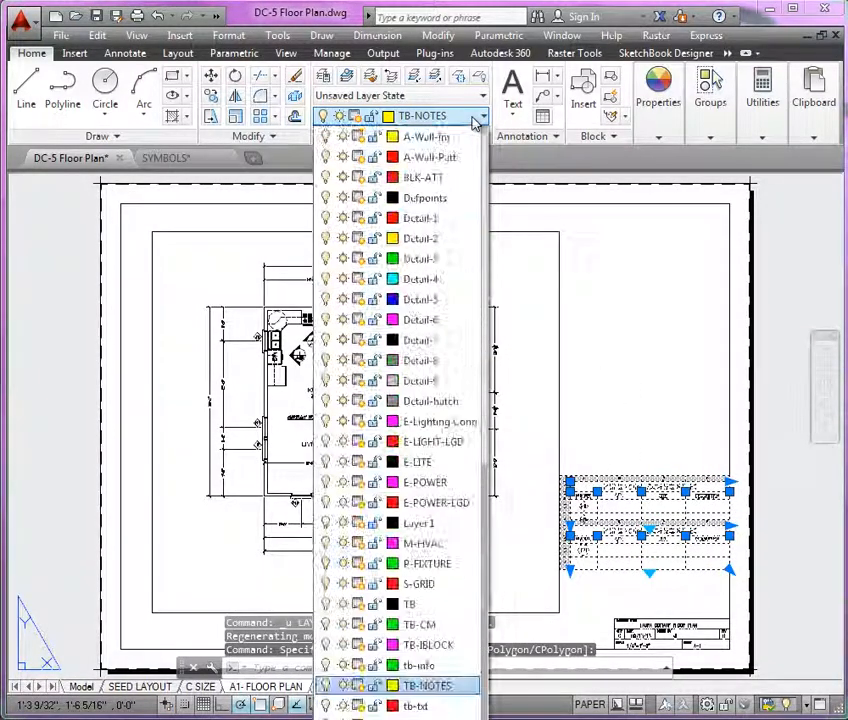
pyautogui.click(427, 686)
pyautogui.rightClick(602, 355)
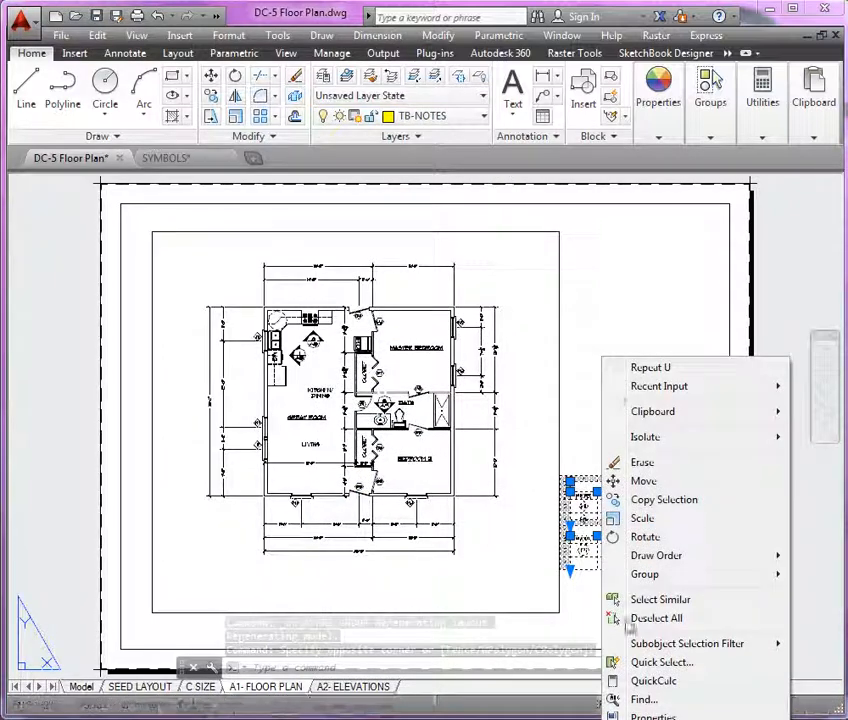
pyautogui.click(652, 715)
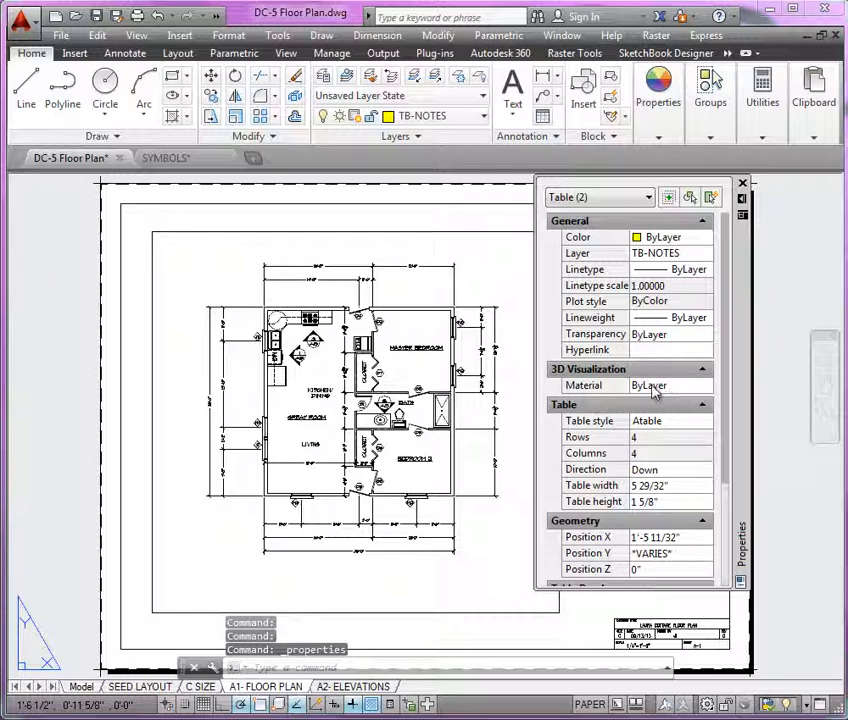
pyautogui.moveTo(727, 426); pyautogui.dragTo(736, 584)
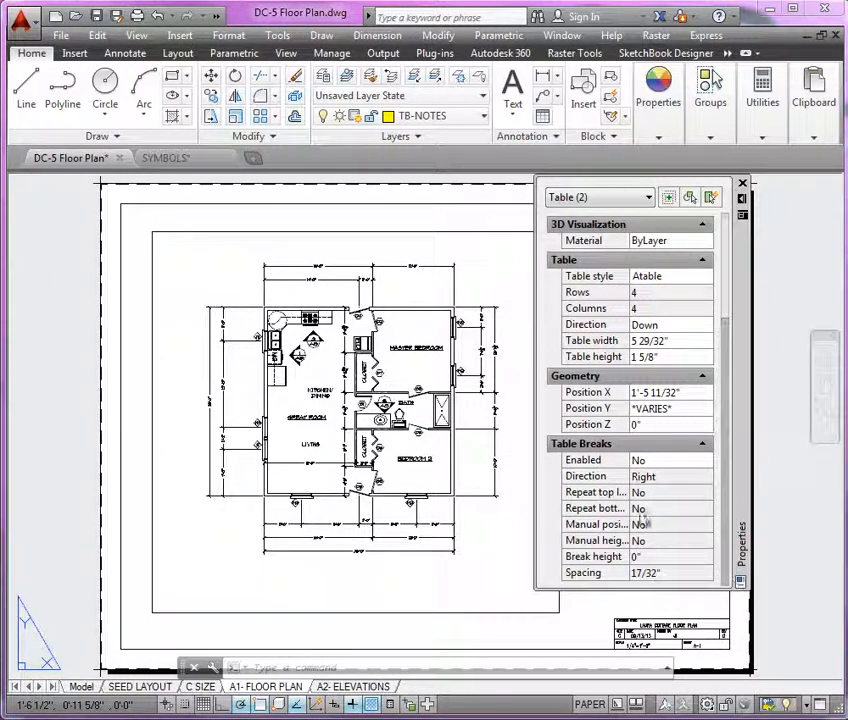
pyautogui.click(742, 183)
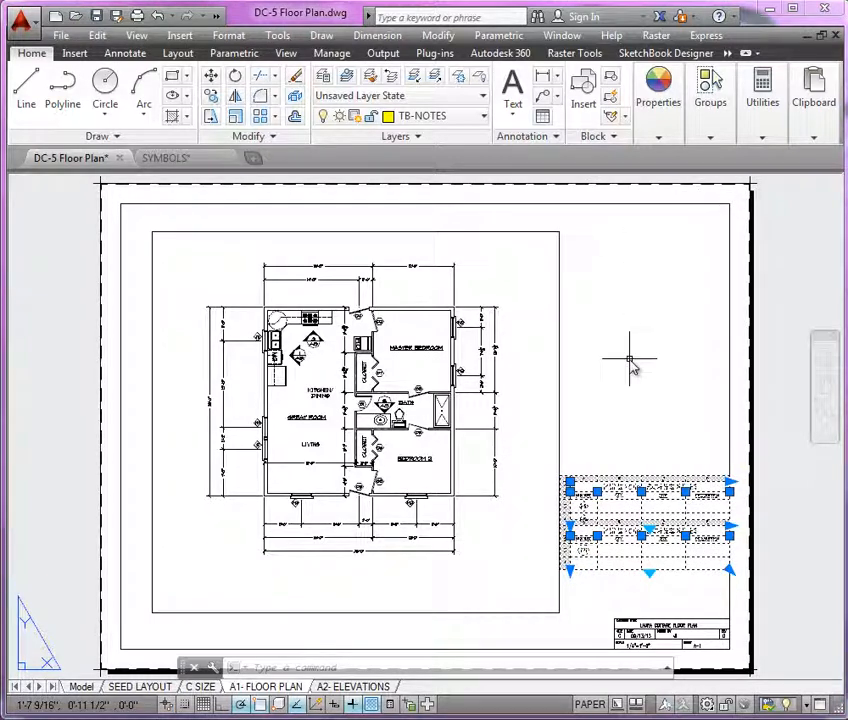
pyautogui.press('Escape')
pyautogui.press('Escape')
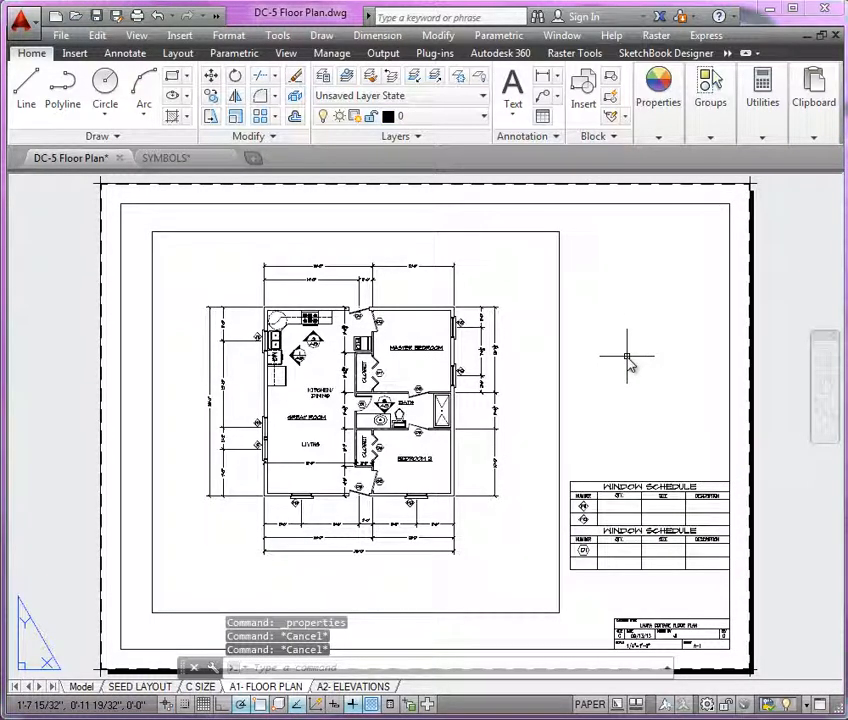